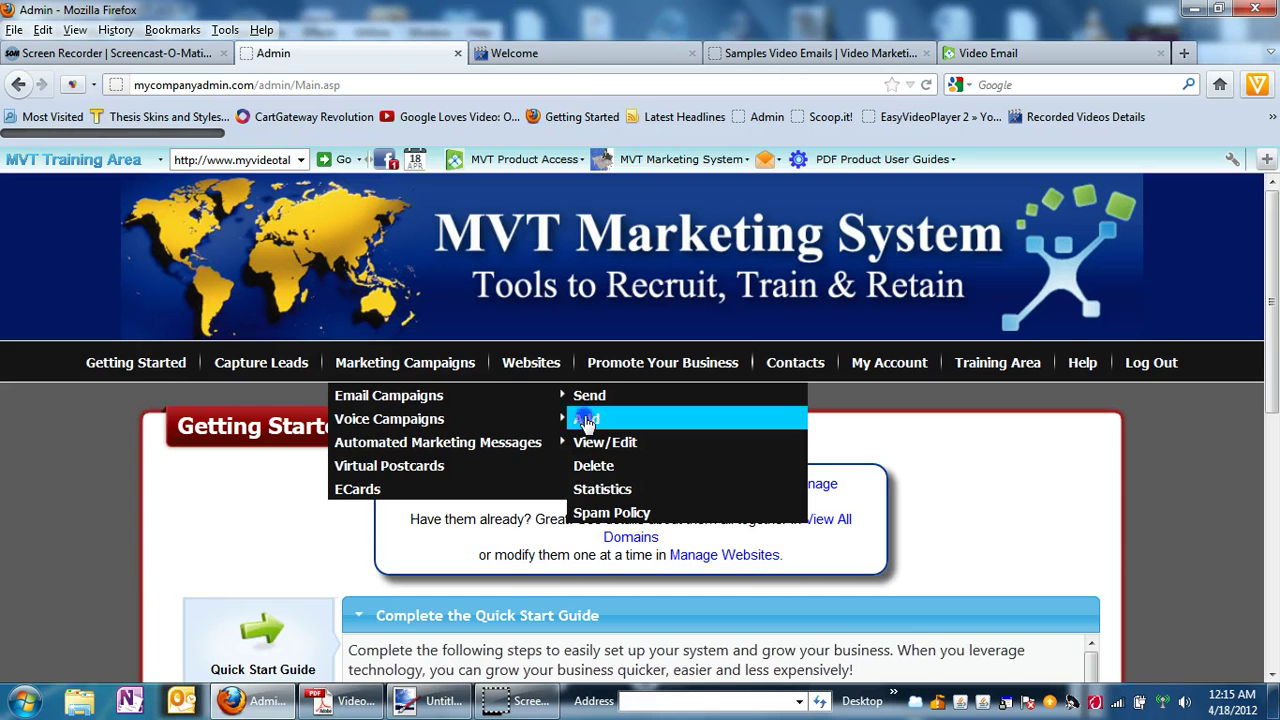
# Add a new email campaign titled 'How to Use Video Emails' under Email Campaigns.
pyautogui.click(587, 422)
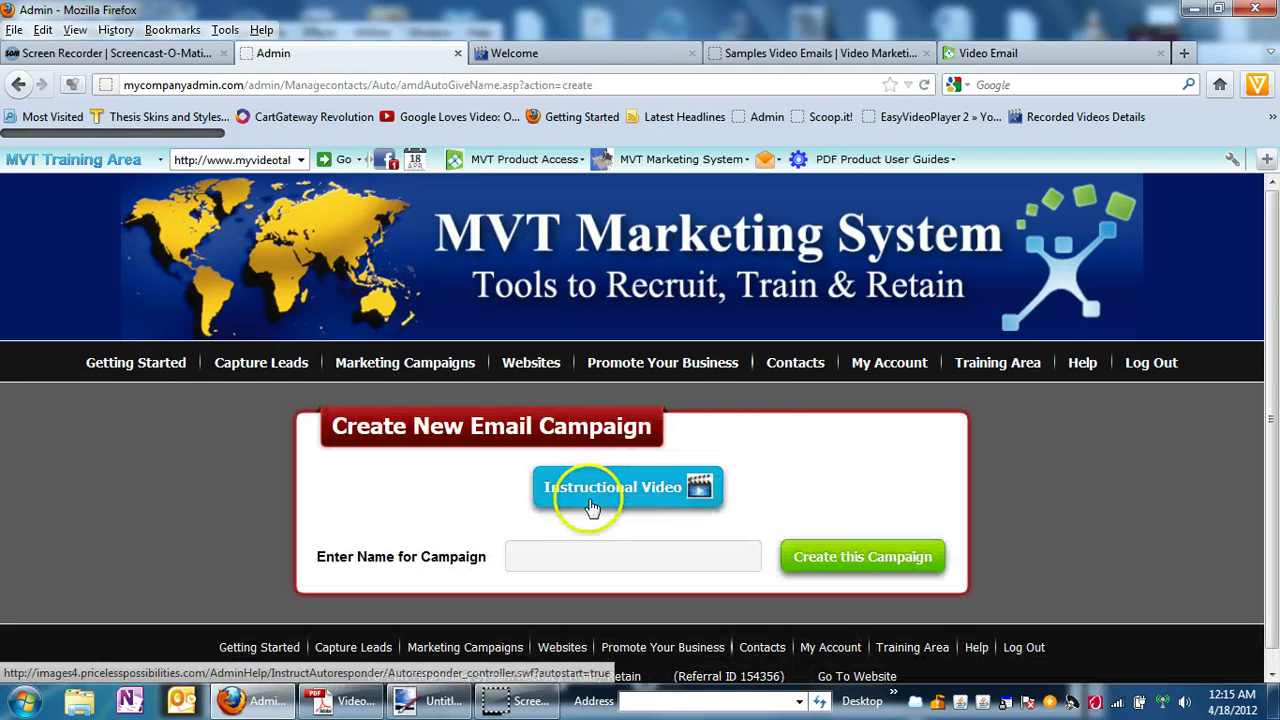
pyautogui.click(536, 550)
pyautogui.write('H')
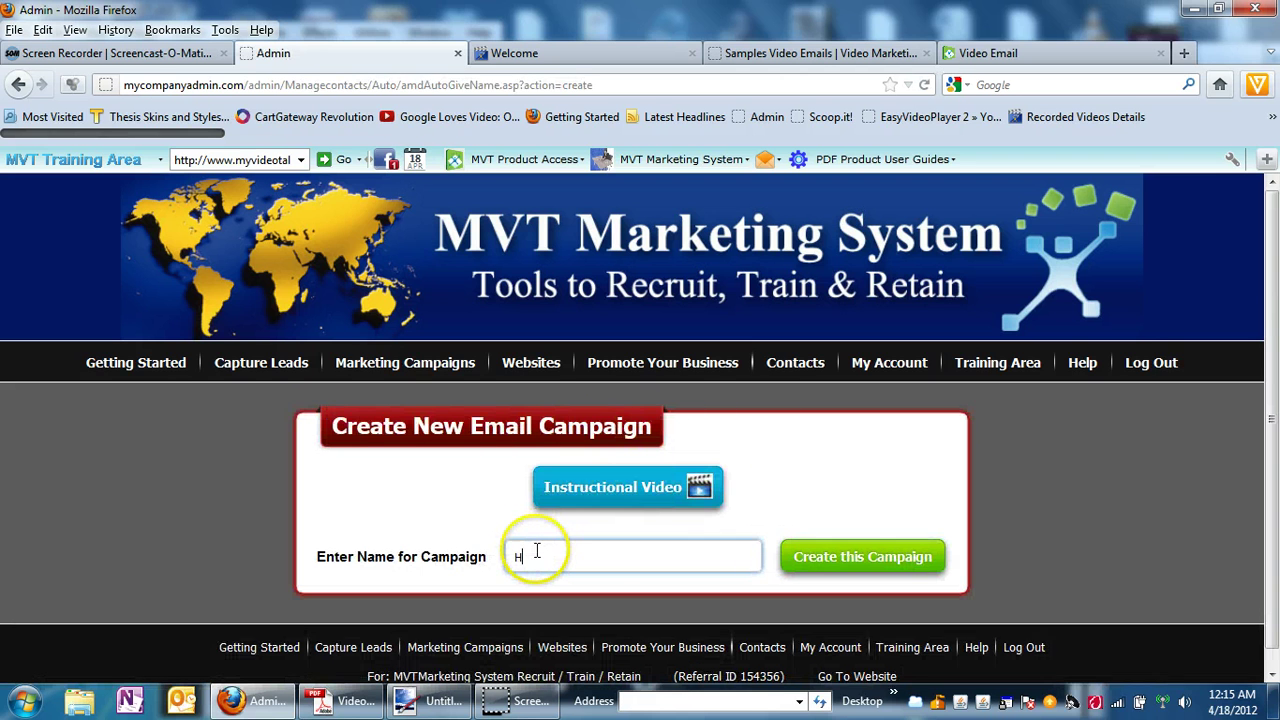
pyautogui.write('ow to U')
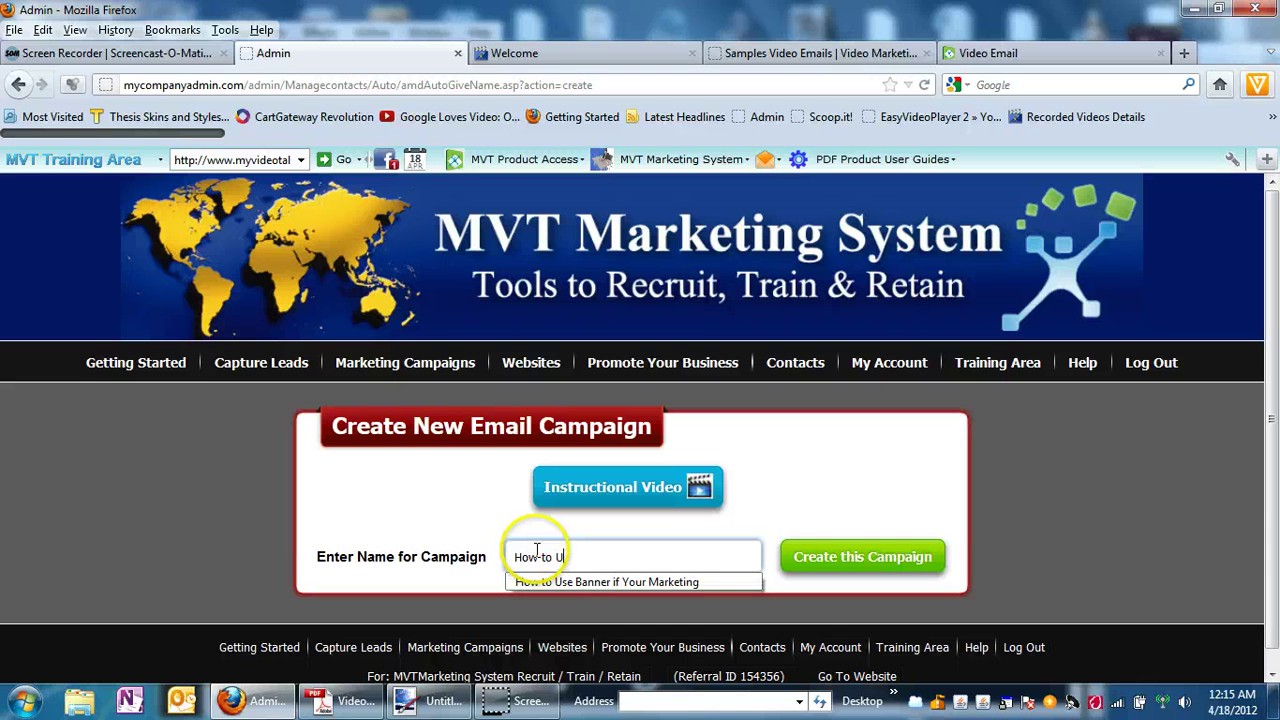
pyautogui.write('se Video Emails')
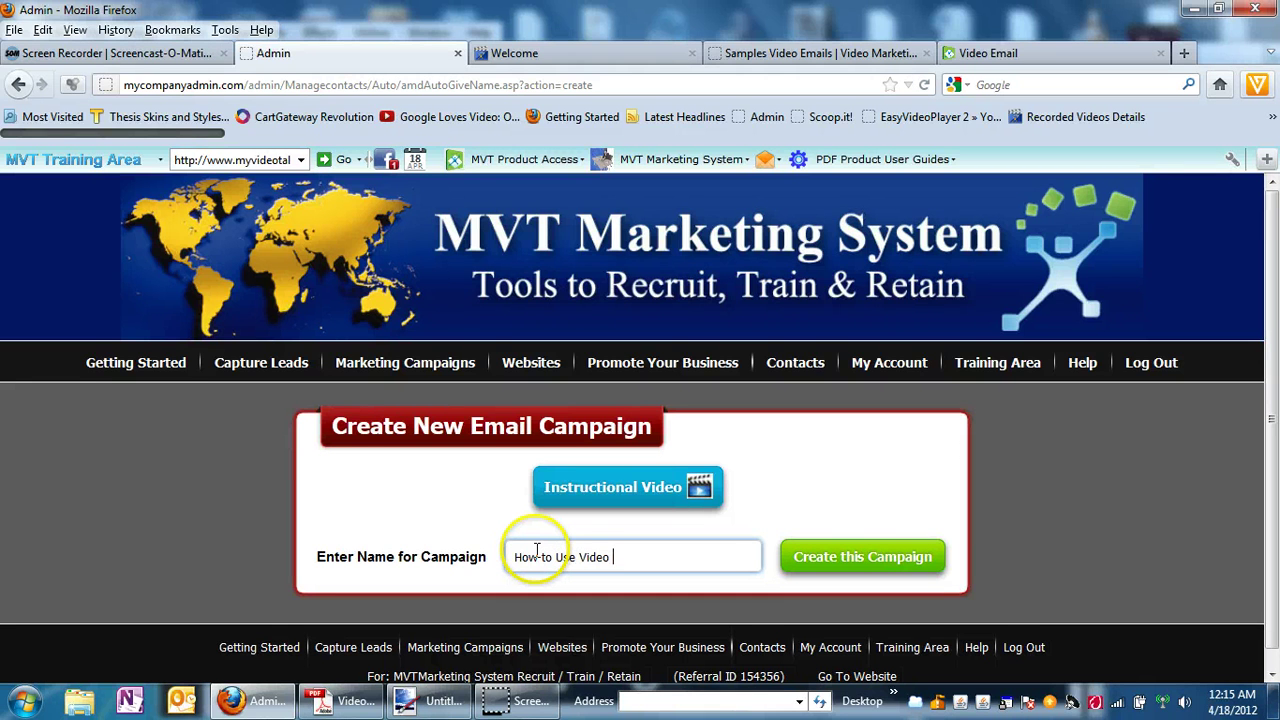
pyautogui.click(824, 556)
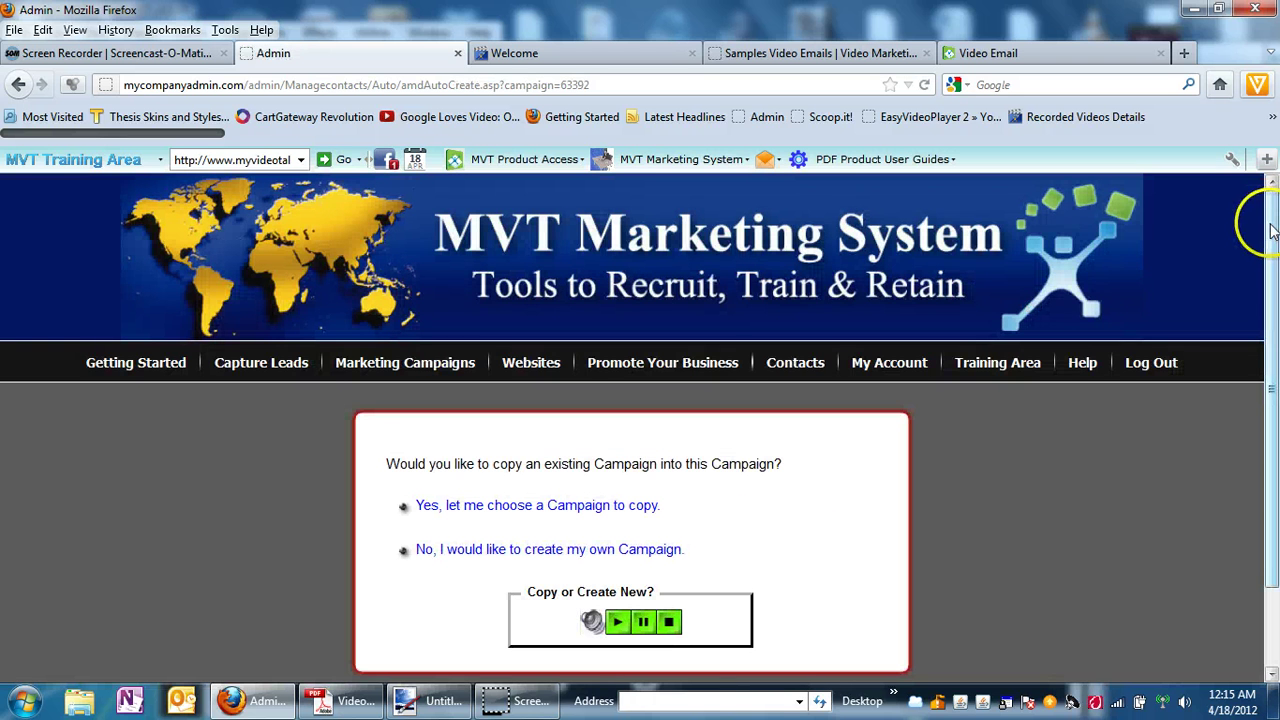
# Build the campaign from scratch instead of copying one, then scroll through its settings.
pyautogui.moveTo(1270, 230); pyautogui.dragTo(1272, 260)
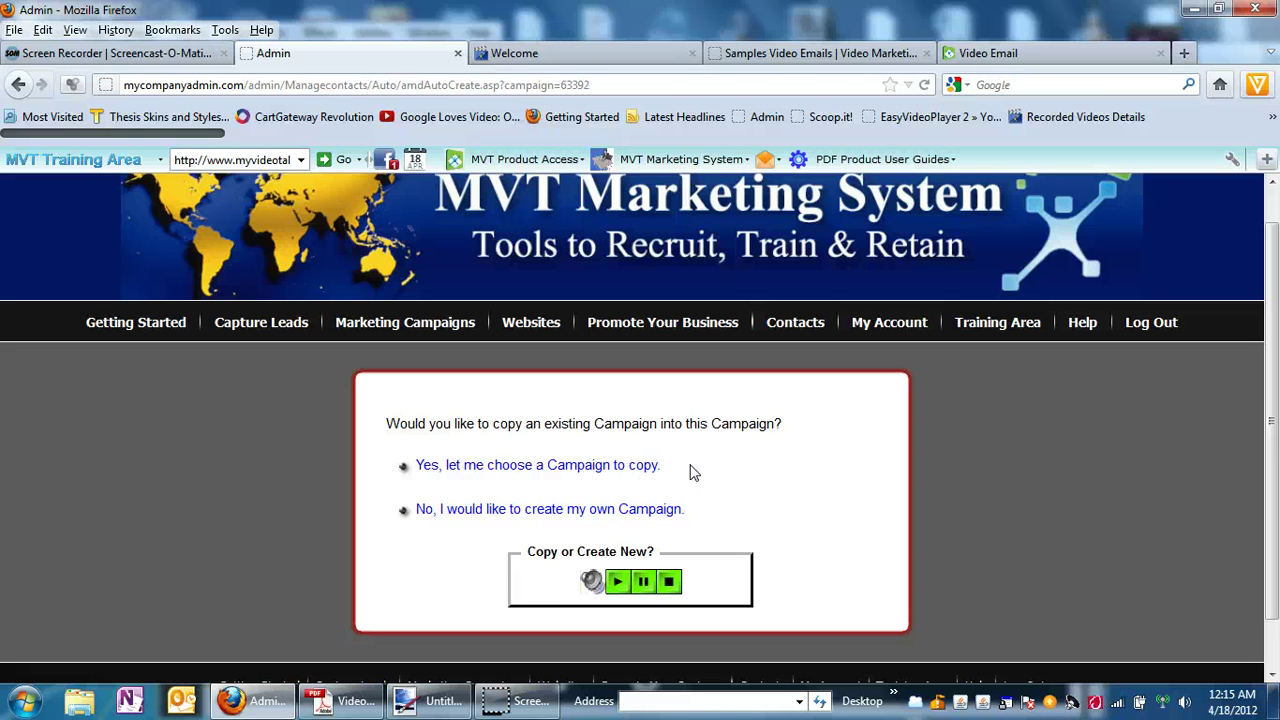
pyautogui.click(497, 518)
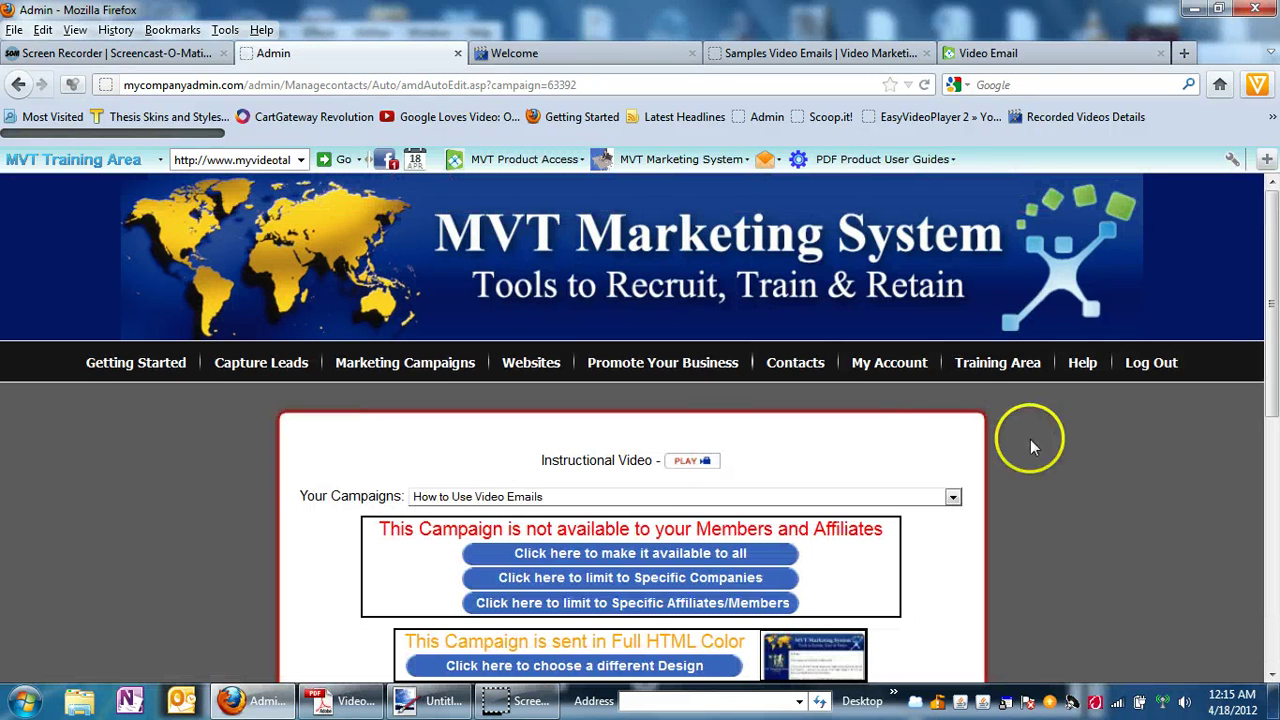
pyautogui.scroll(-2, 1274, 296)
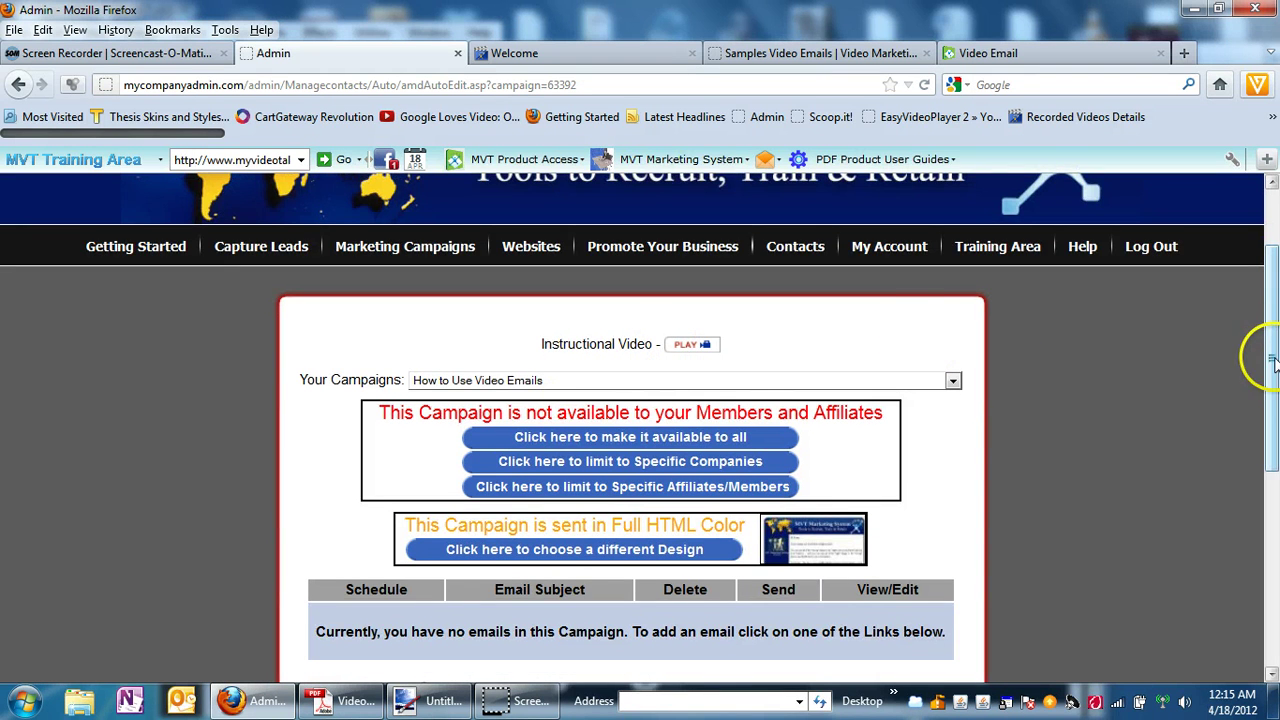
pyautogui.scroll(-1, 1274, 362)
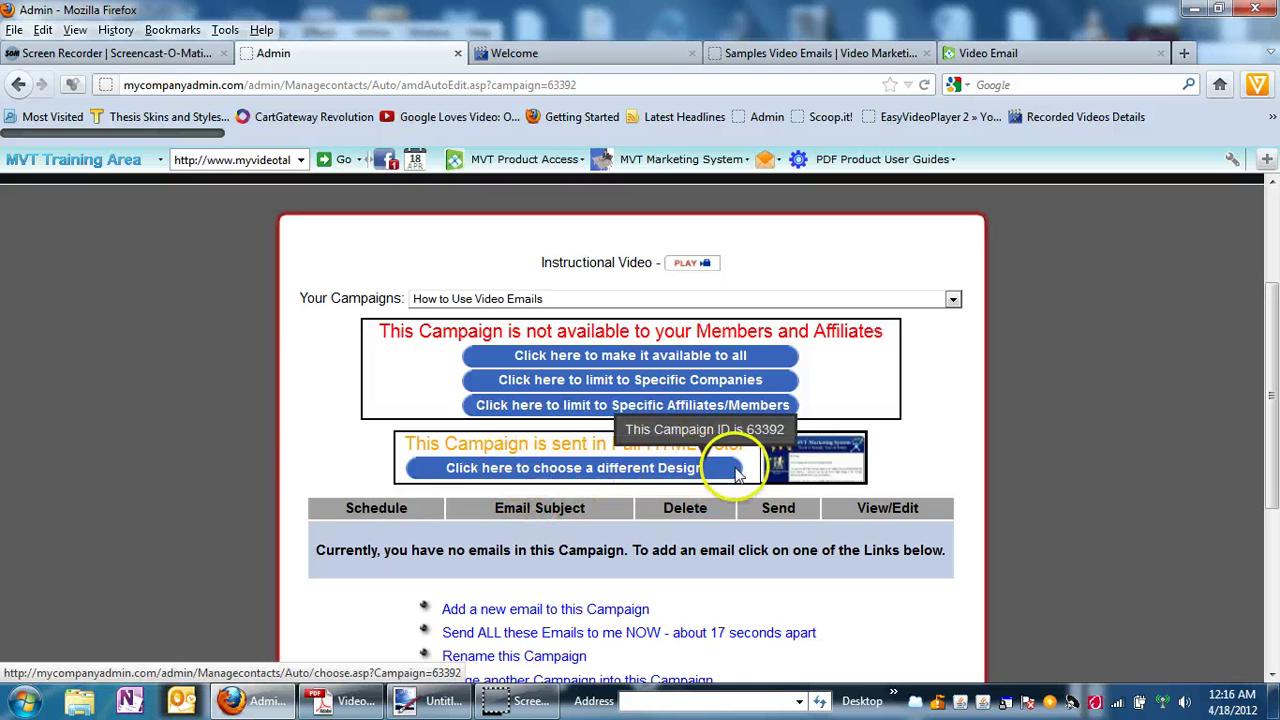
# Switch the campaign's email design to MyVideoTalk from the General template category.
pyautogui.click(563, 470)
pyautogui.moveTo(1060, 366)
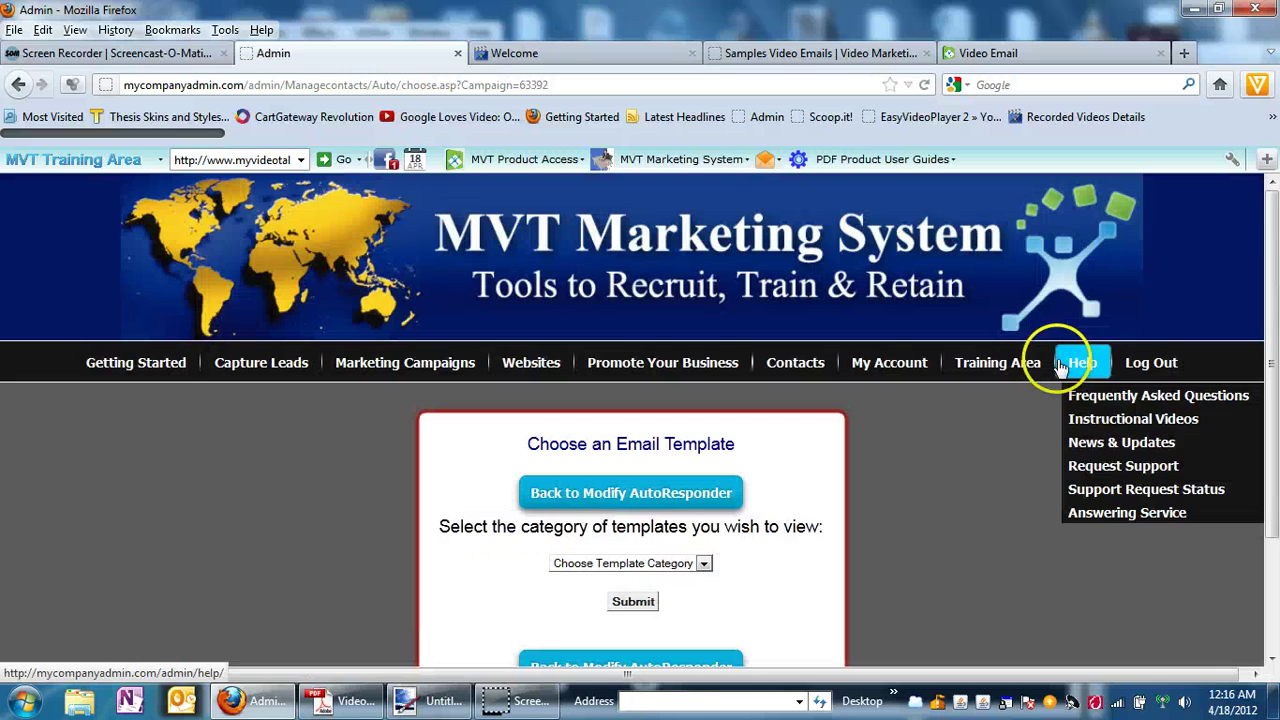
pyautogui.scroll(-2, 932, 386)
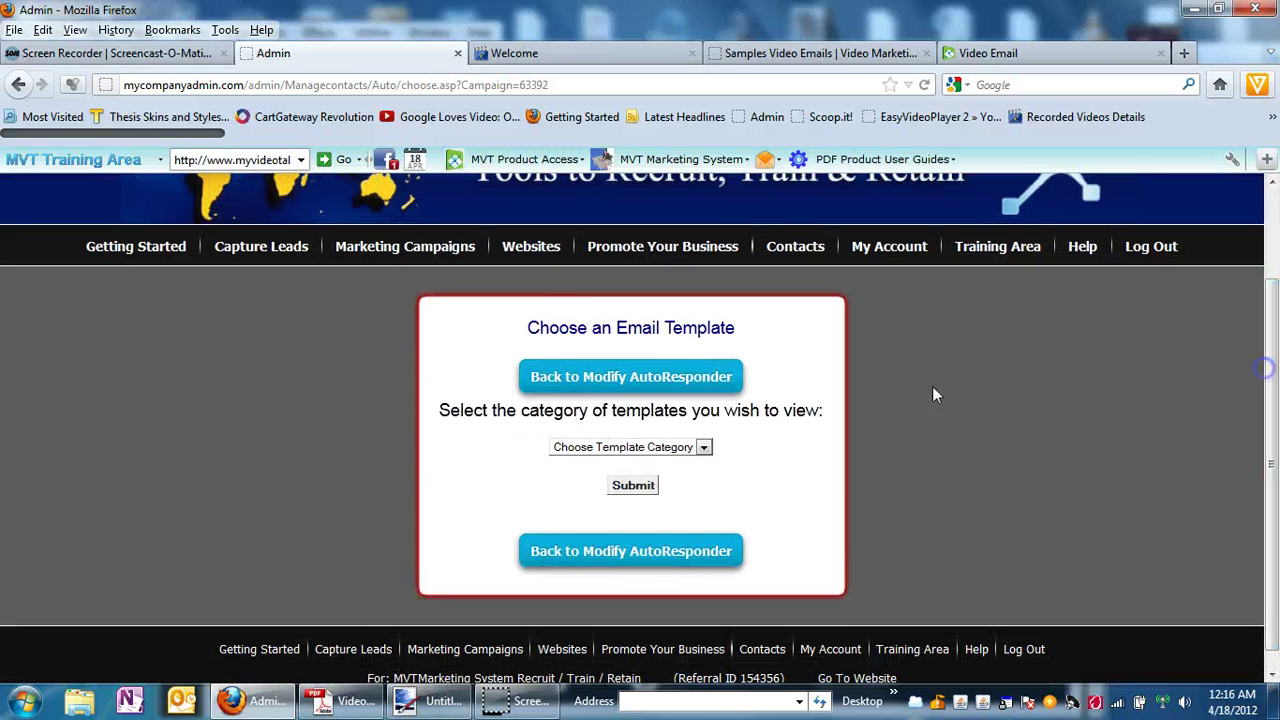
pyautogui.click(705, 446)
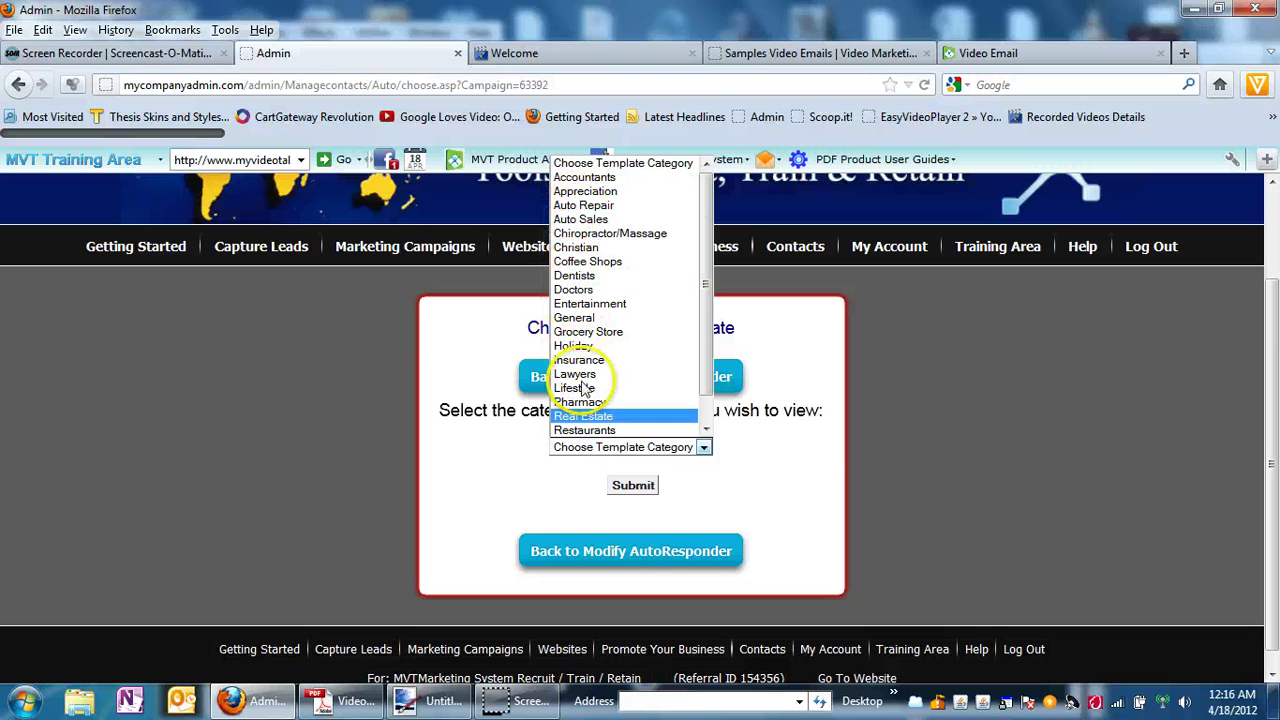
pyautogui.click(580, 318)
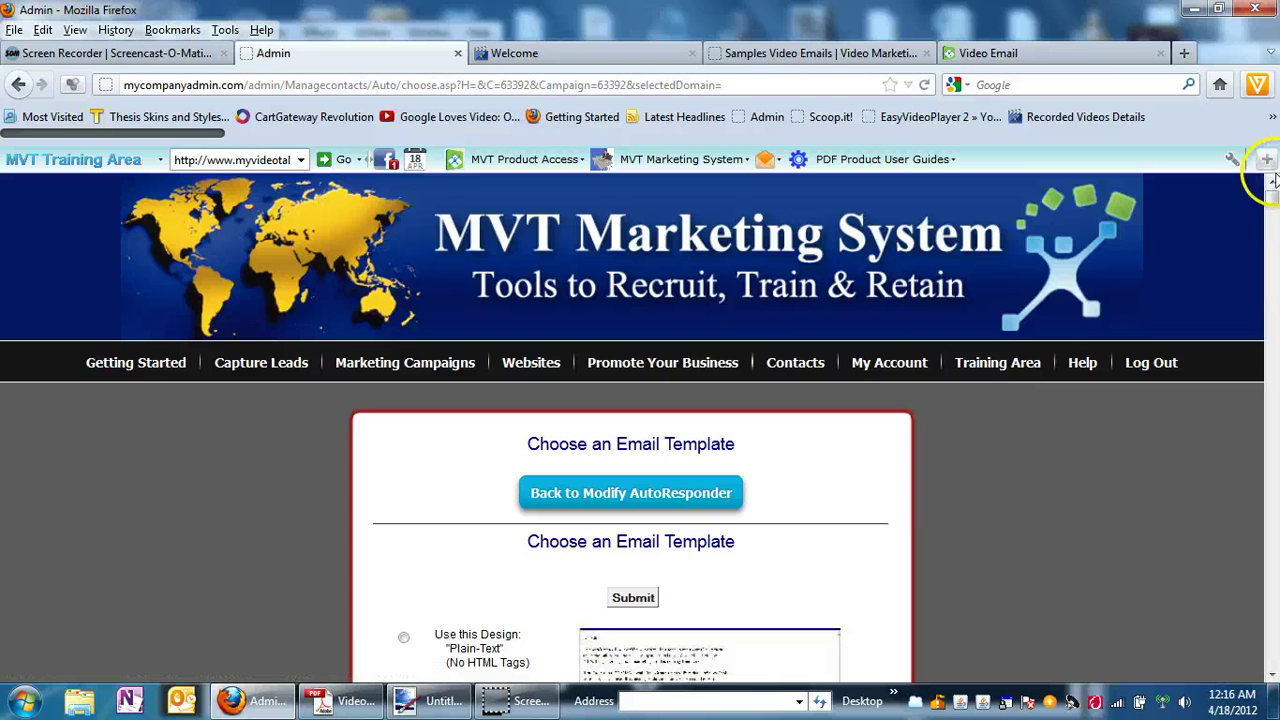
pyautogui.moveTo(1273, 180); pyautogui.dragTo(1273, 214)
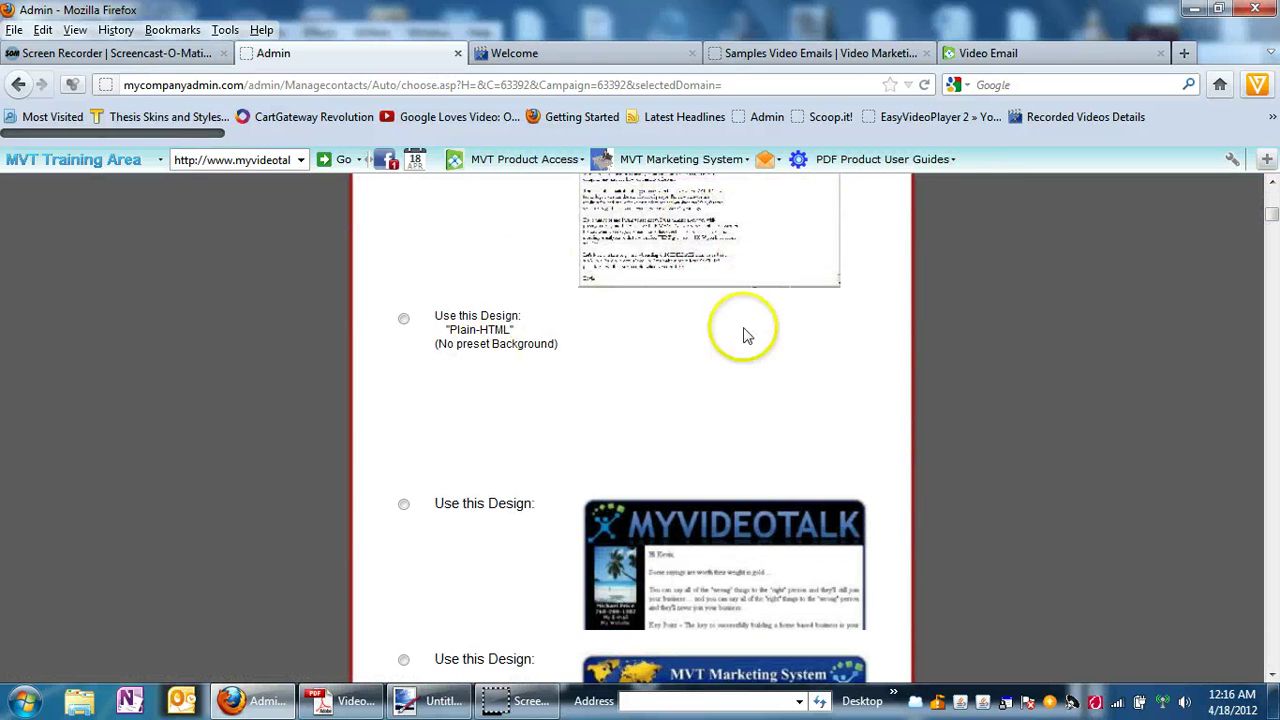
pyautogui.moveTo(1272, 214); pyautogui.dragTo(1272, 228)
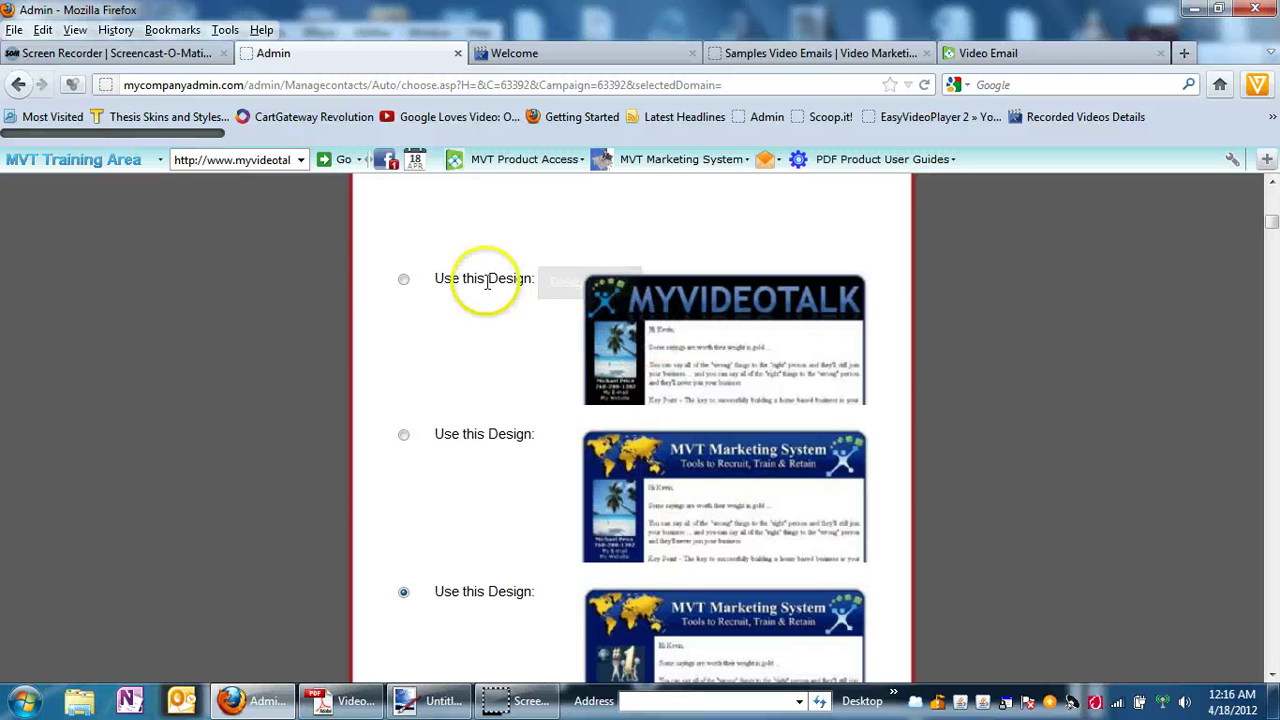
pyautogui.click(403, 283)
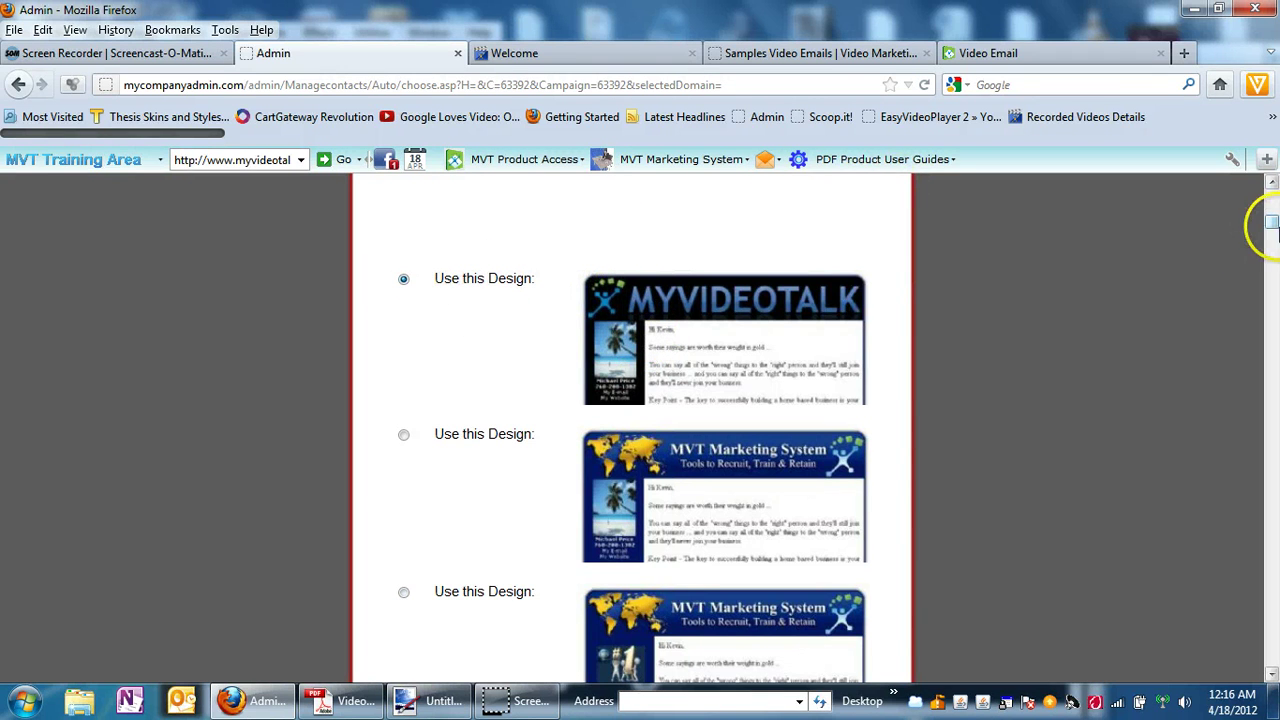
pyautogui.moveTo(1272, 226); pyautogui.dragTo(1270, 250)
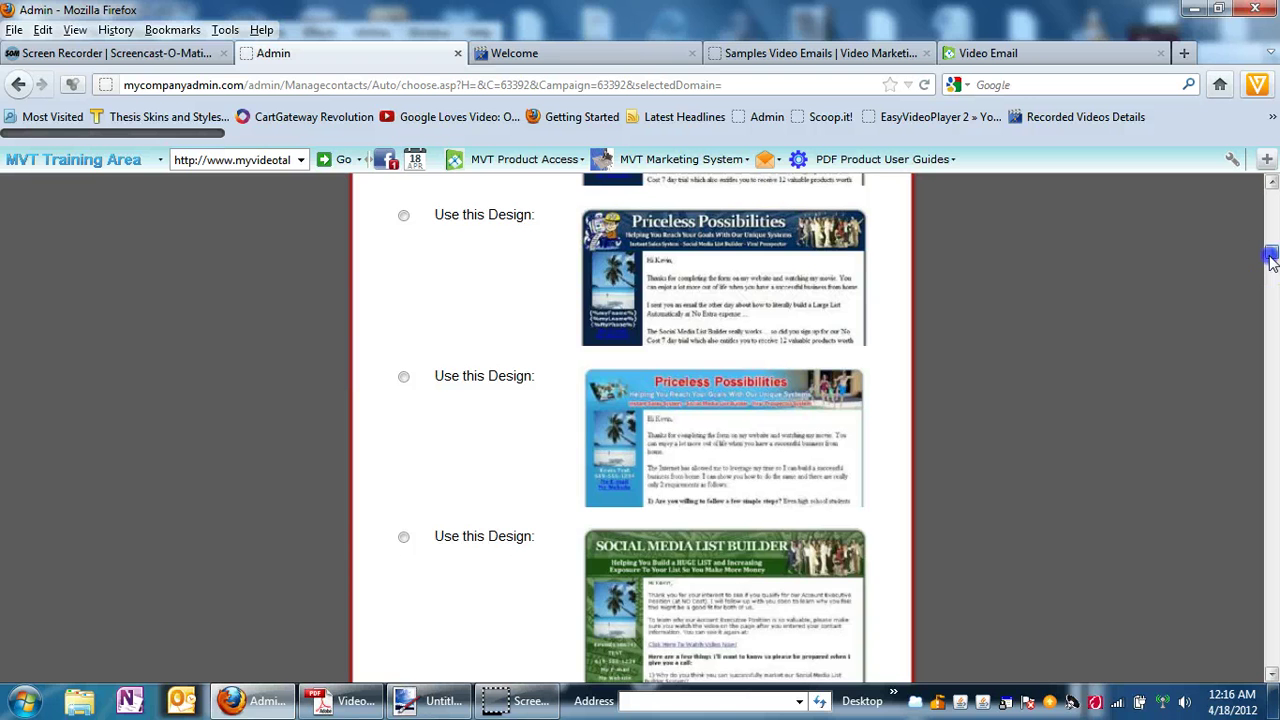
pyautogui.moveTo(1270, 258); pyautogui.dragTo(1272, 312)
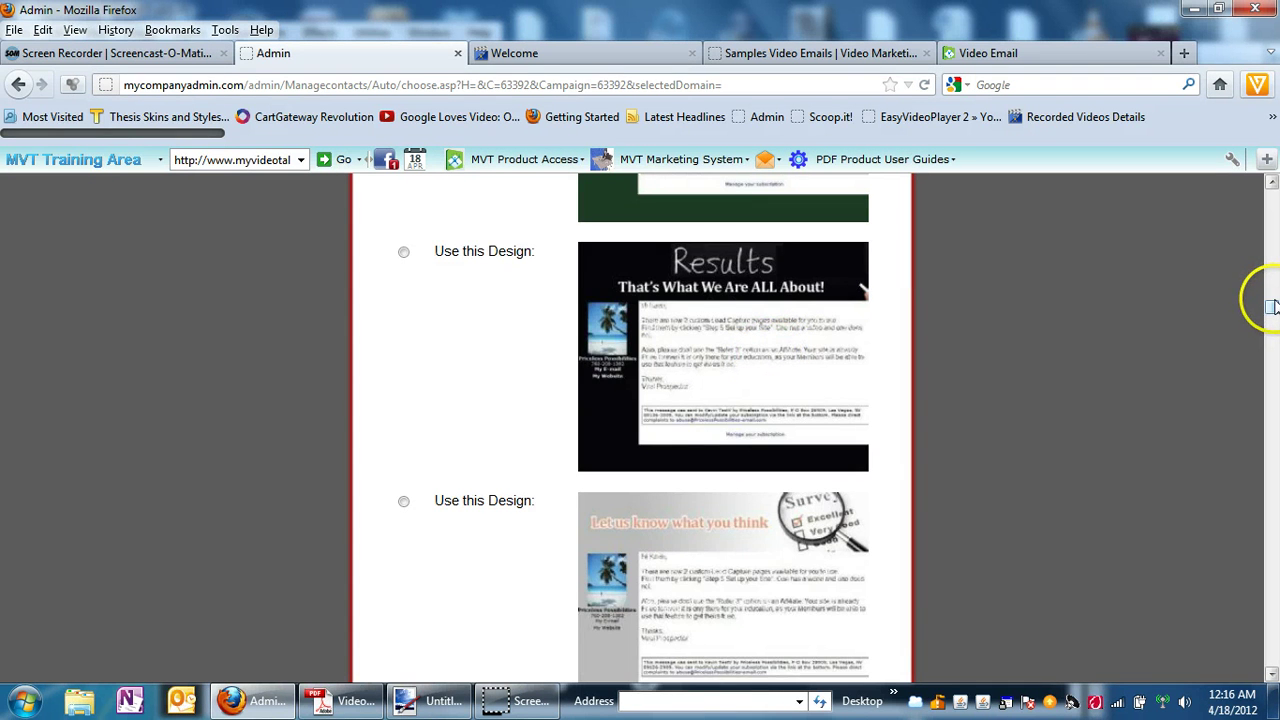
pyautogui.moveTo(1273, 307); pyautogui.dragTo(1273, 207)
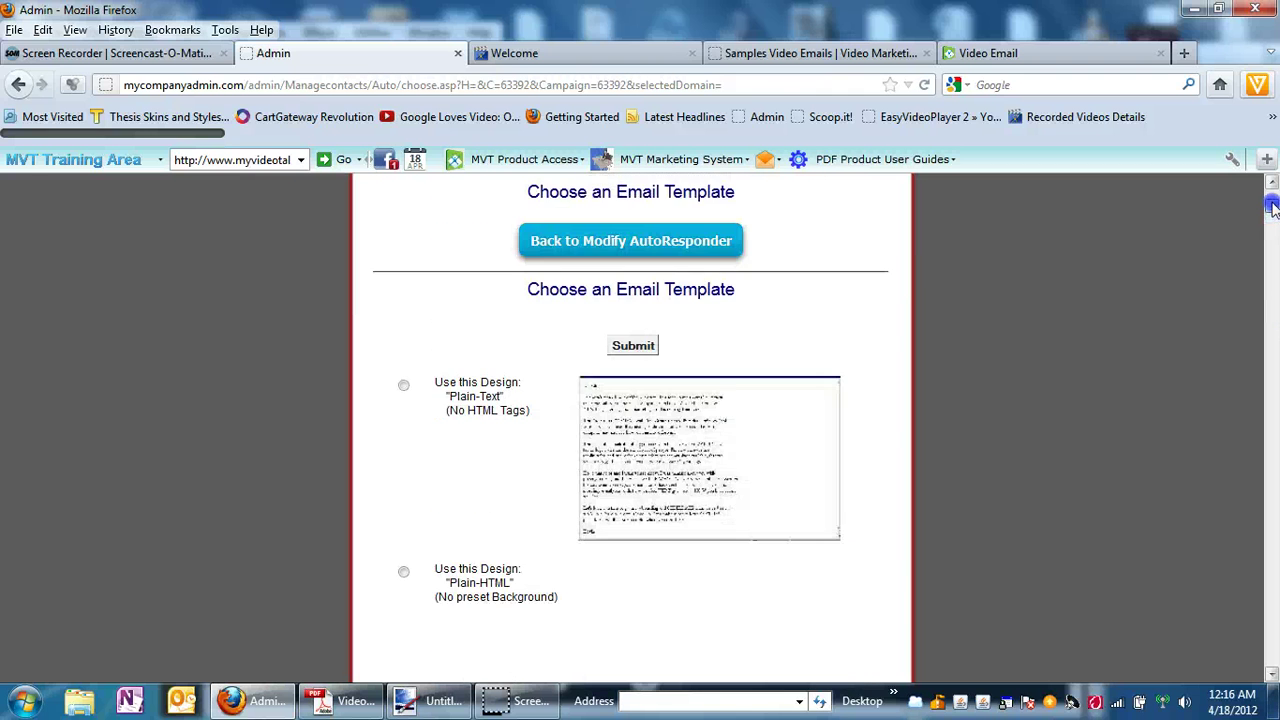
pyautogui.click(634, 345)
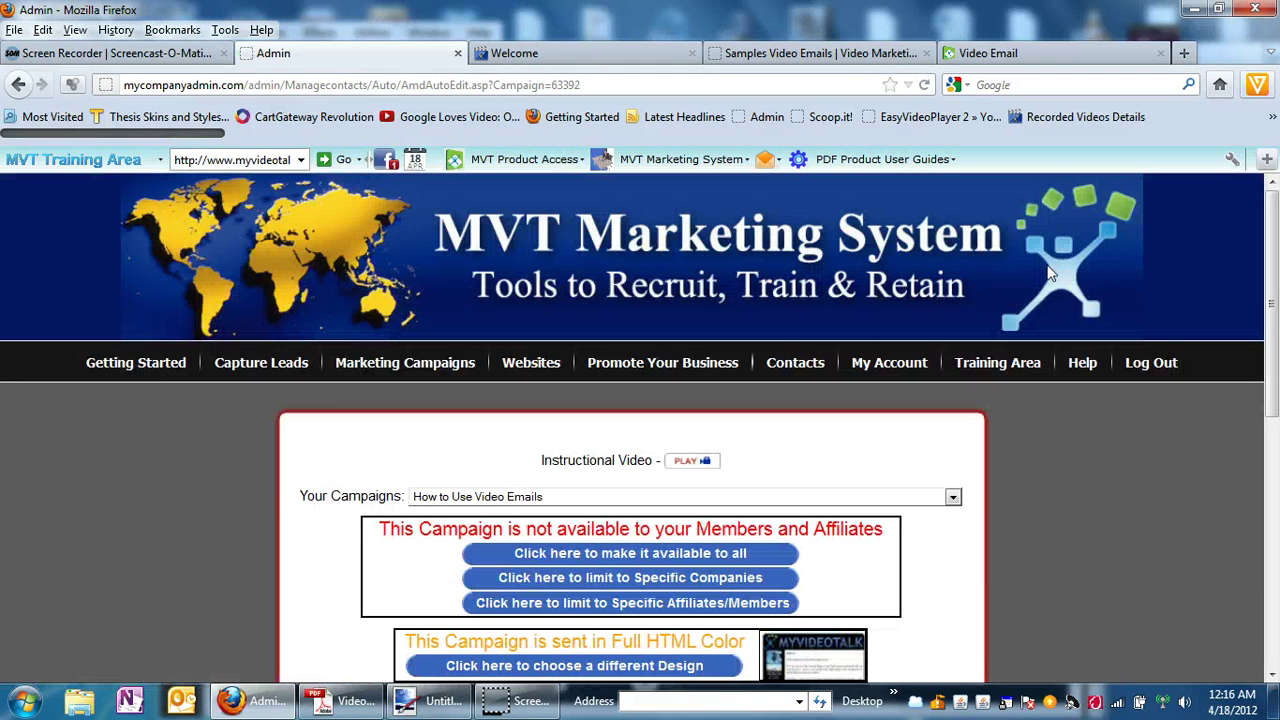
# Add a day-0 email with the subject 'How to Use Video Emails' to the campaign.
pyautogui.moveTo(1273, 220); pyautogui.dragTo(1273, 343)
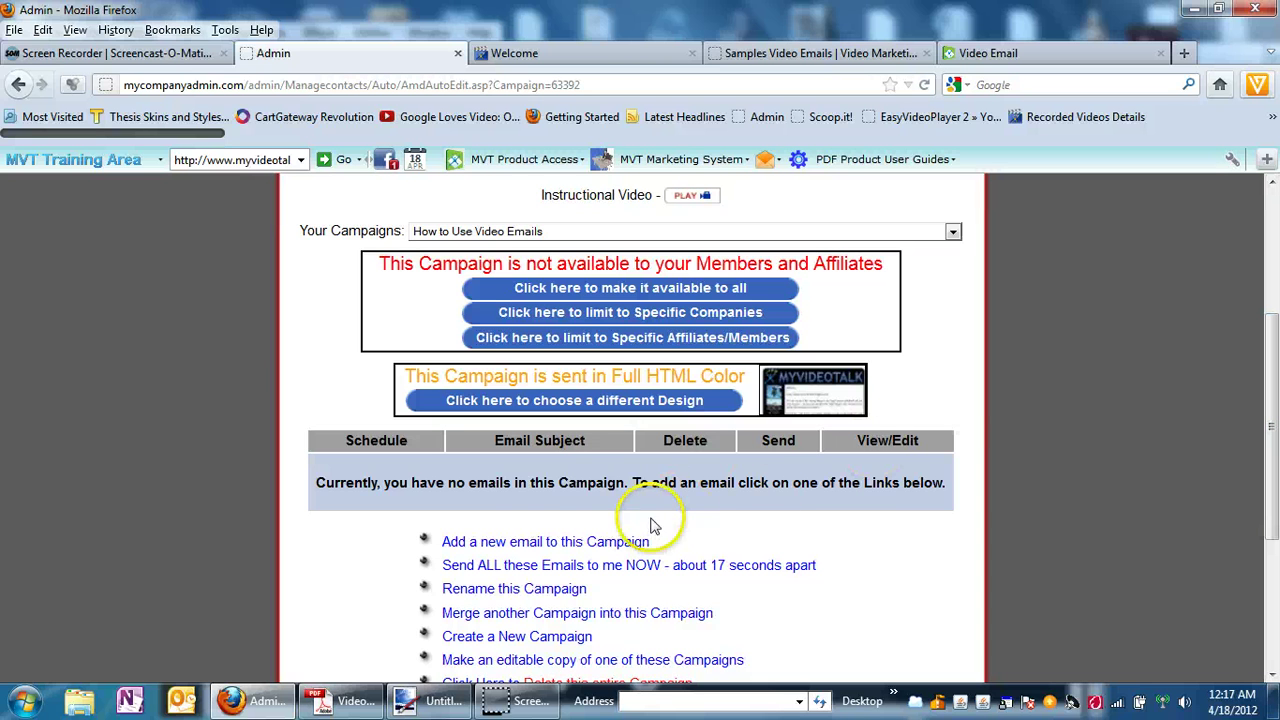
pyautogui.click(507, 543)
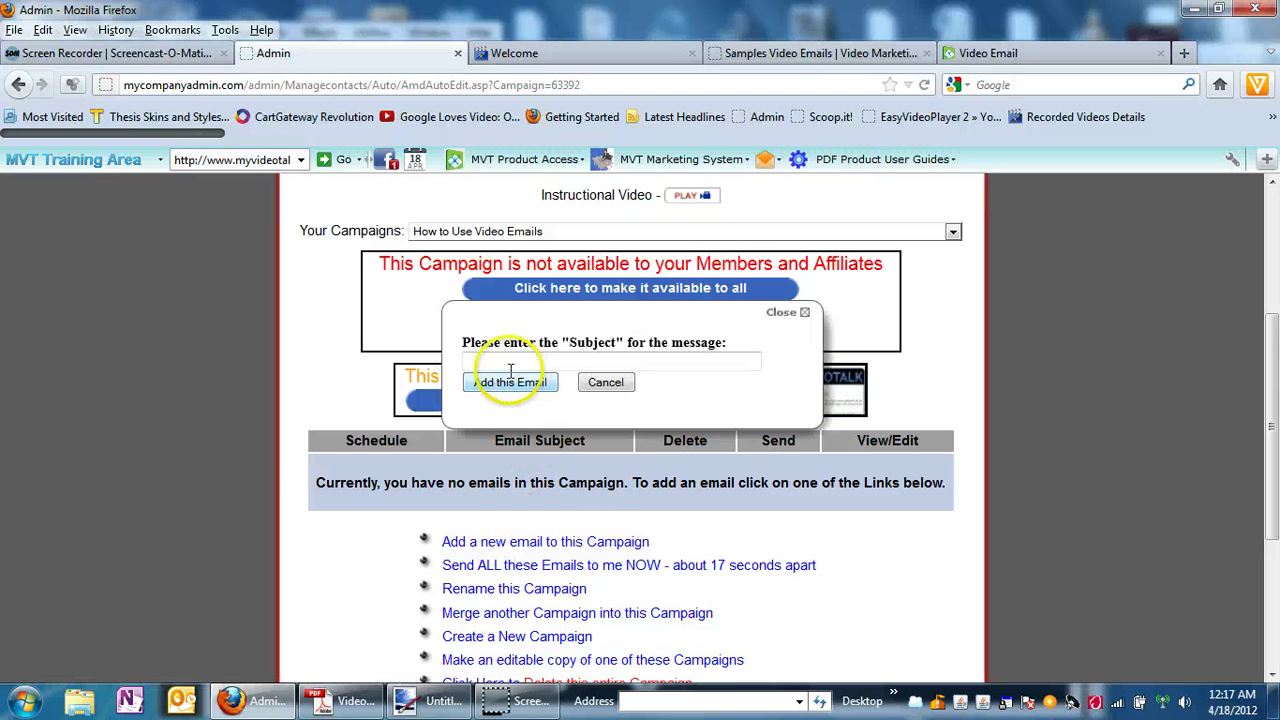
pyautogui.click(500, 360)
pyautogui.write('HOw t')
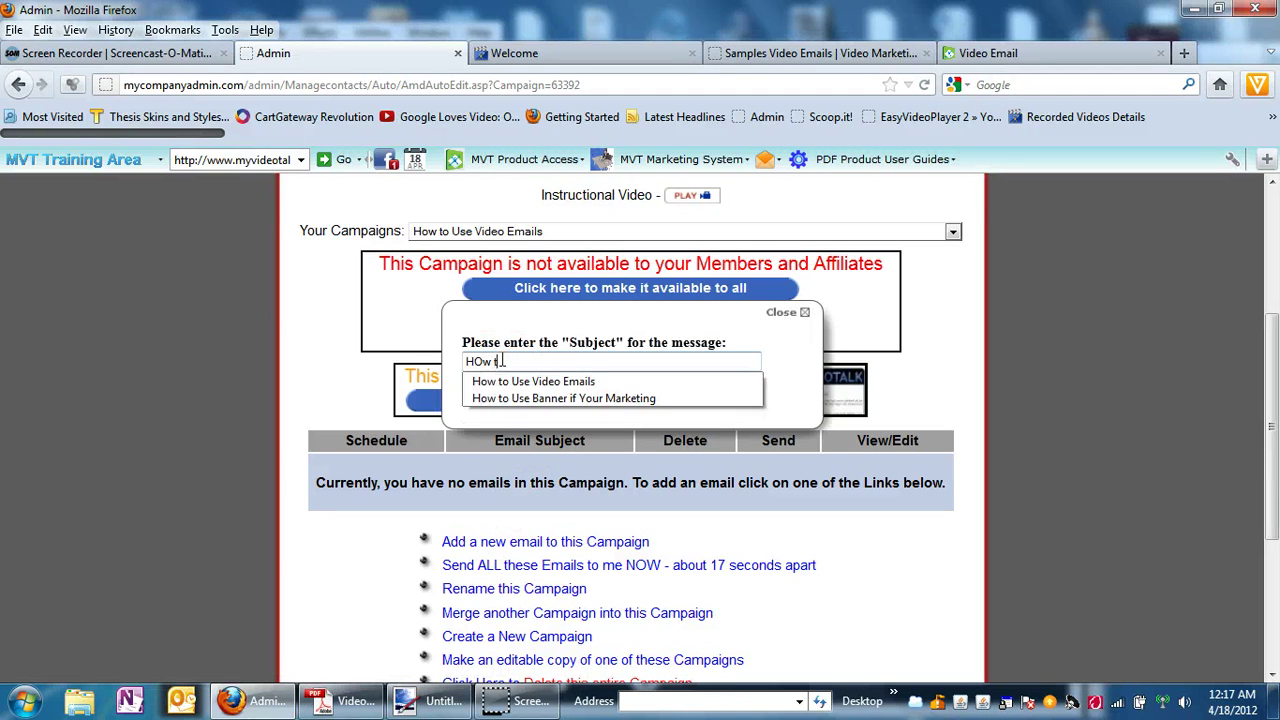
pyautogui.press('BackSpace')
pyautogui.press('BackSpace')
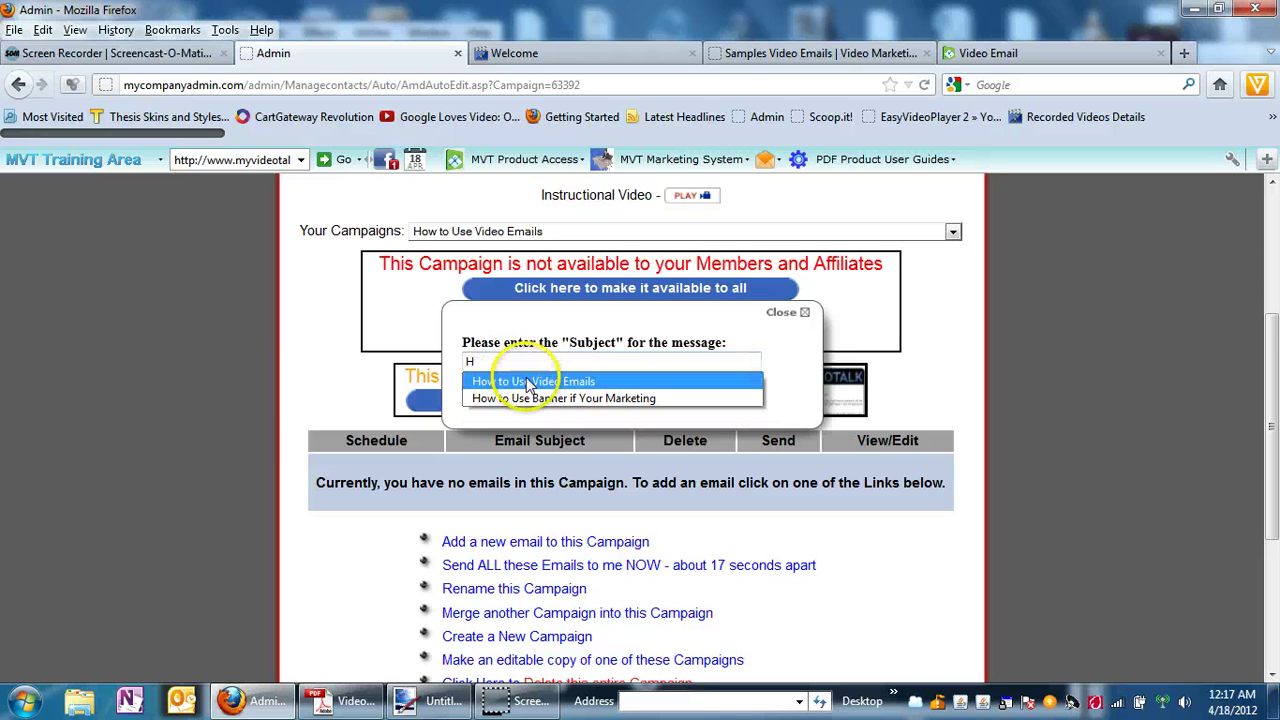
pyautogui.click(527, 382)
pyautogui.click(529, 385)
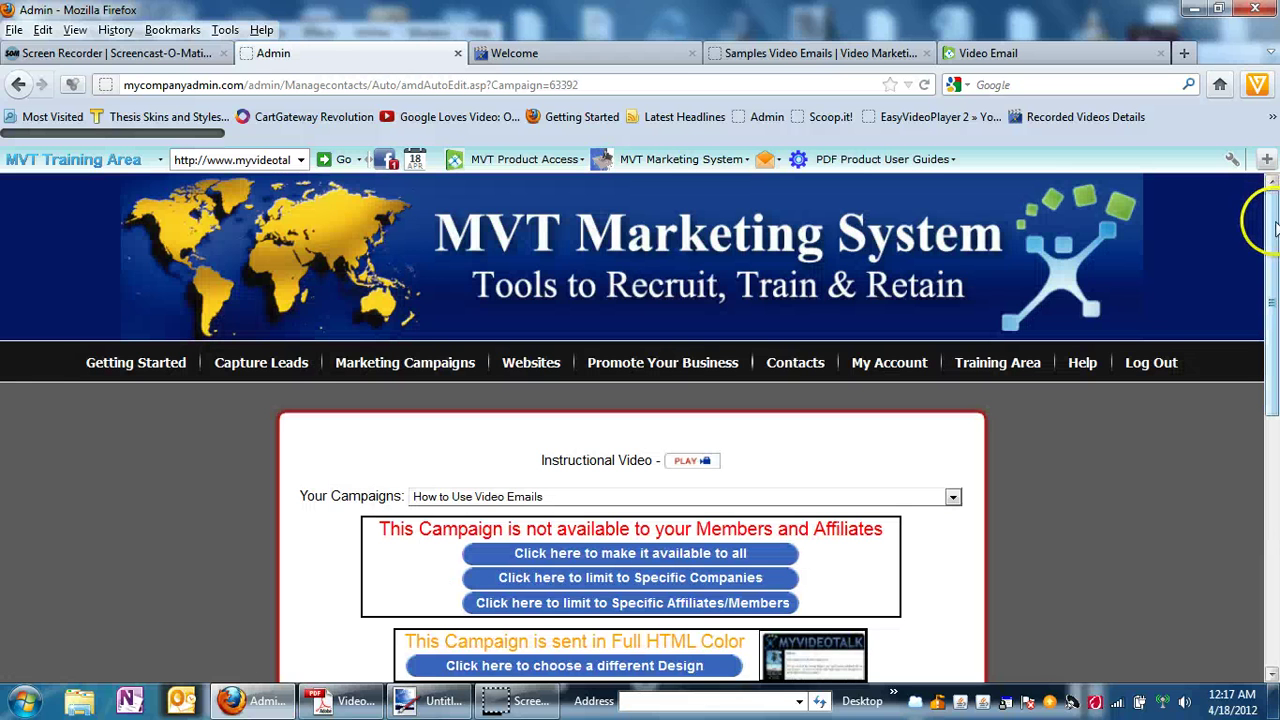
pyautogui.moveTo(1275, 228); pyautogui.dragTo(1275, 328)
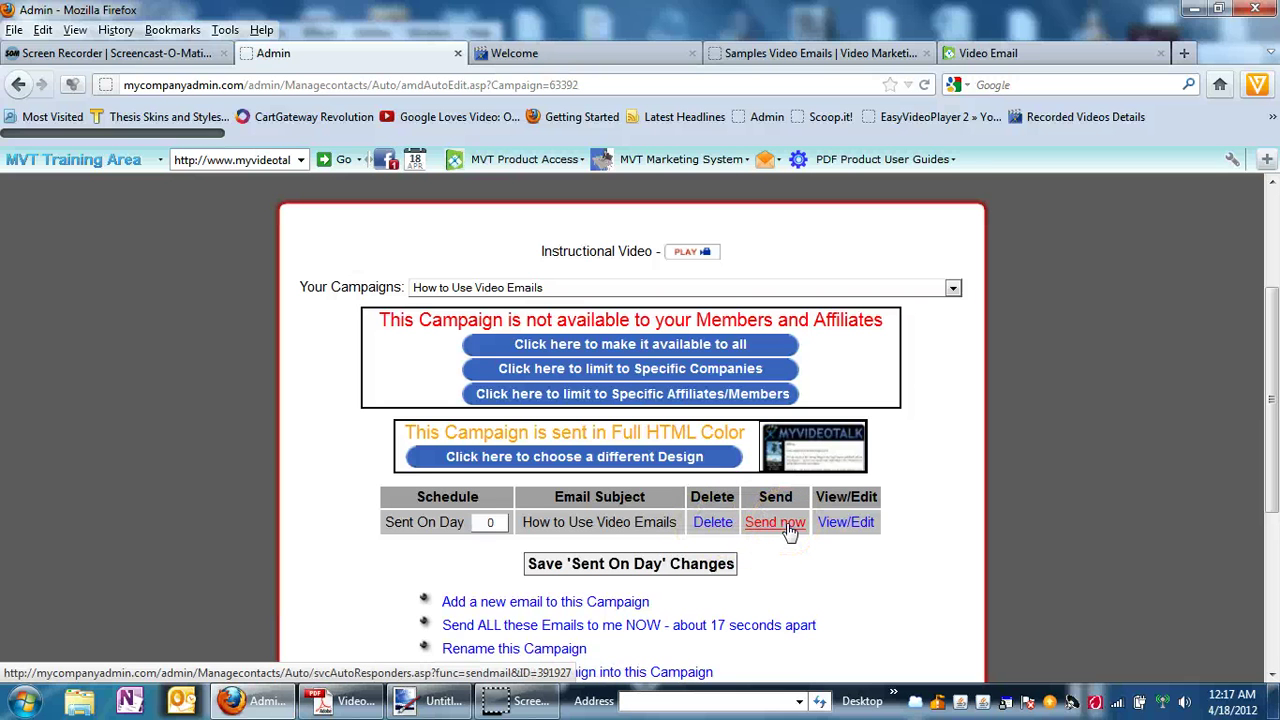
# Open the new email in the Autoresponder Campaign Editor.
pyautogui.click(844, 526)
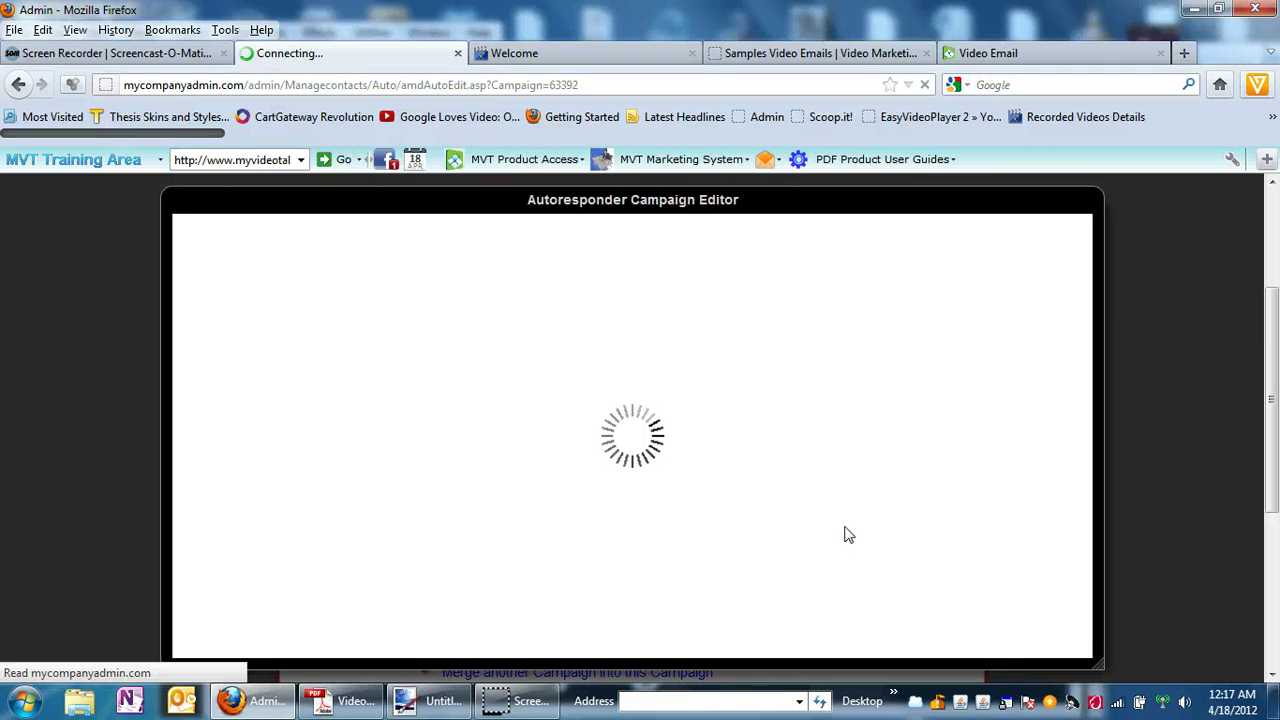
pyautogui.click(954, 427)
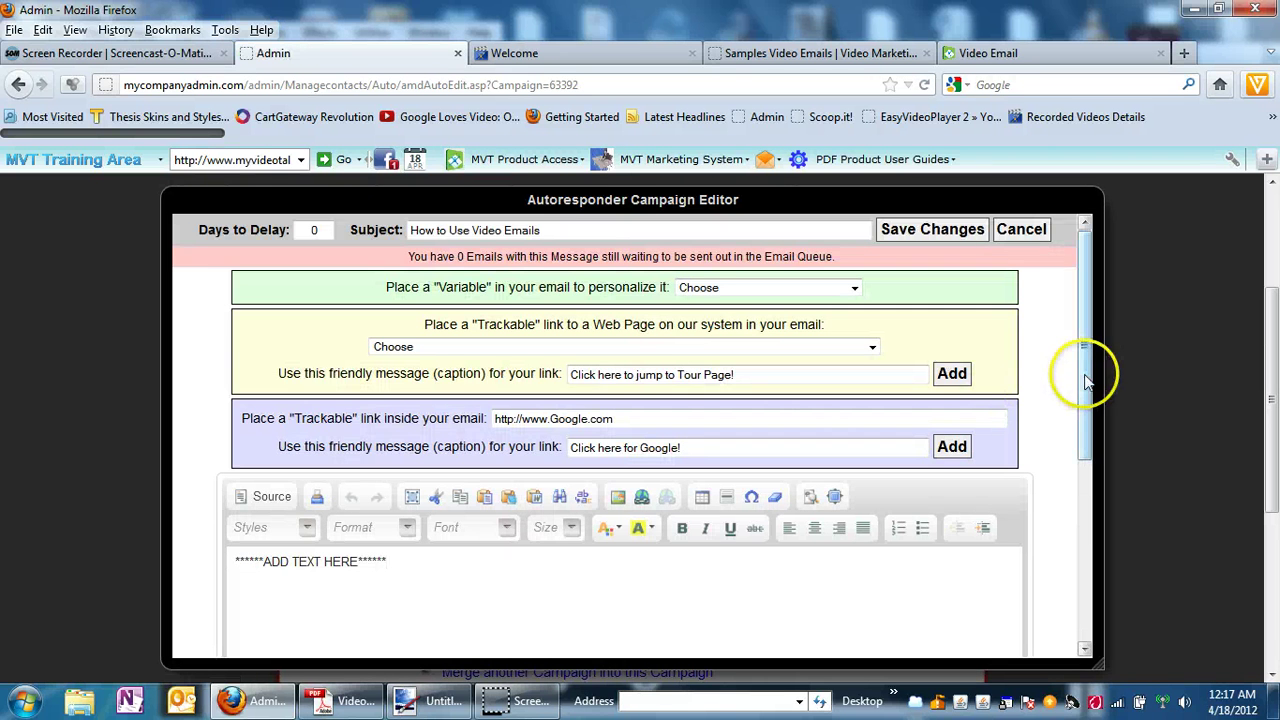
pyautogui.moveTo(1084, 378); pyautogui.dragTo(1049, 417)
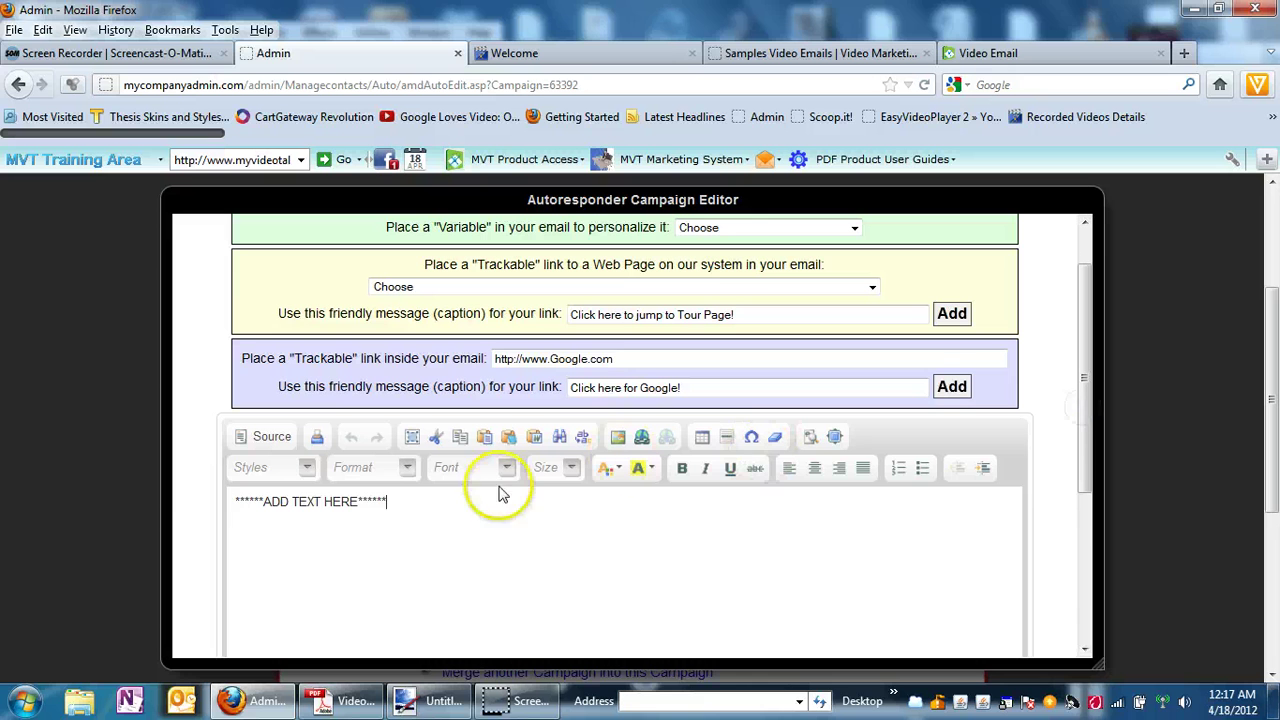
# Delete the ADD TEXT HERE placeholder and place the cursor in the empty body.
pyautogui.click(403, 502)
pyautogui.moveTo(403, 502); pyautogui.dragTo(179, 501)
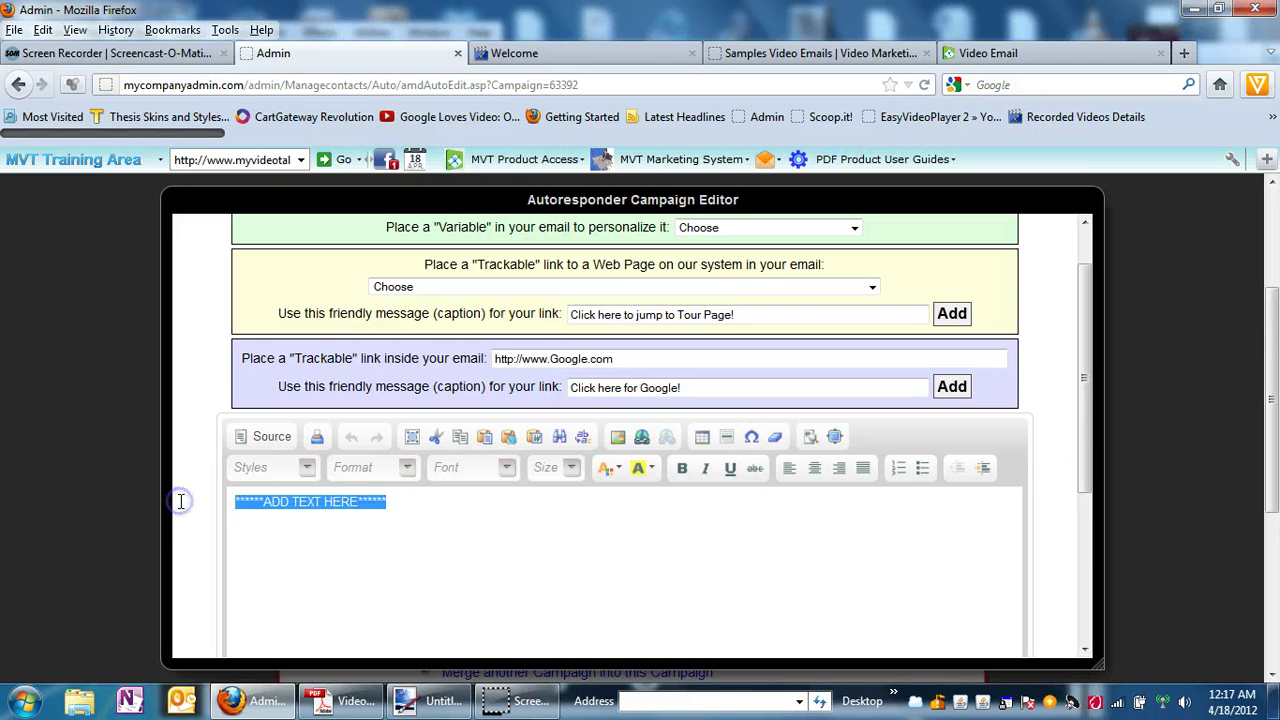
pyautogui.press('Delete')
pyautogui.click(283, 506)
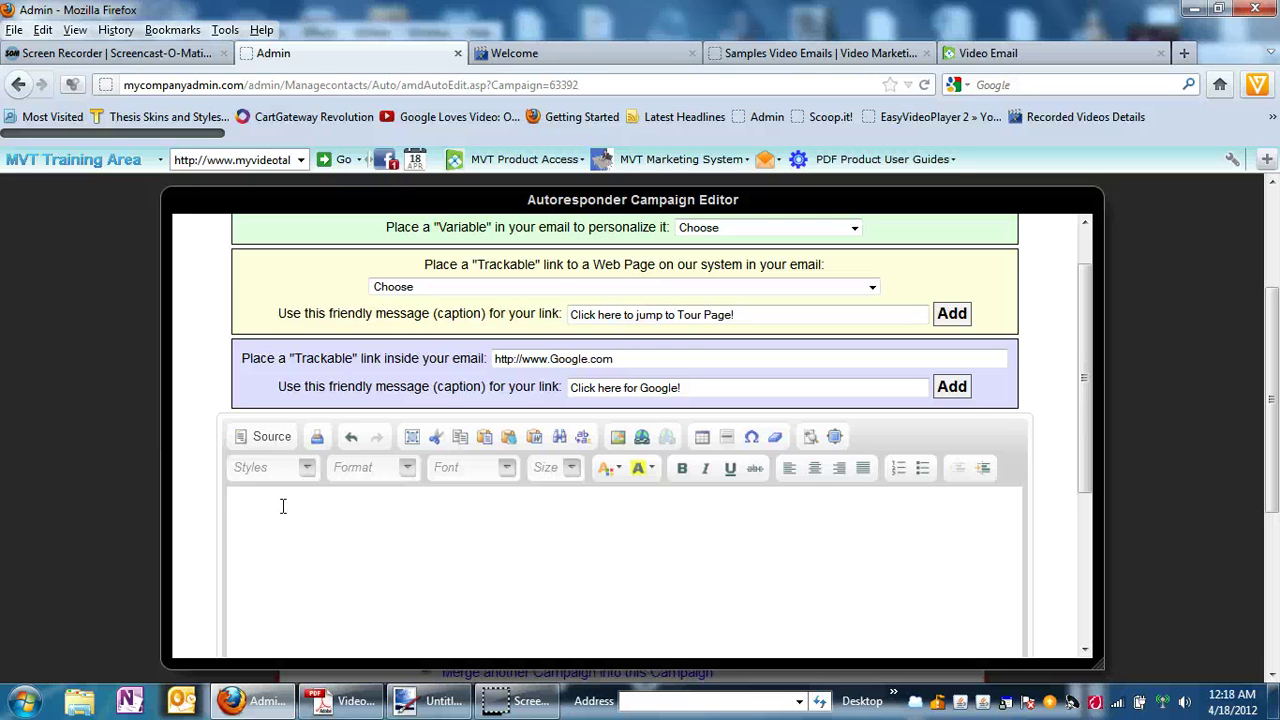
# View the sample Video Email page in Firefox, then switch to the blank Untitled Paint.NET canvas.
pyautogui.click(965, 55)
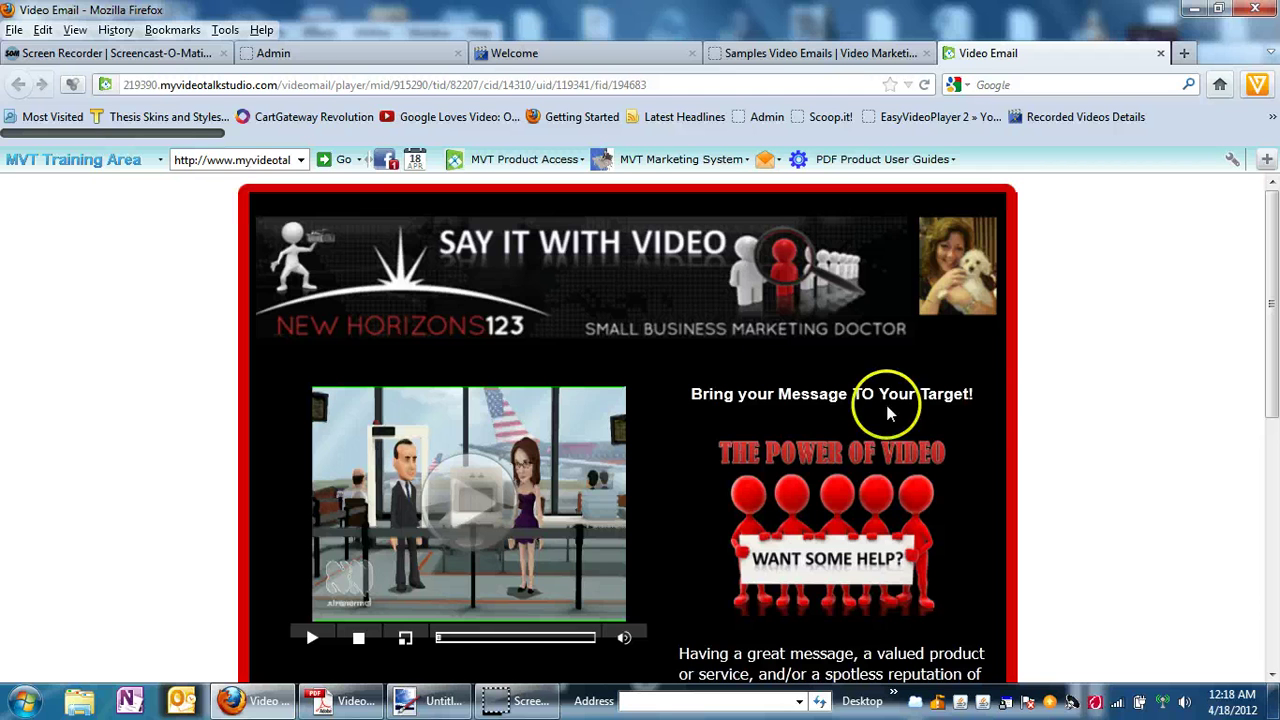
pyautogui.click(437, 703)
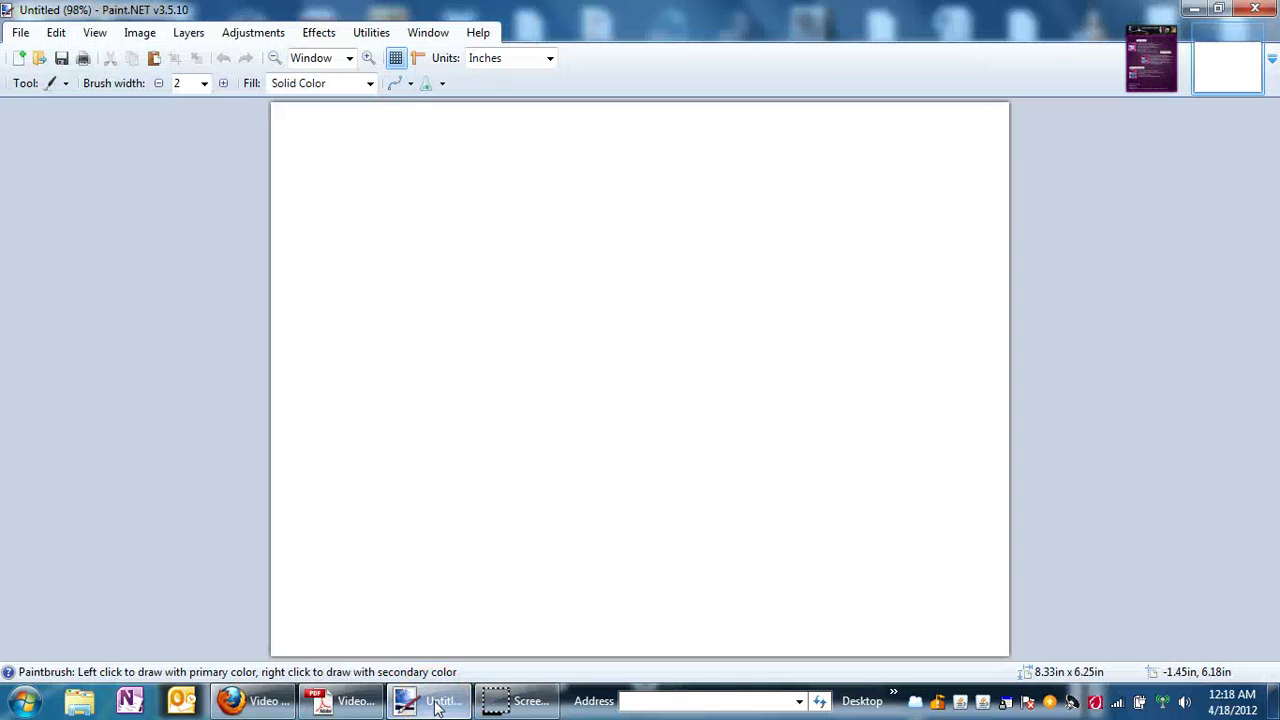
# Paste the Video Email screenshot with an expanded canvas and crop it to the red email frame.
pyautogui.hotkey('ctrl', 'v')
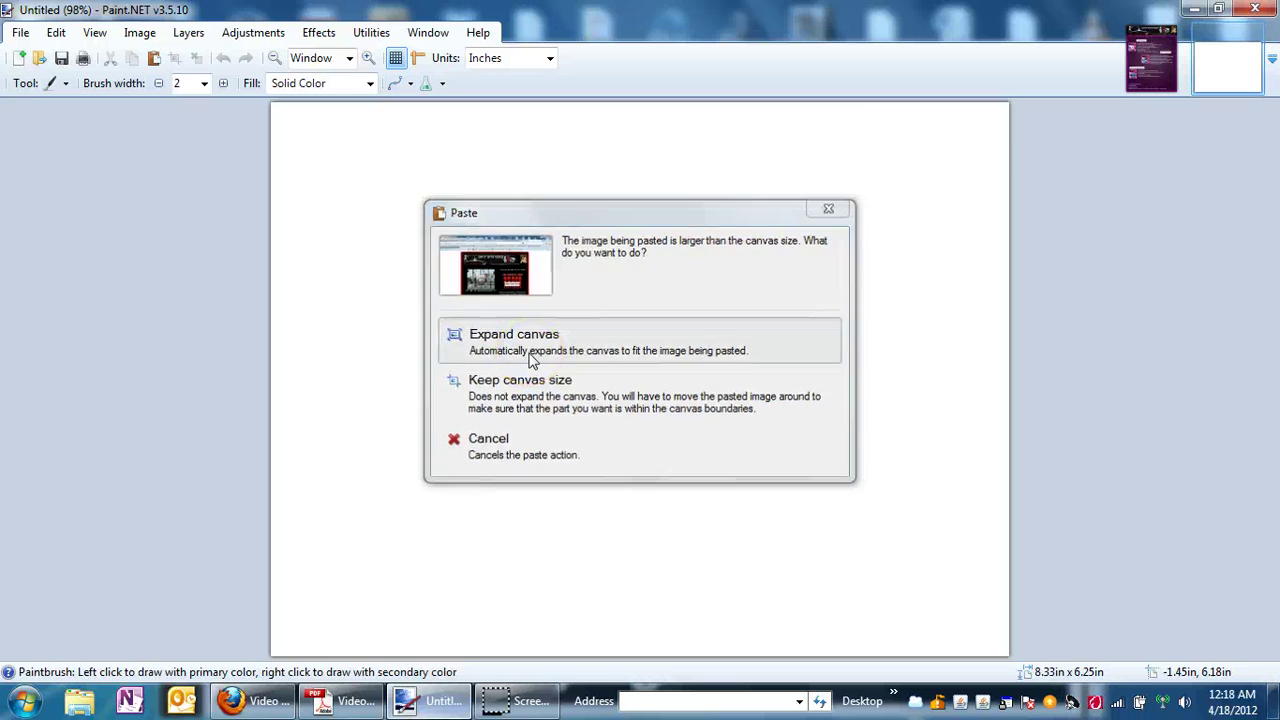
pyautogui.click(530, 355)
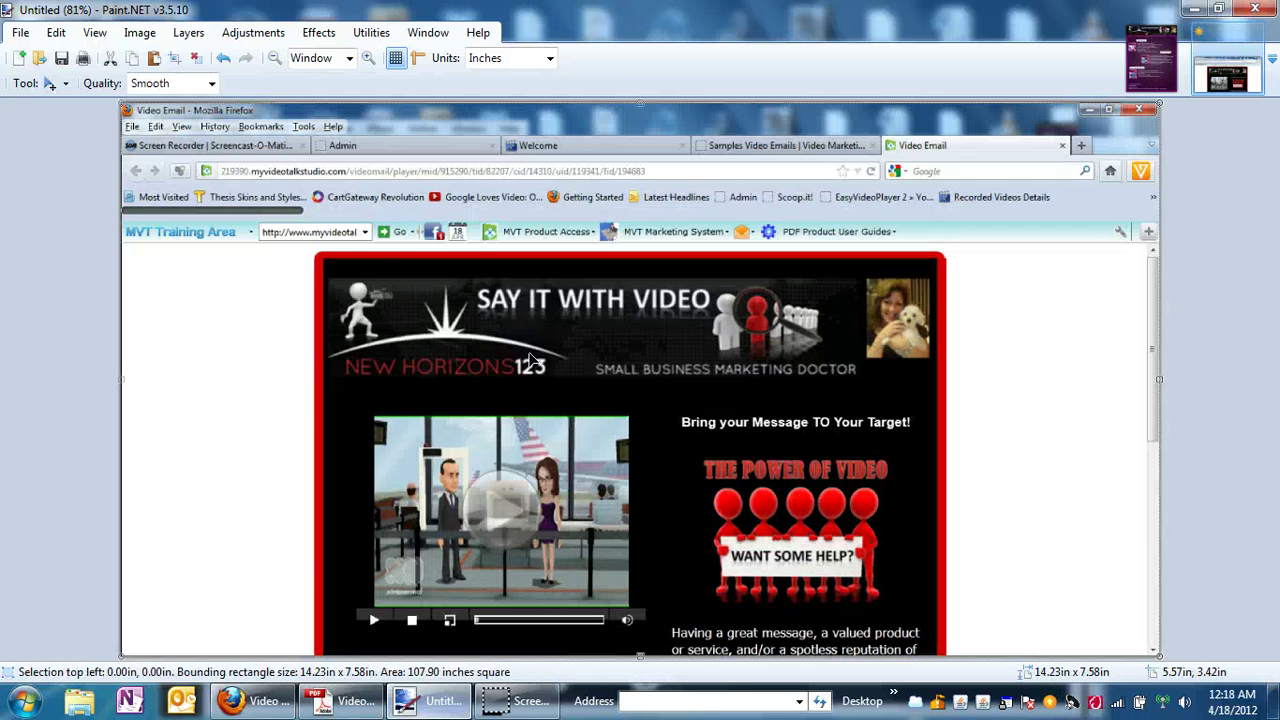
pyautogui.click(66, 84)
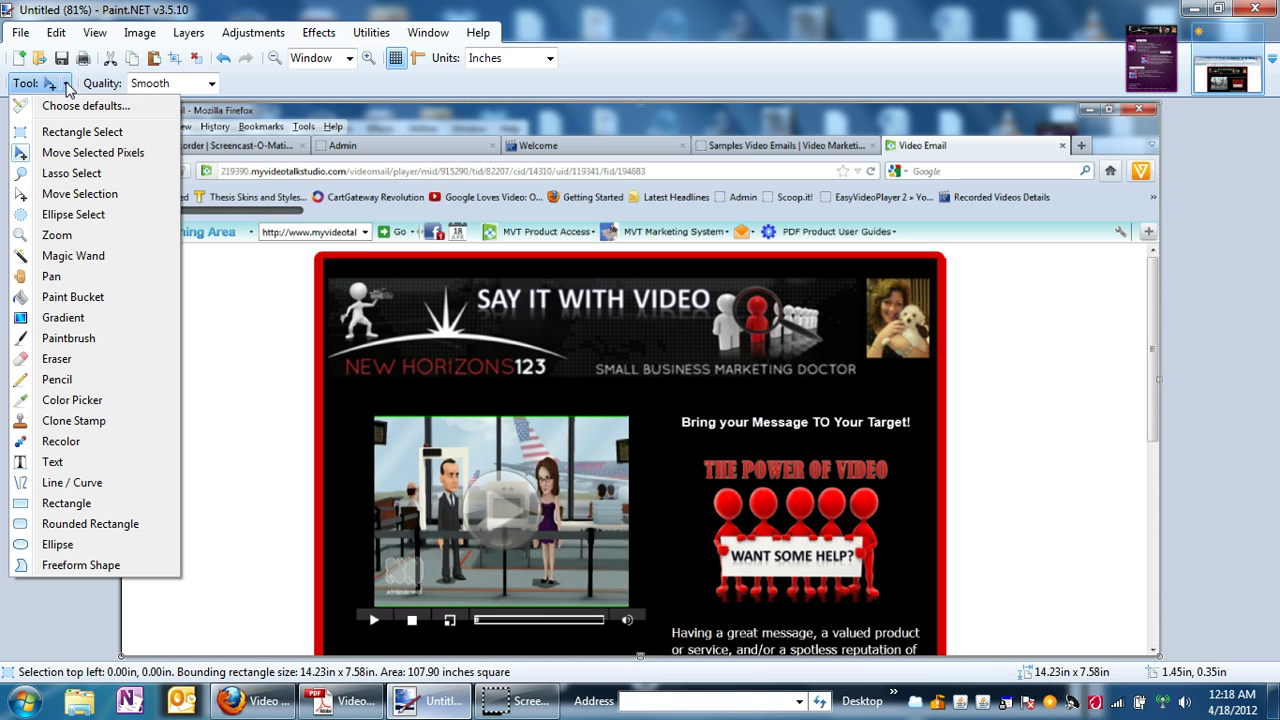
pyautogui.click(62, 132)
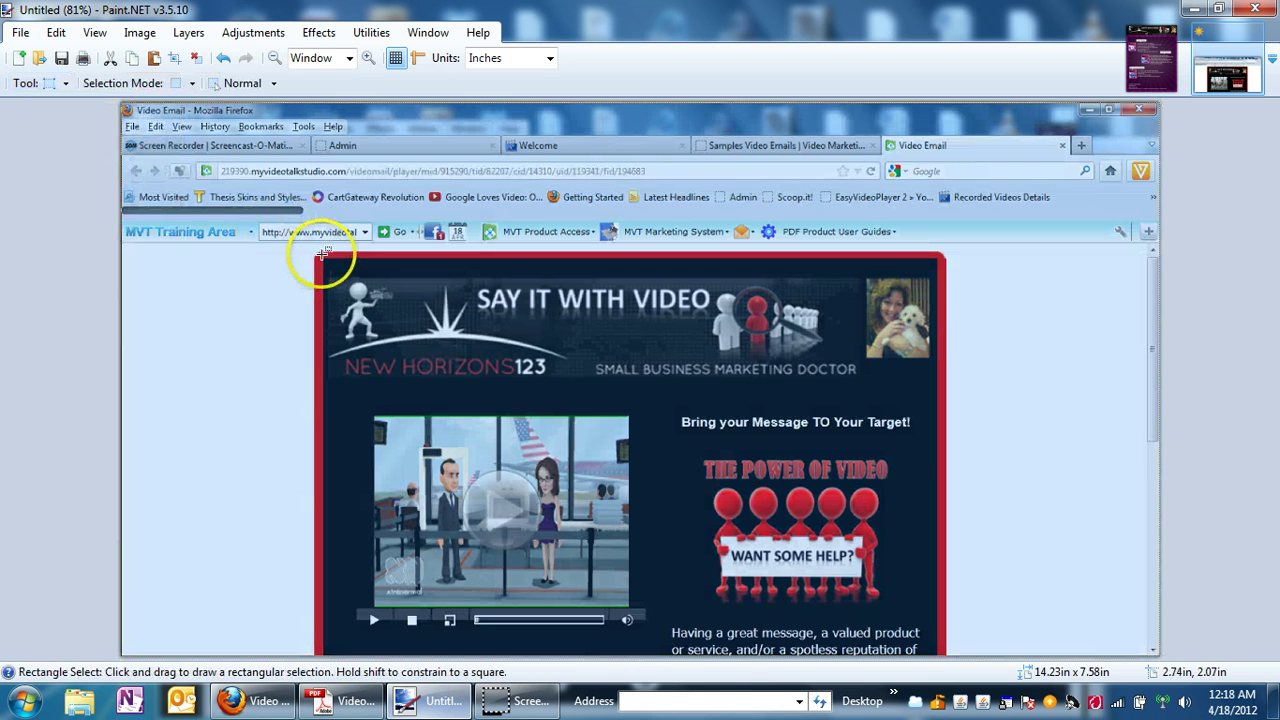
pyautogui.click(315, 258)
pyautogui.moveTo(315, 258); pyautogui.dragTo(944, 628)
pyautogui.moveTo(944, 636); pyautogui.dragTo(944, 646)
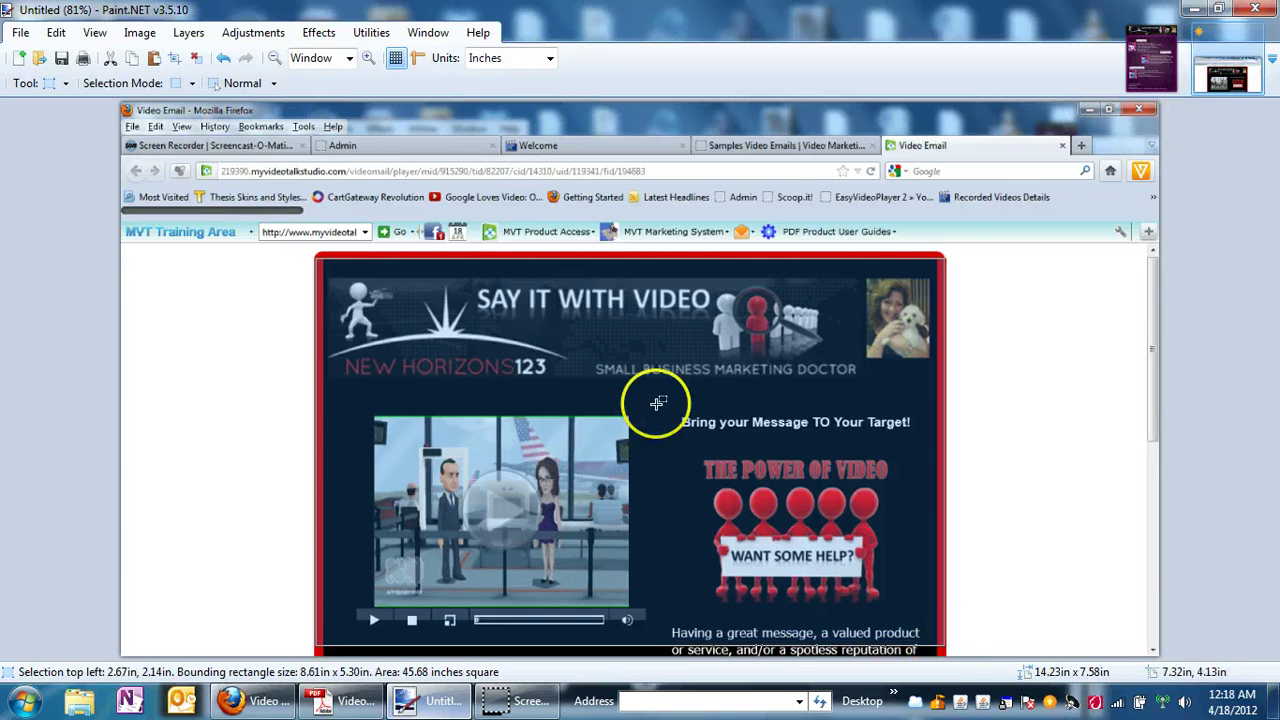
pyautogui.click(140, 33)
pyautogui.click(135, 50)
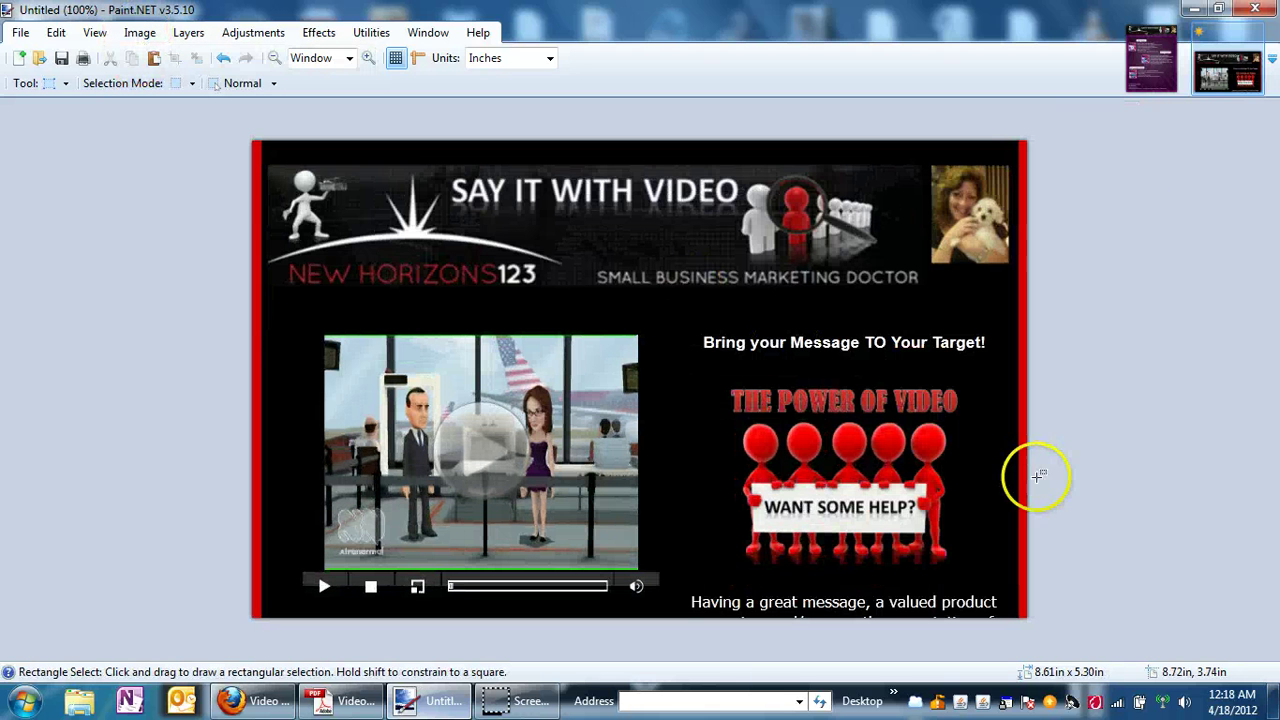
# Reselect the banner and video area and crop again to remove the thin strip above it.
pyautogui.click(1243, 600)
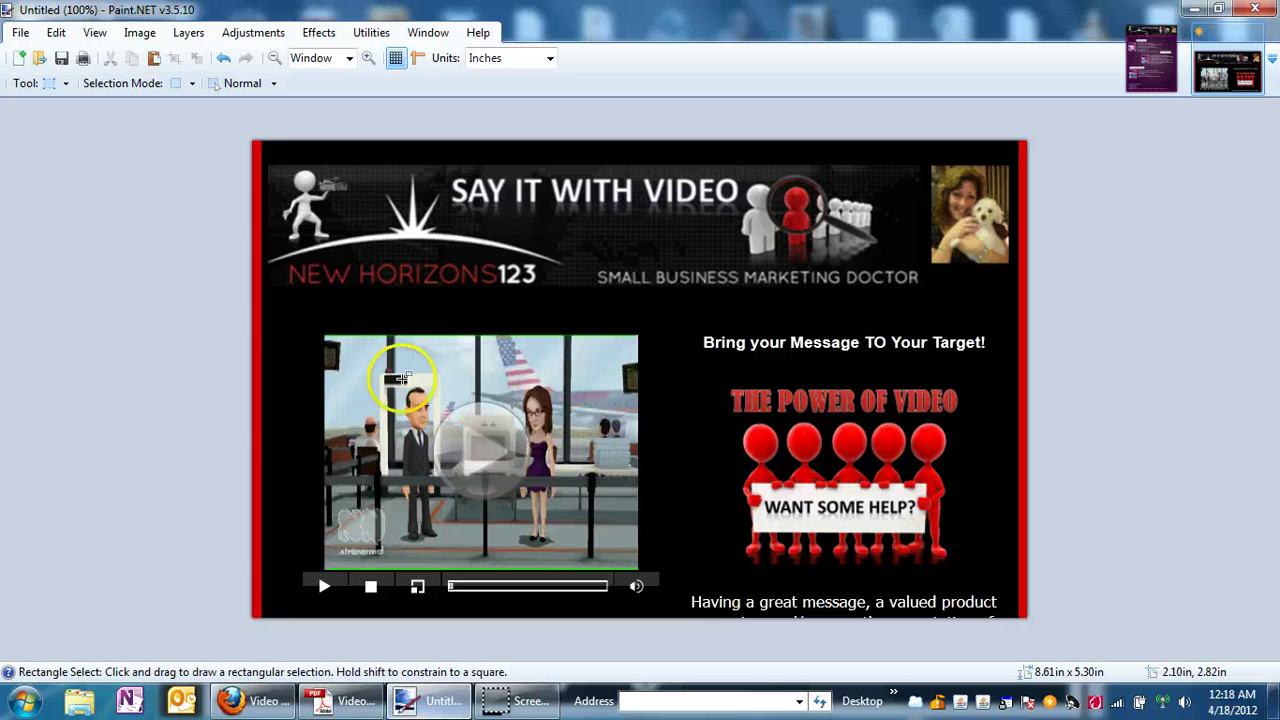
pyautogui.click(60, 84)
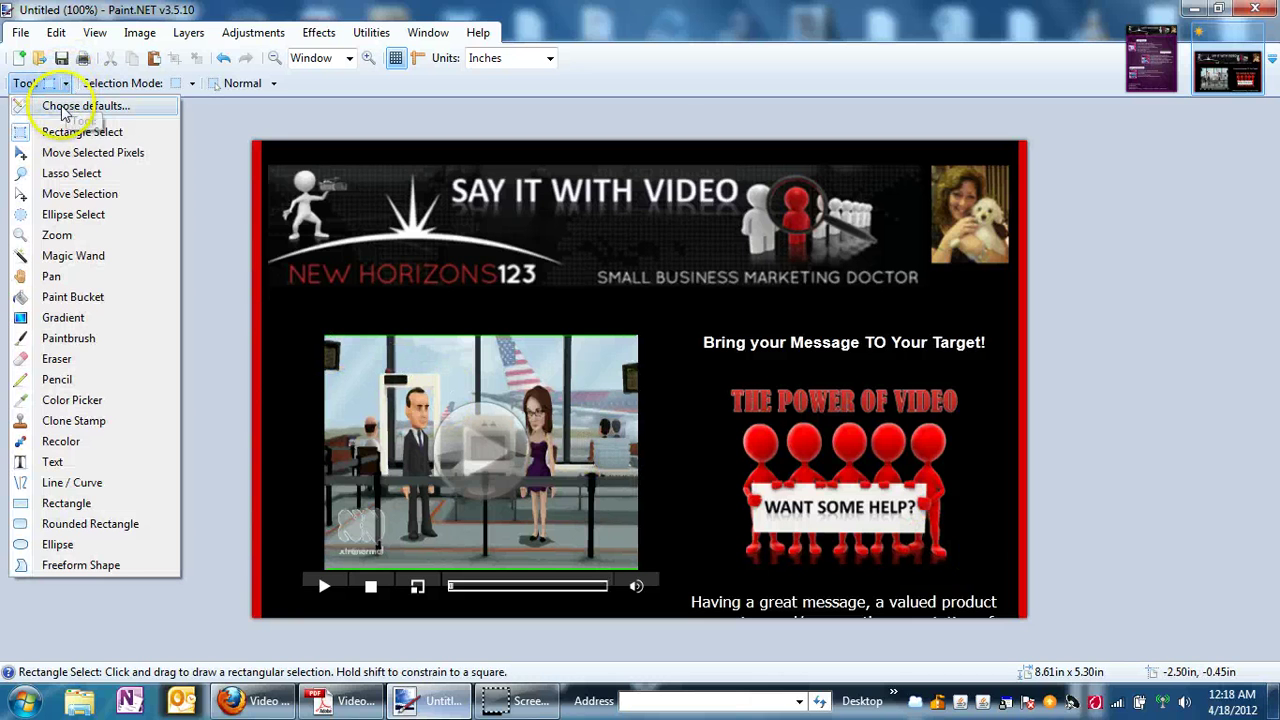
pyautogui.click(62, 133)
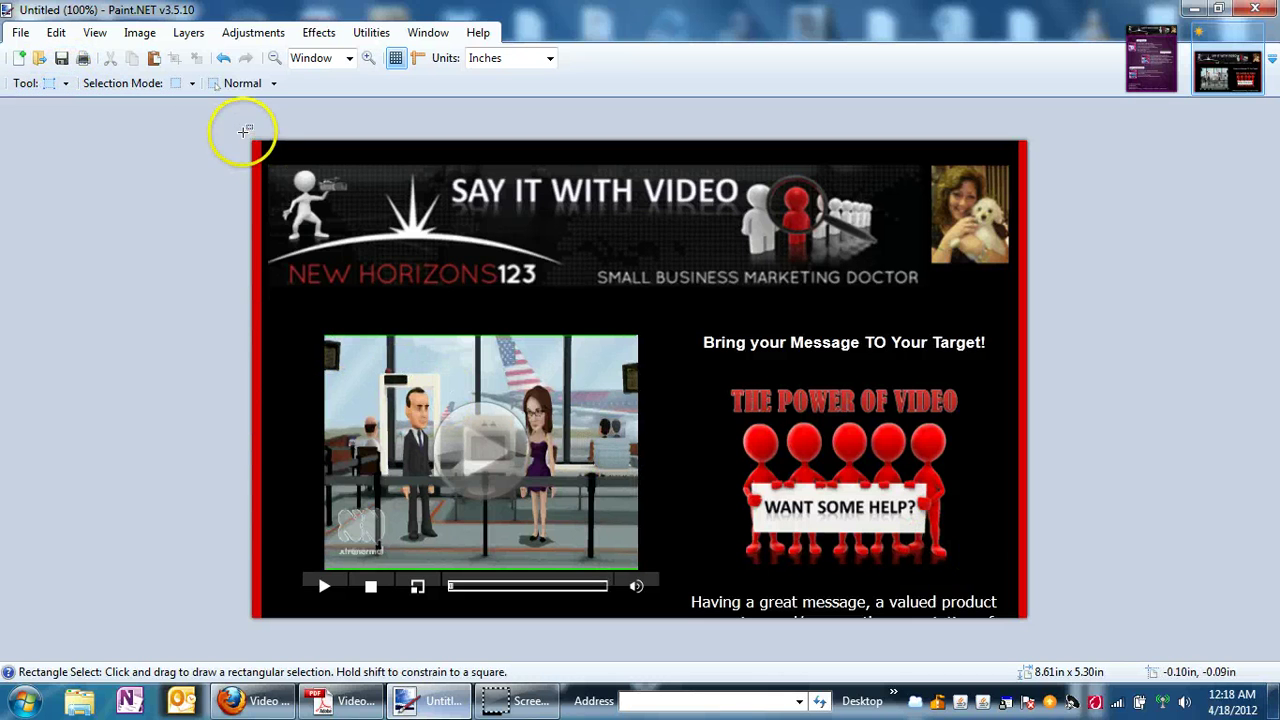
pyautogui.moveTo(243, 129); pyautogui.dragTo(605, 194)
pyautogui.moveTo(728, 215); pyautogui.dragTo(1166, 612)
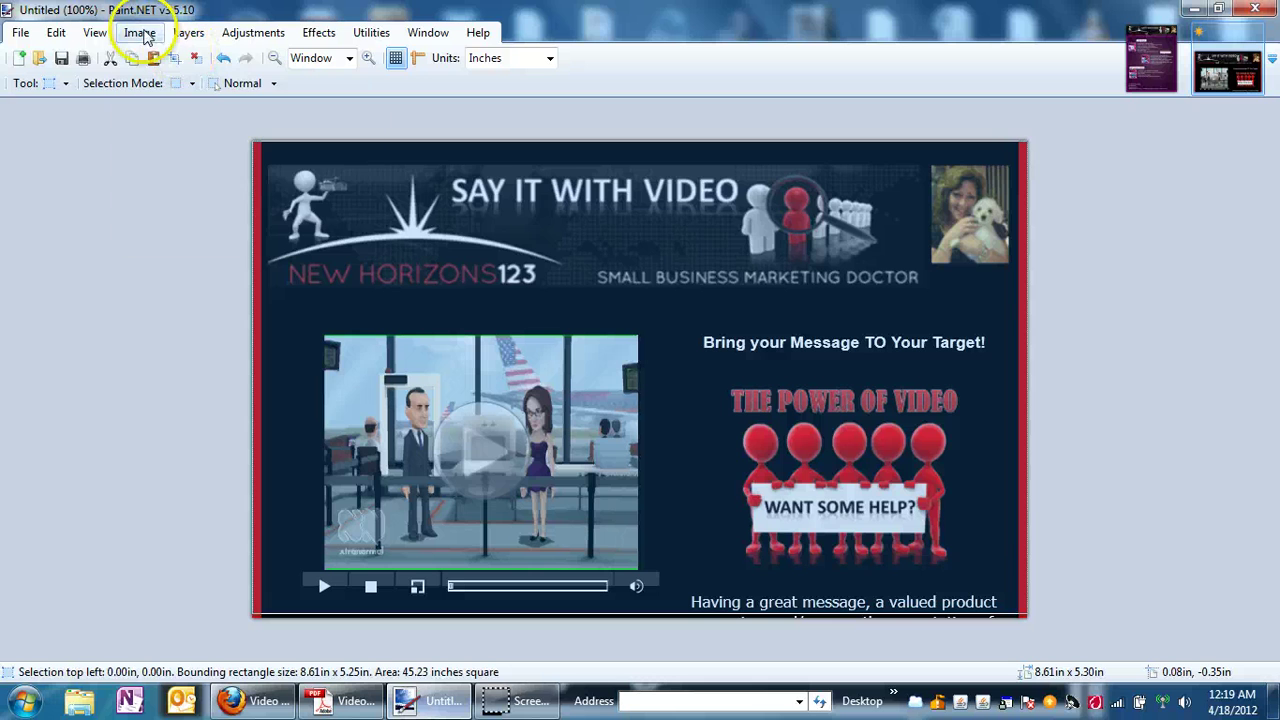
pyautogui.click(140, 33)
pyautogui.click(157, 54)
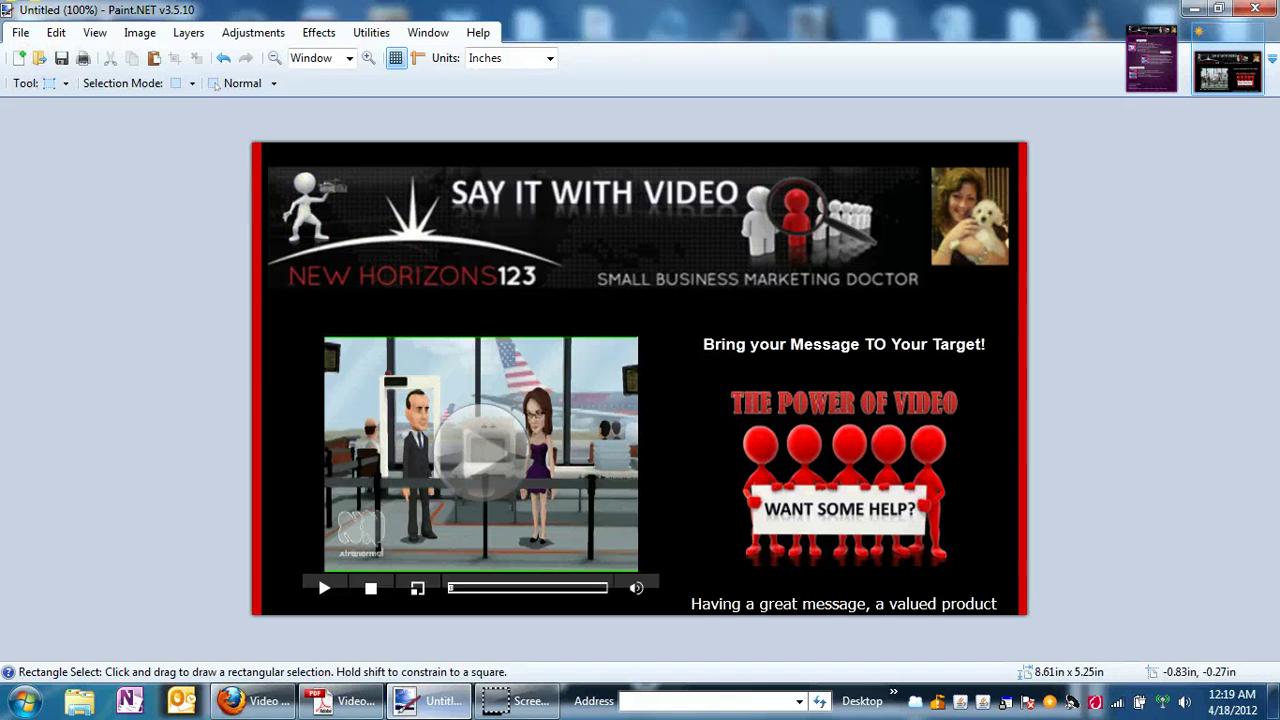
pyautogui.click(20, 32)
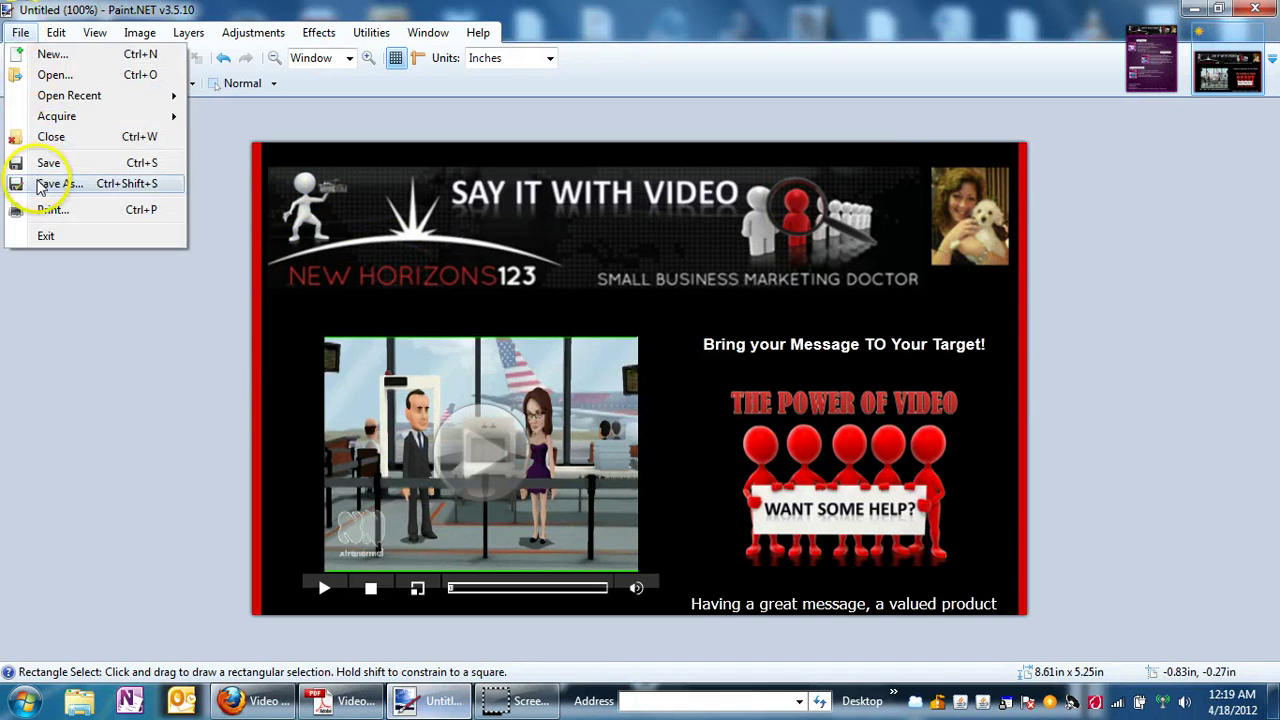
# Save the cropped image to the Desktop as 'How to do a video email.png'.
pyautogui.click(51, 183)
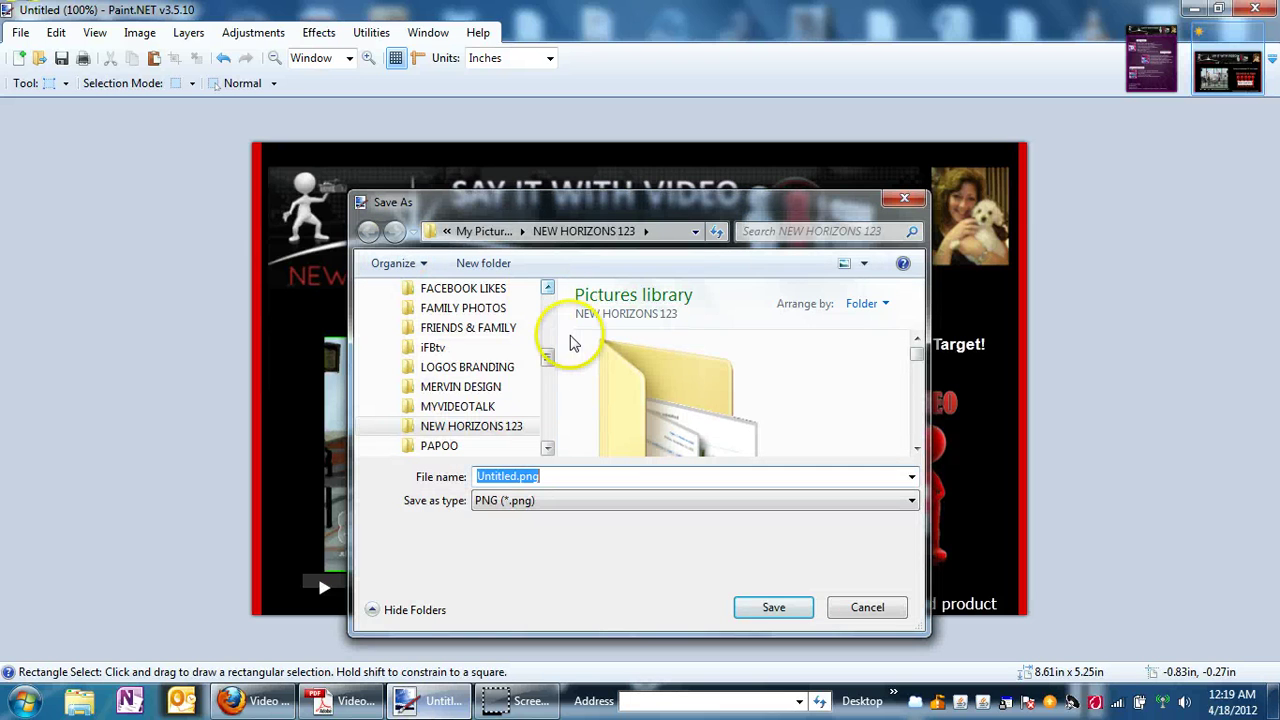
pyautogui.moveTo(549, 360); pyautogui.dragTo(551, 280)
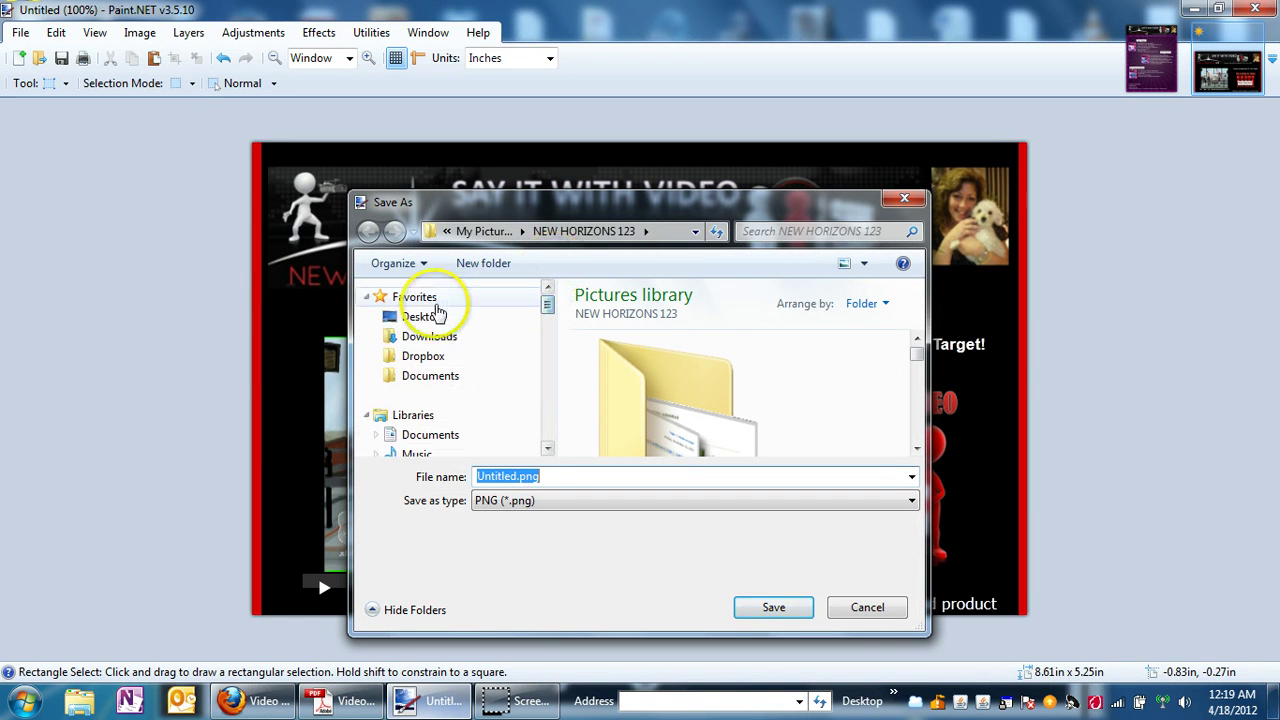
pyautogui.click(418, 316)
pyautogui.doubleClick(566, 477)
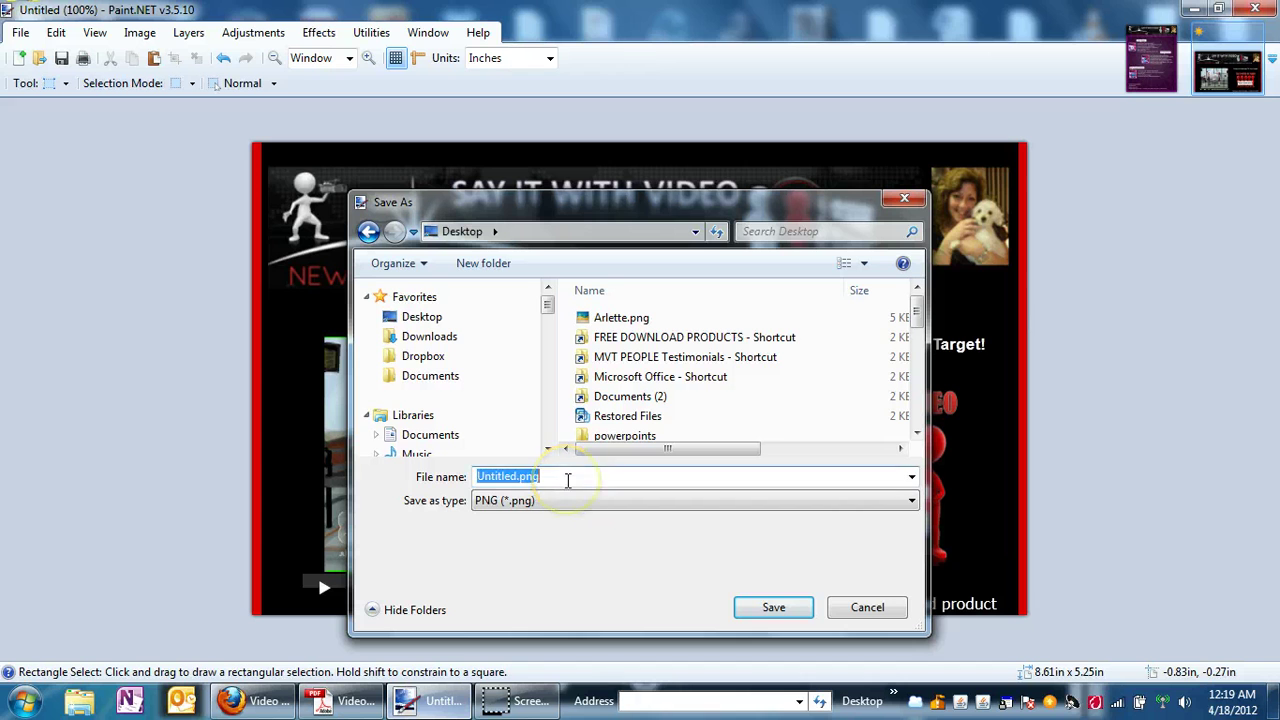
pyautogui.write('How to')
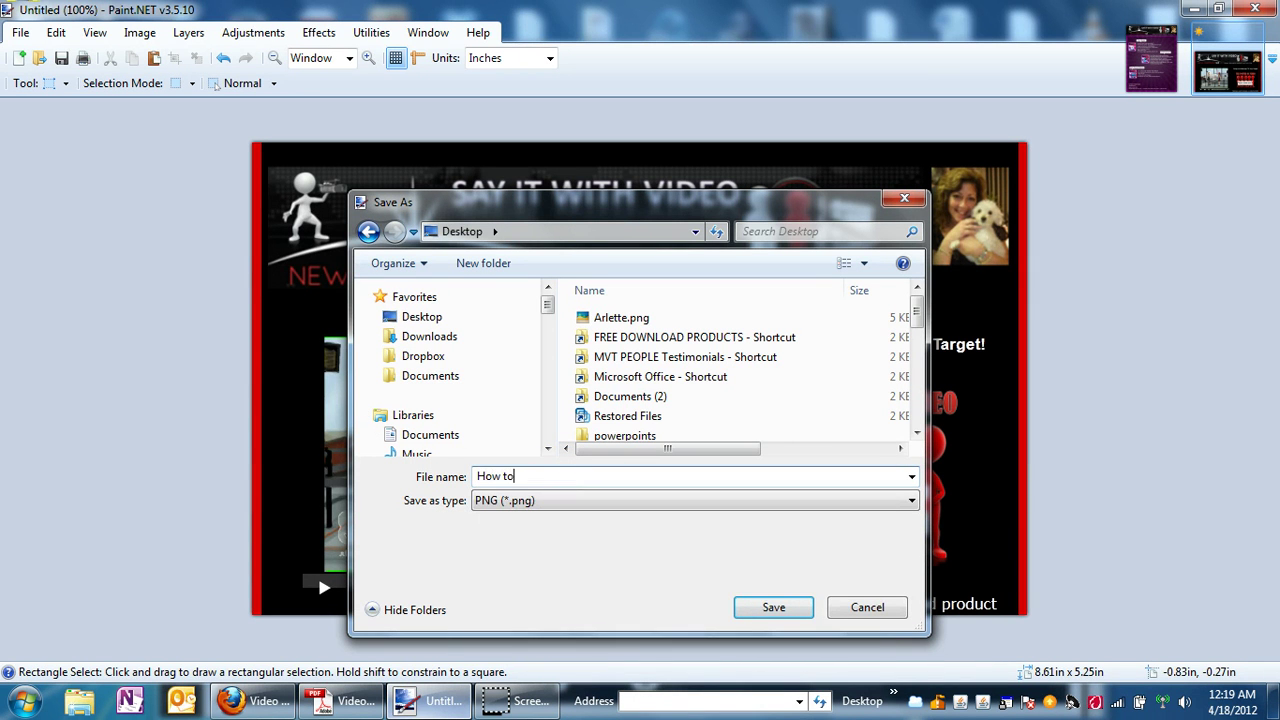
pyautogui.write(' do a vicdeo email')
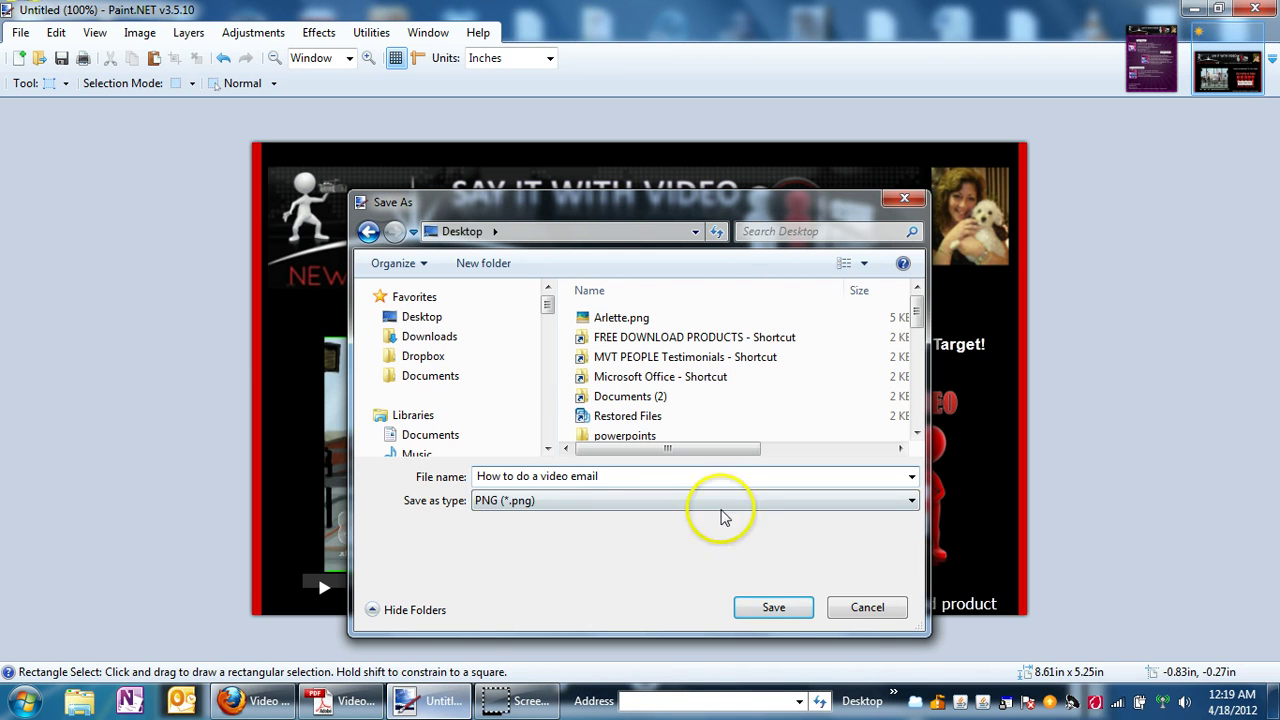
pyautogui.click(798, 607)
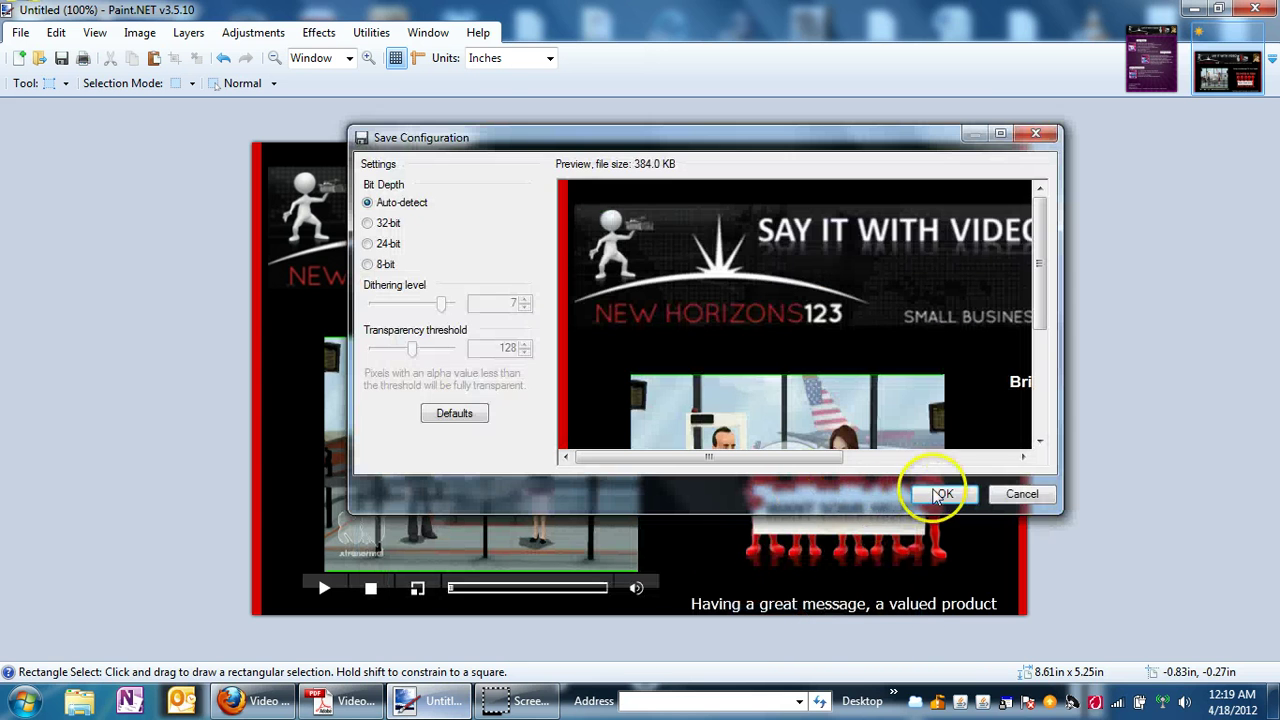
pyautogui.click(943, 495)
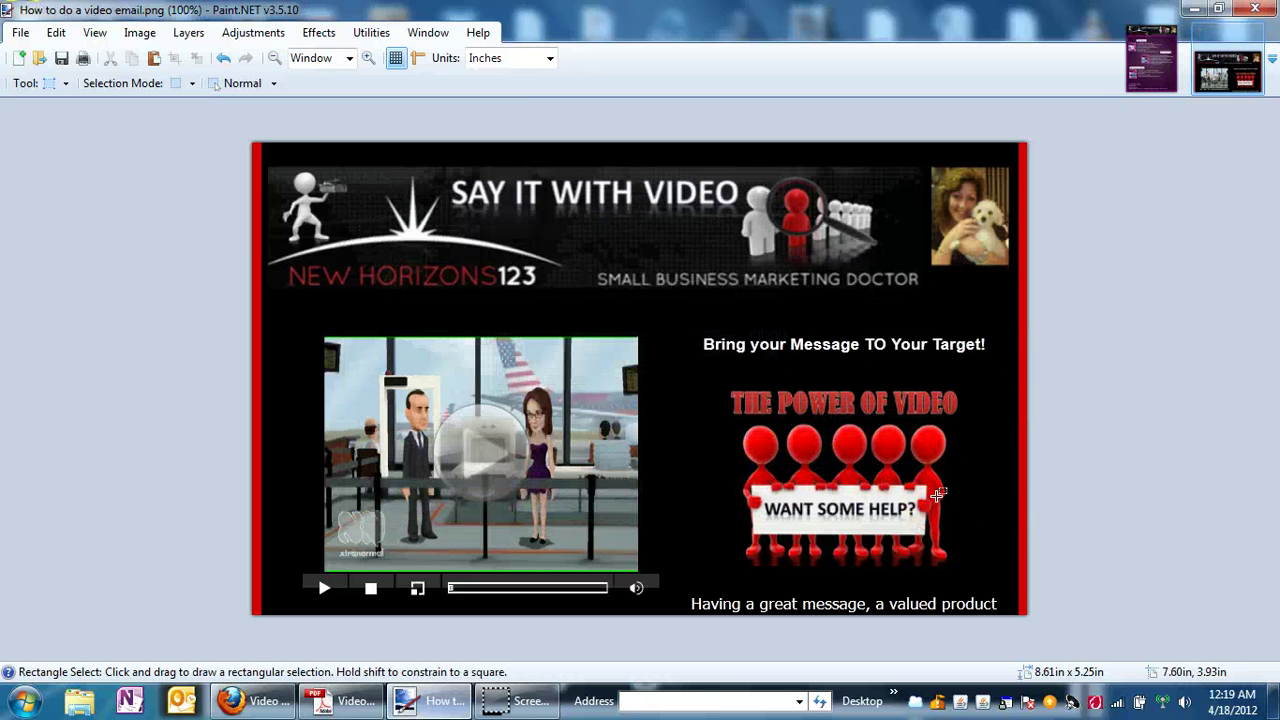
# Return to the autoresponder email editor in Firefox and place the cursor in the empty body.
pyautogui.click(262, 703)
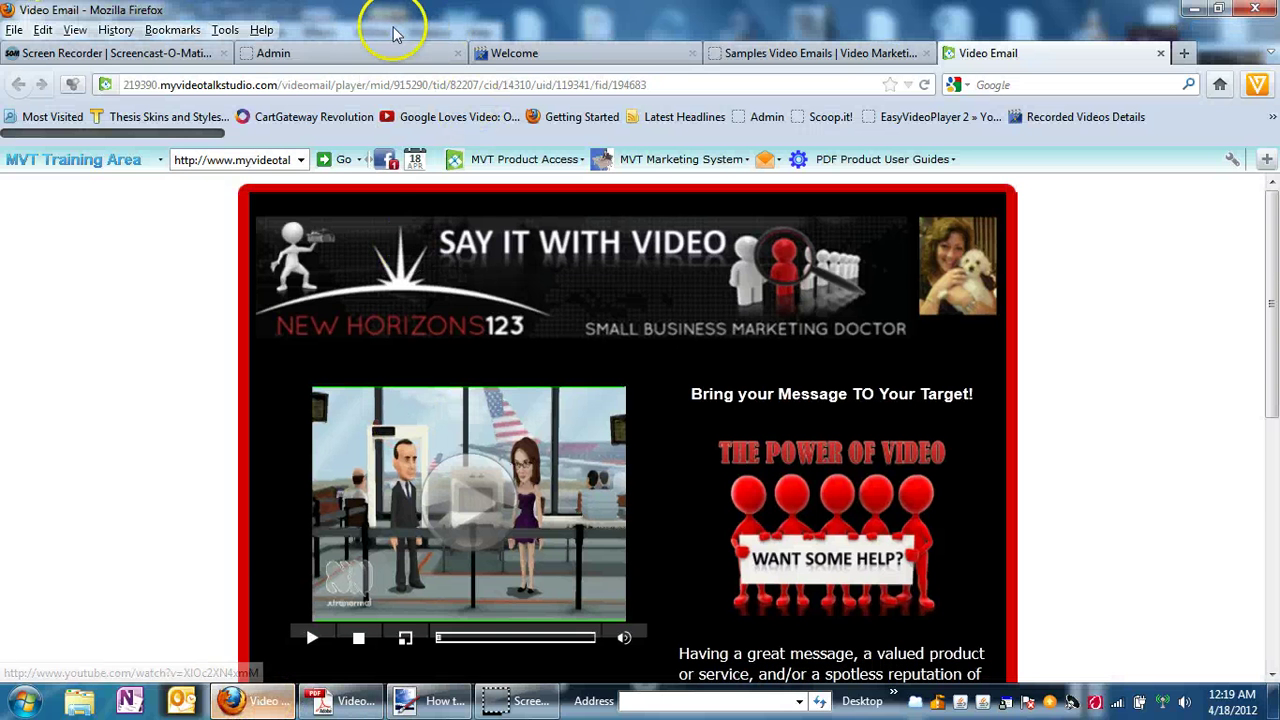
pyautogui.click(346, 52)
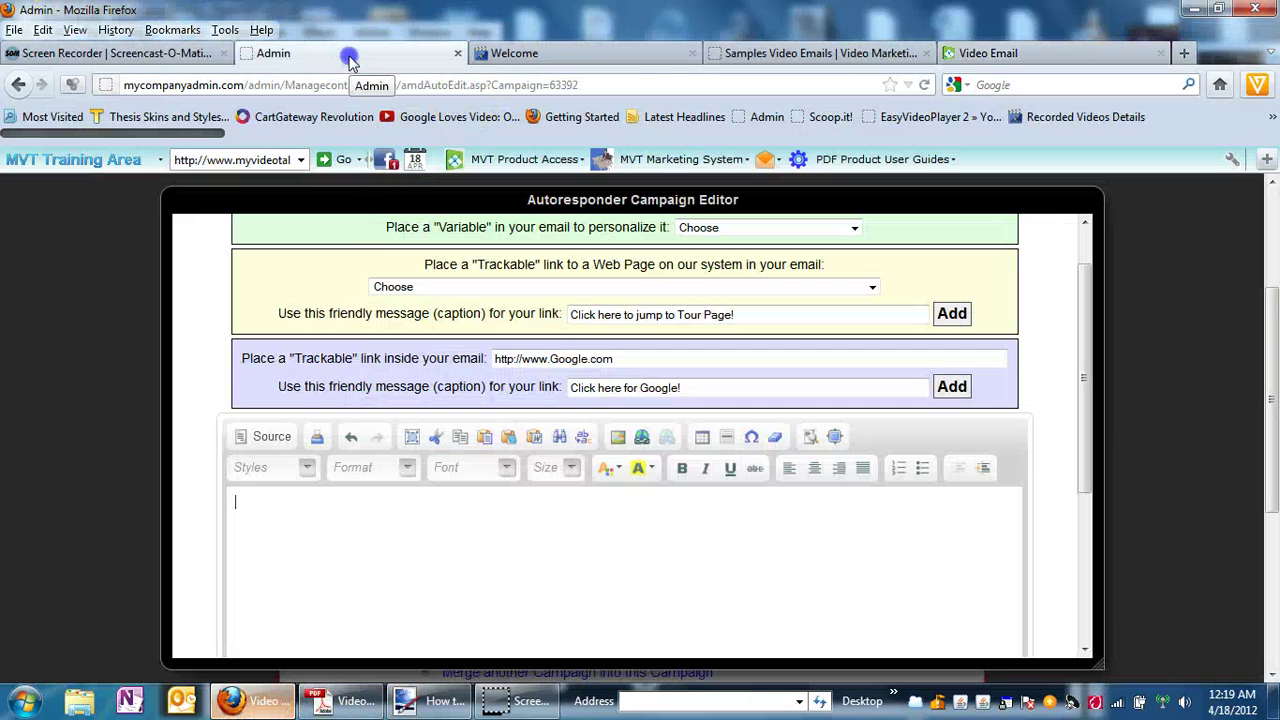
pyautogui.click(266, 503)
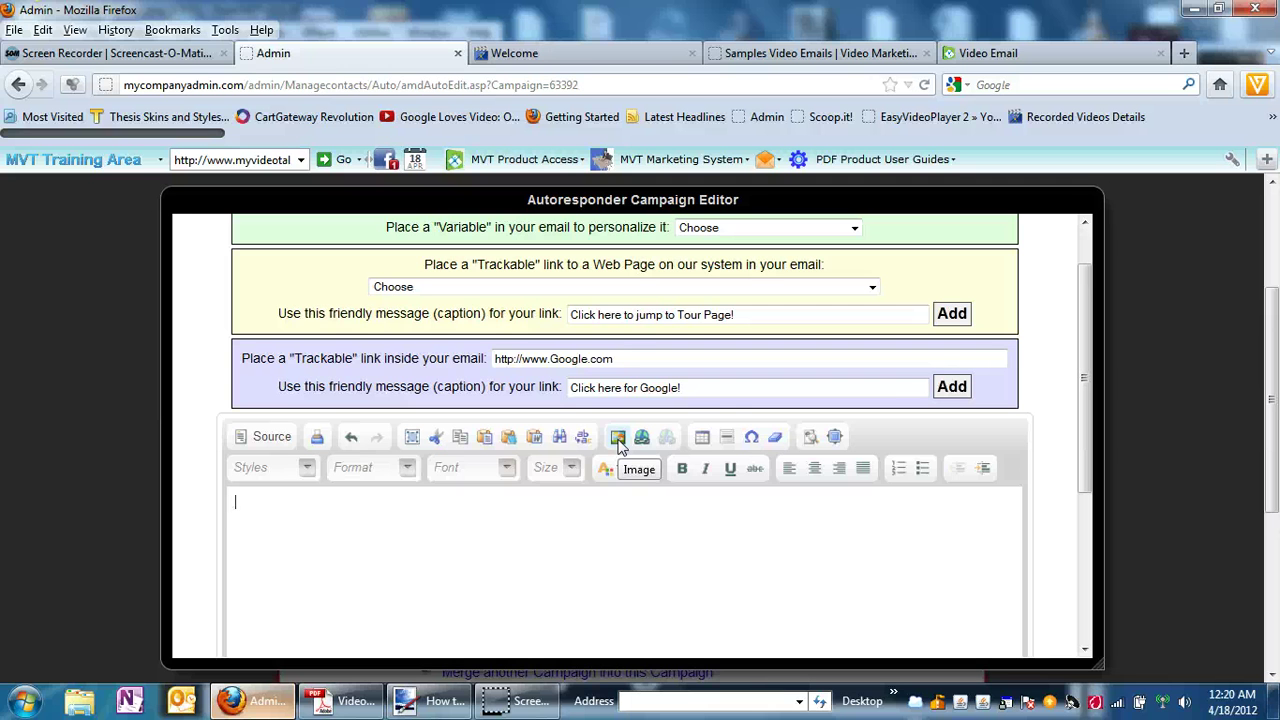
# Insert an image by browsing the server's File Manager and bring up the Upload New File form.
pyautogui.click(619, 446)
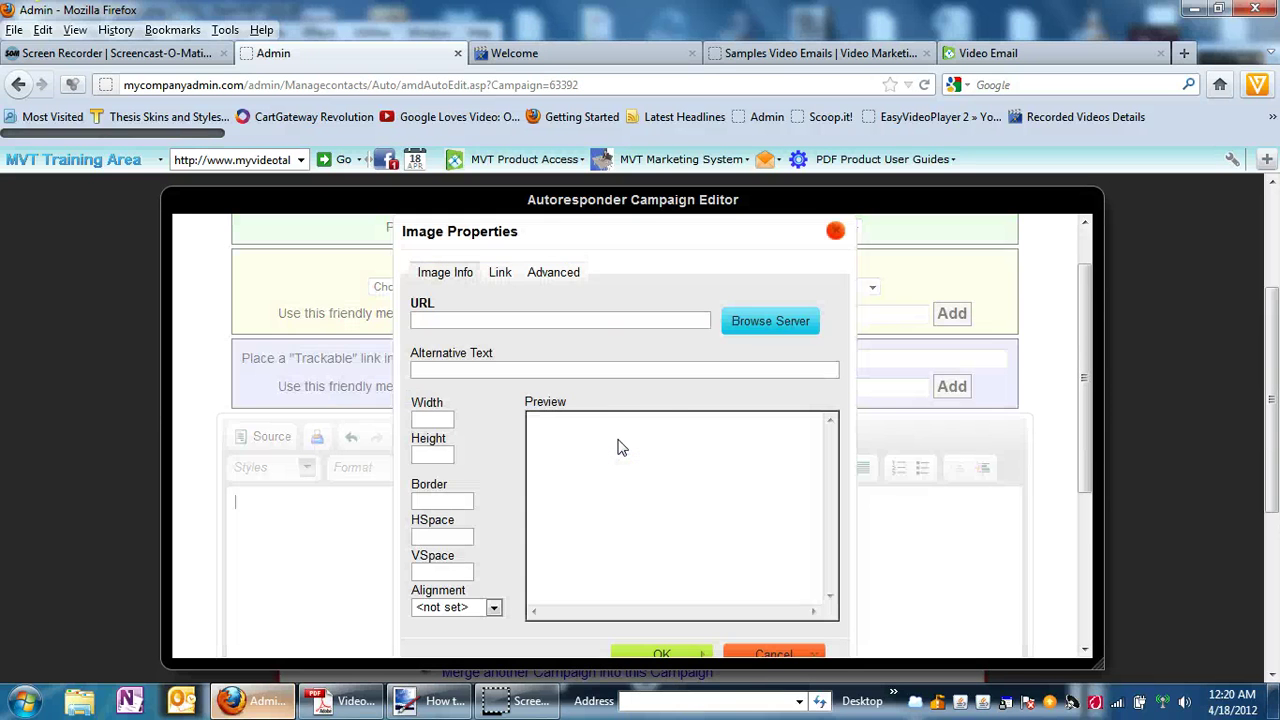
pyautogui.click(785, 337)
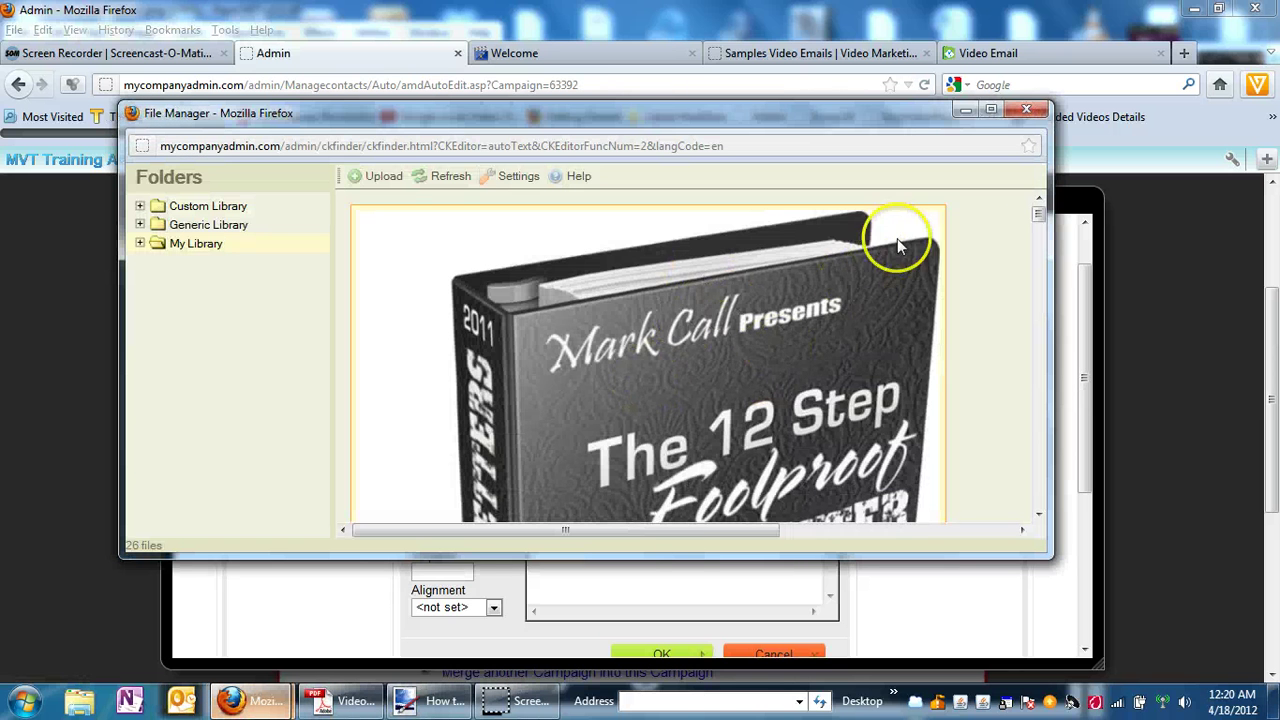
pyautogui.moveTo(1041, 211)
pyautogui.mouseDown()
pyautogui.moveTo(1040, 370)
pyautogui.moveTo(1044, 194)
pyautogui.mouseUp()
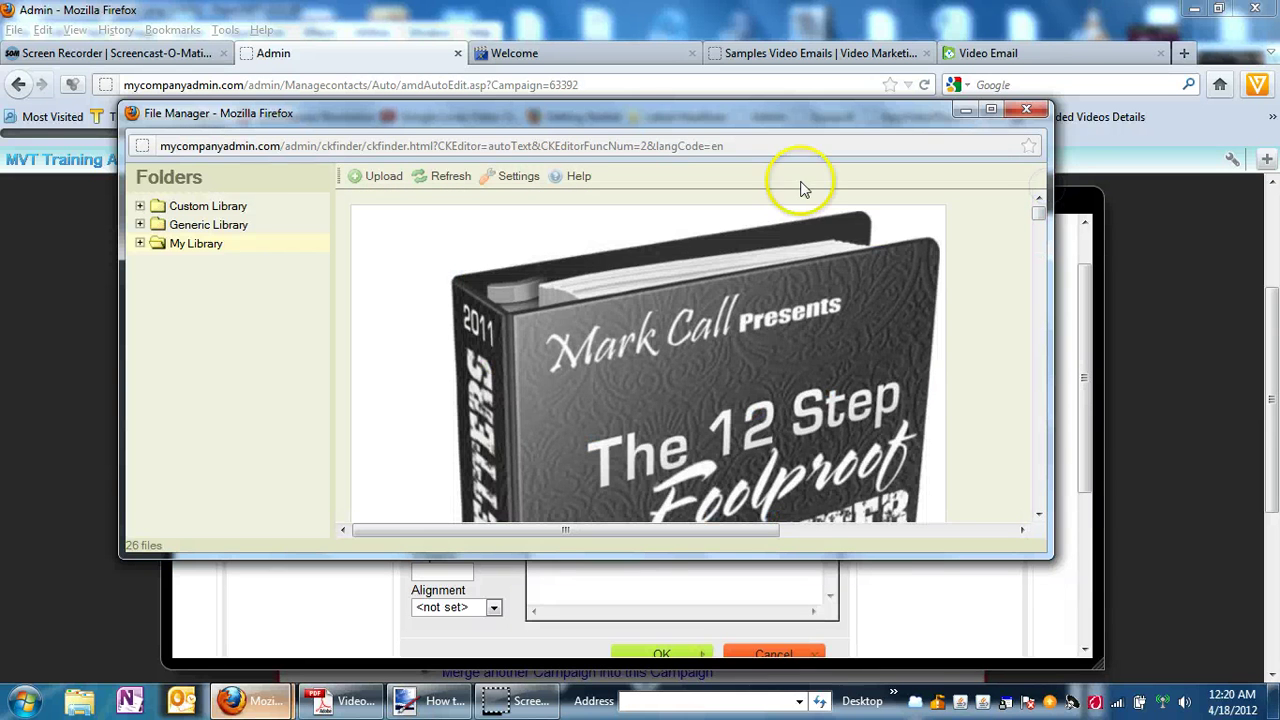
pyautogui.click(375, 177)
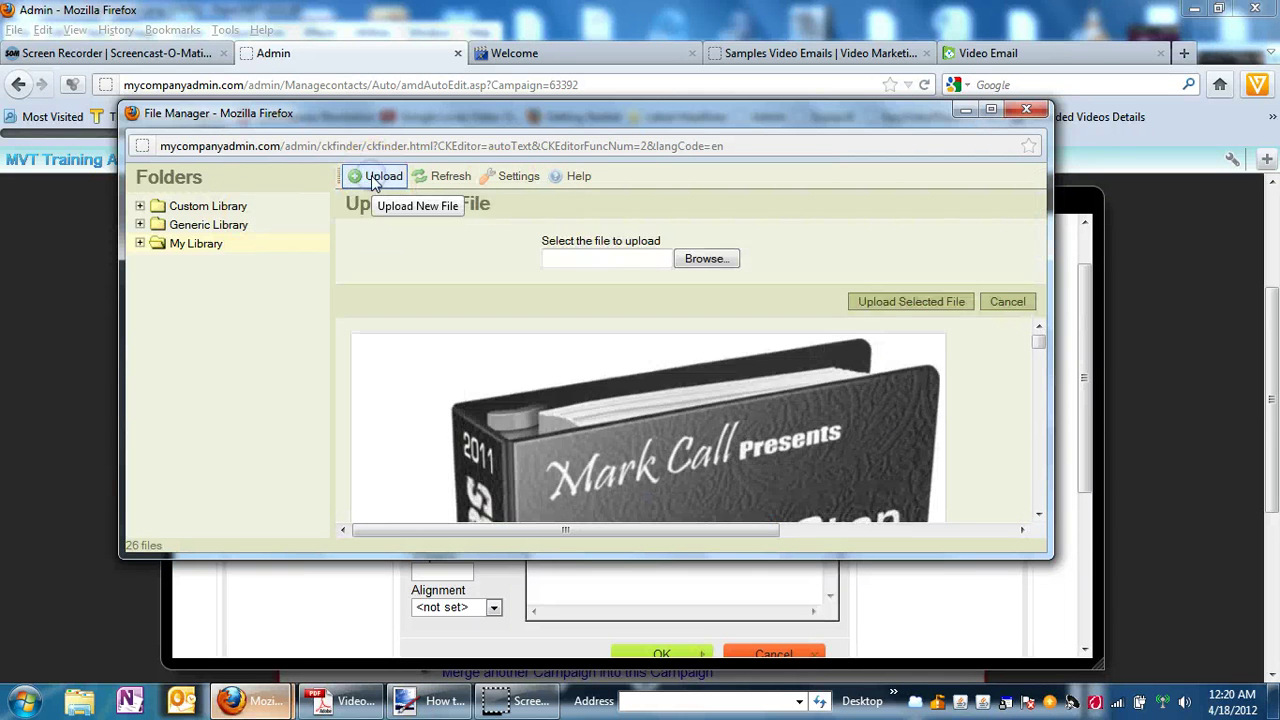
# Upload 'How to do a video email.png' from the Desktop into My Library.
pyautogui.click(702, 262)
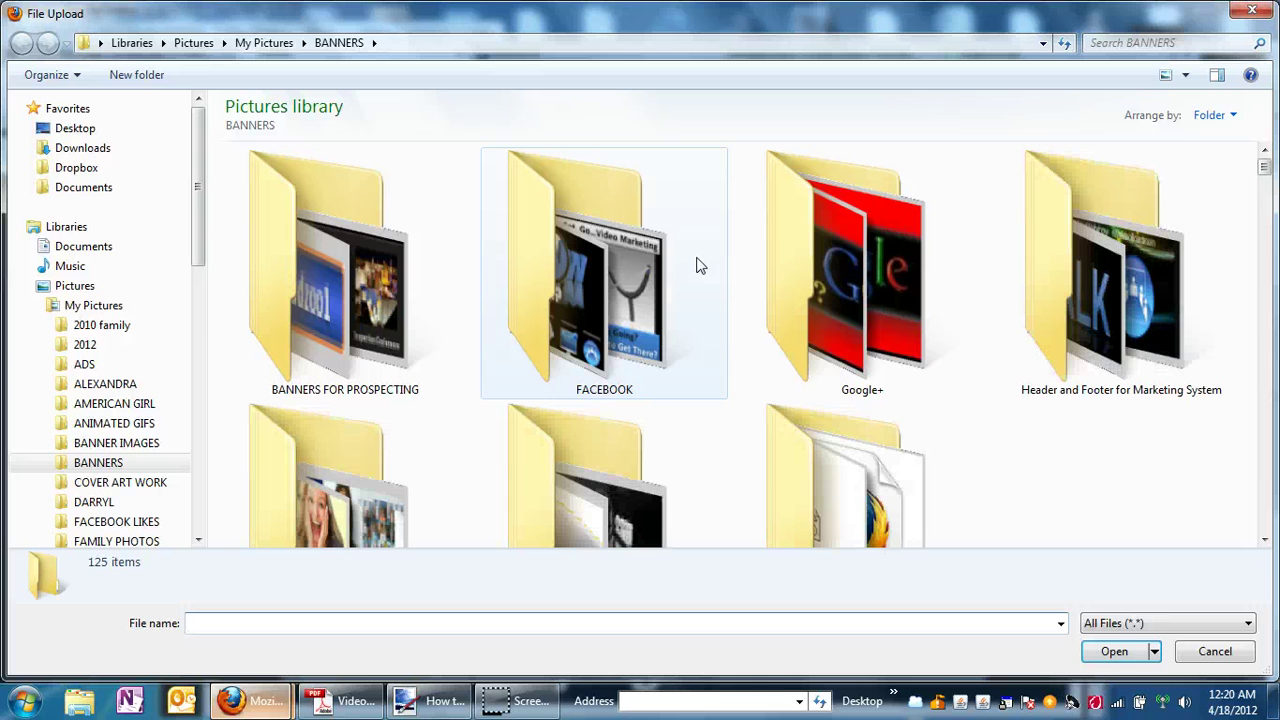
pyautogui.click(70, 128)
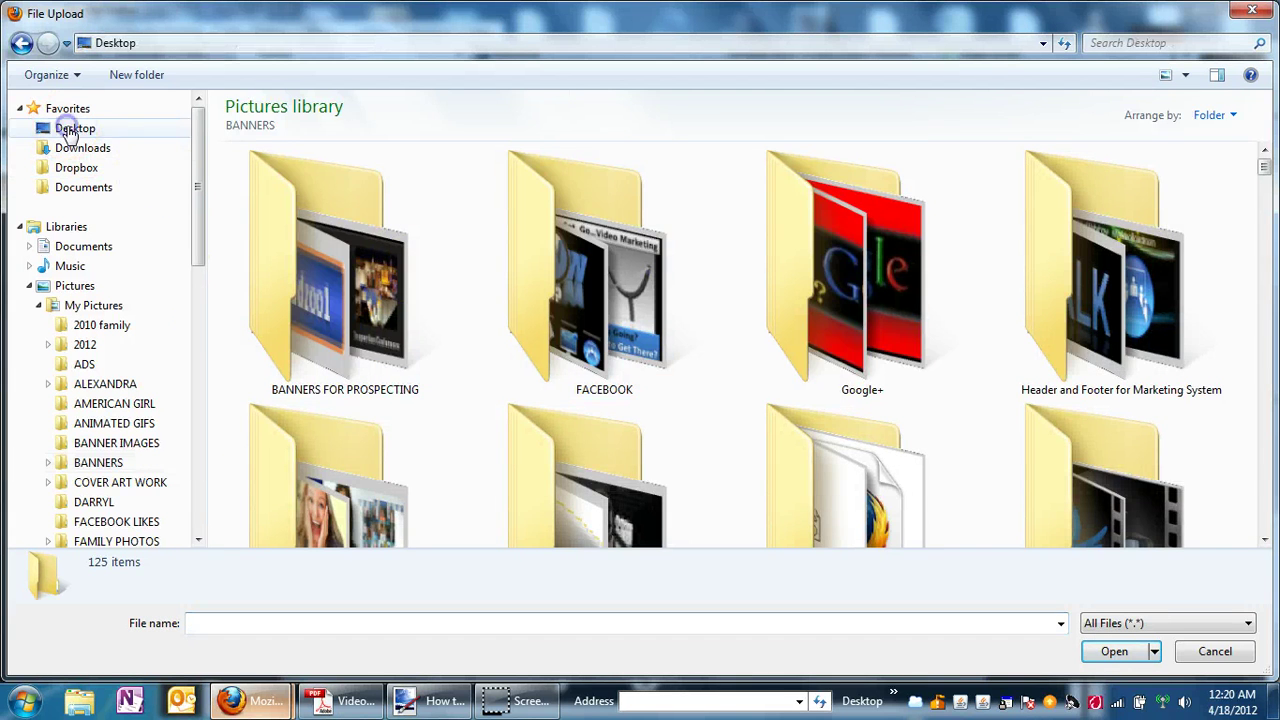
pyautogui.click(224, 634)
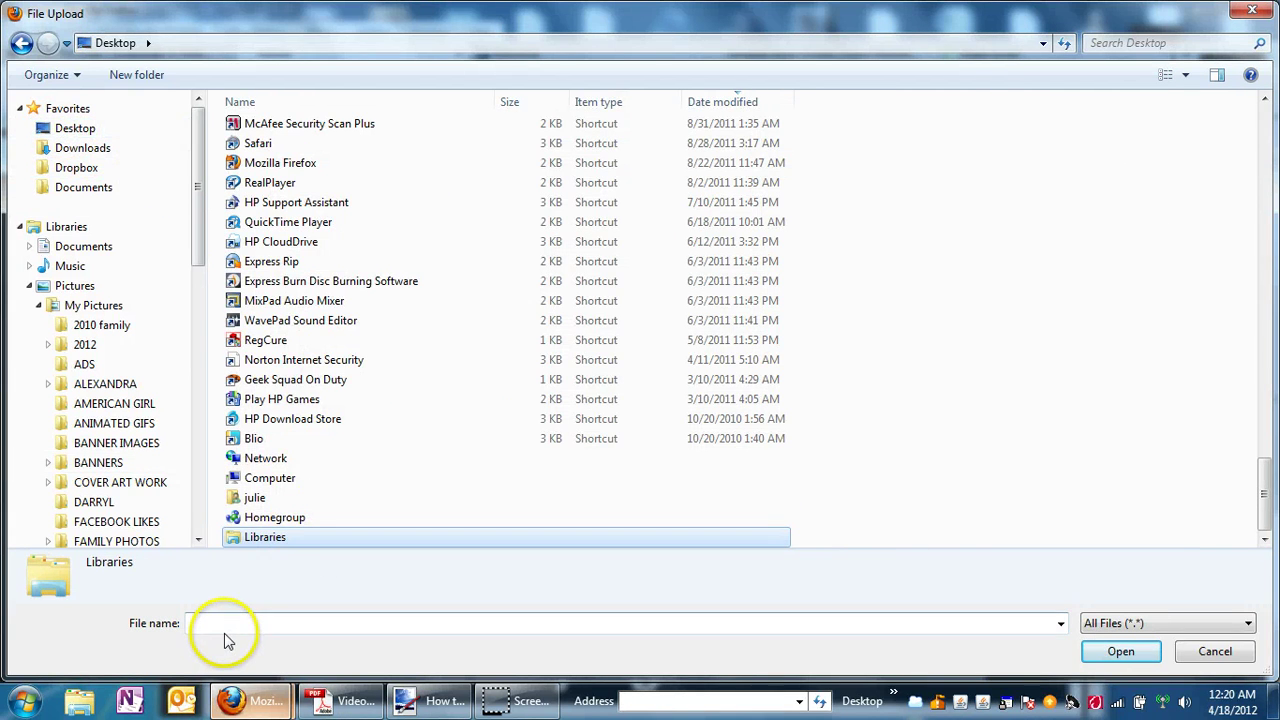
pyautogui.write('how')
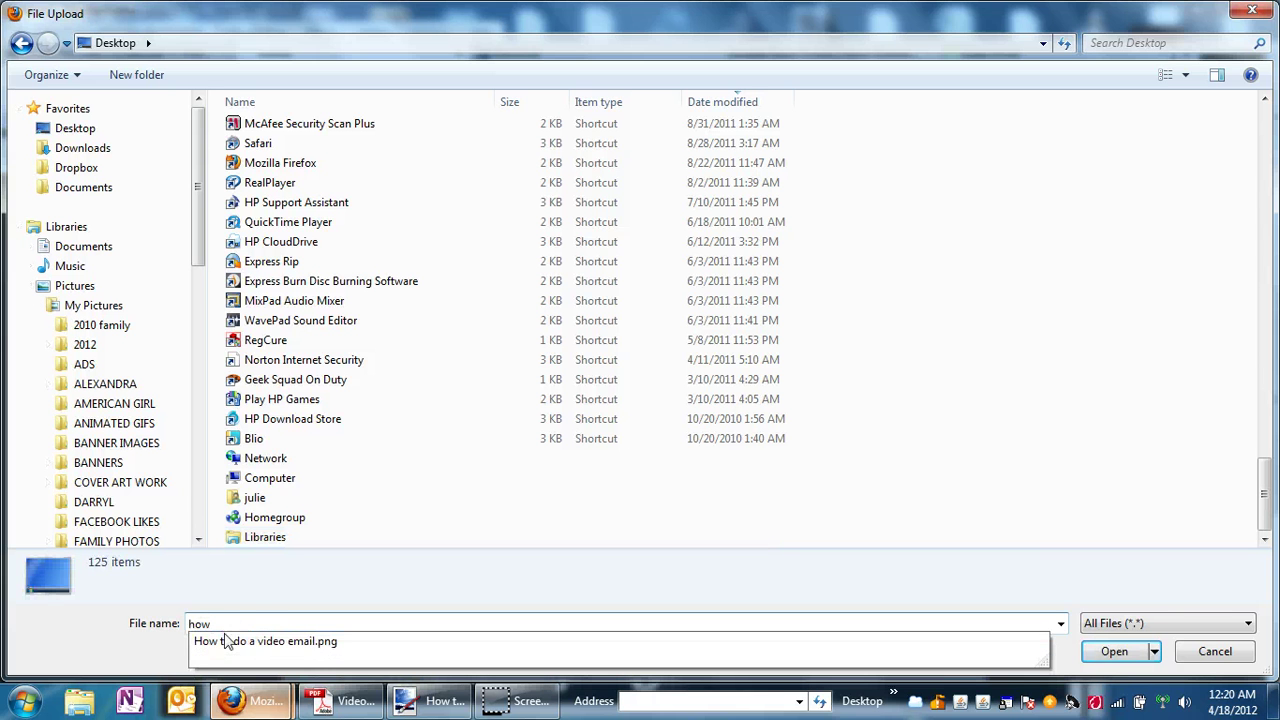
pyautogui.click(226, 640)
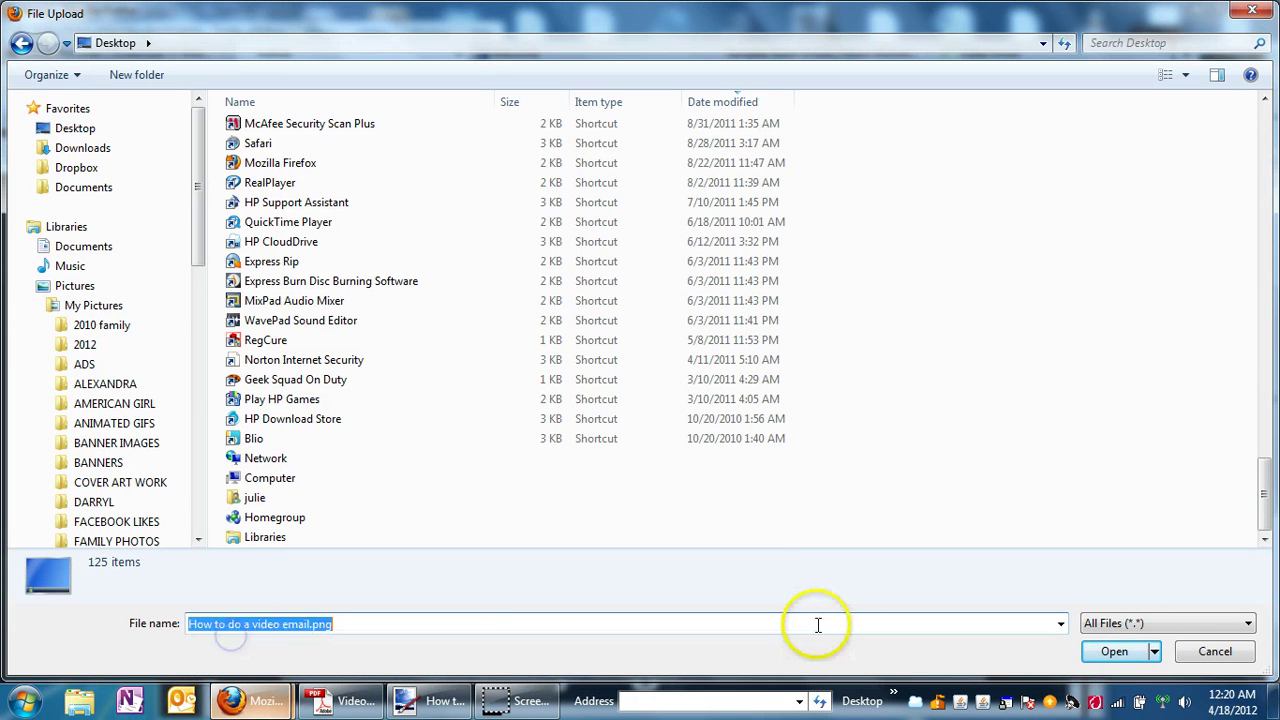
pyautogui.click(1145, 651)
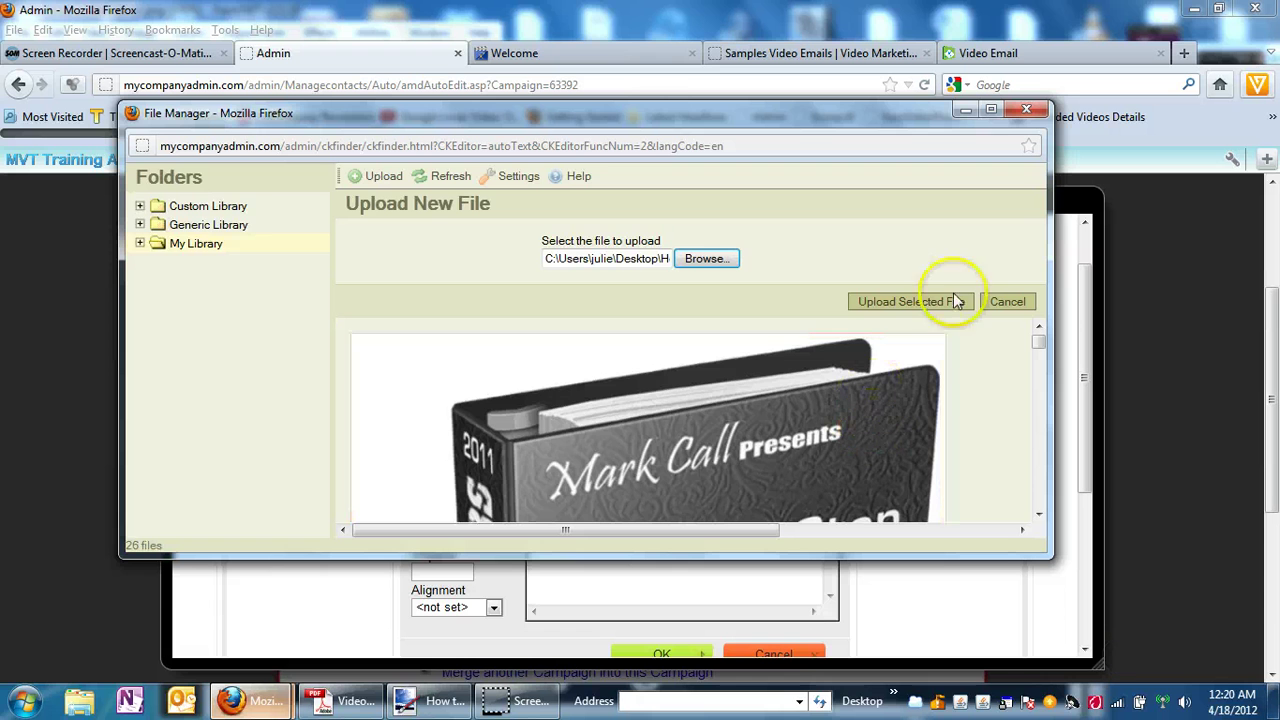
pyautogui.click(880, 313)
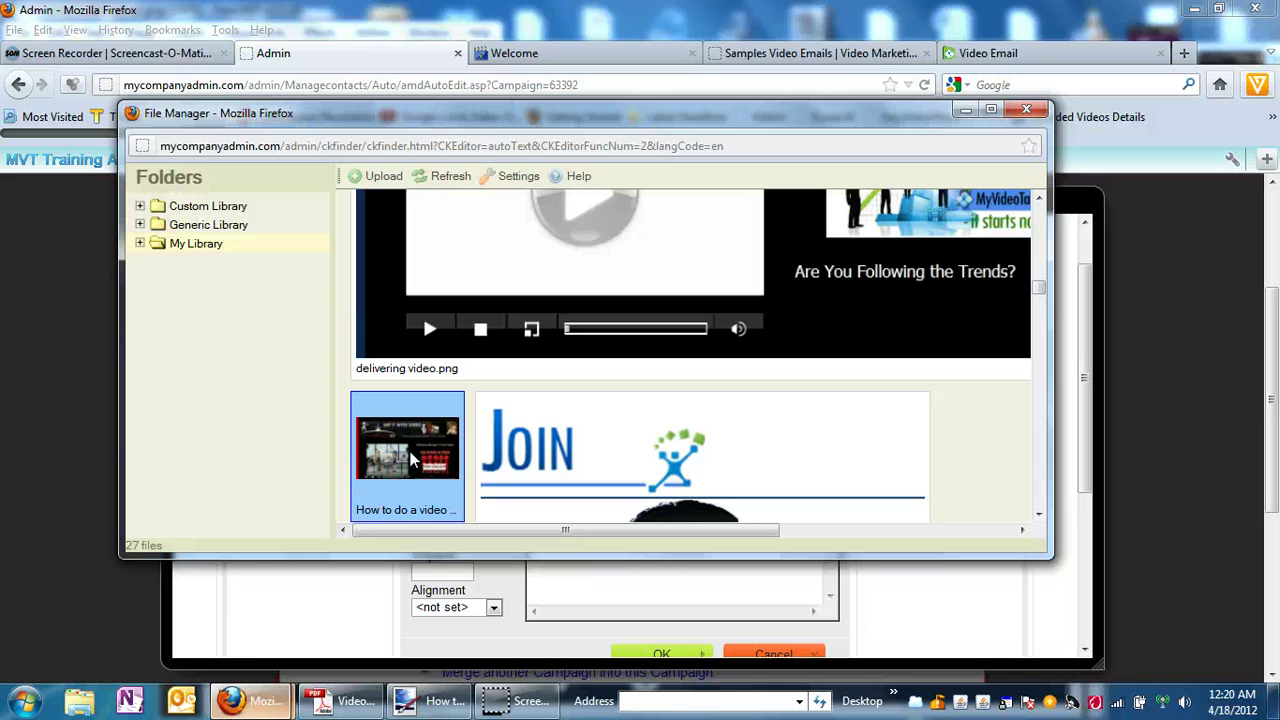
# Insert the uploaded screenshot and set its alternative text to 'Video Email from MyVideoTalk'.
pyautogui.doubleClick(410, 458)
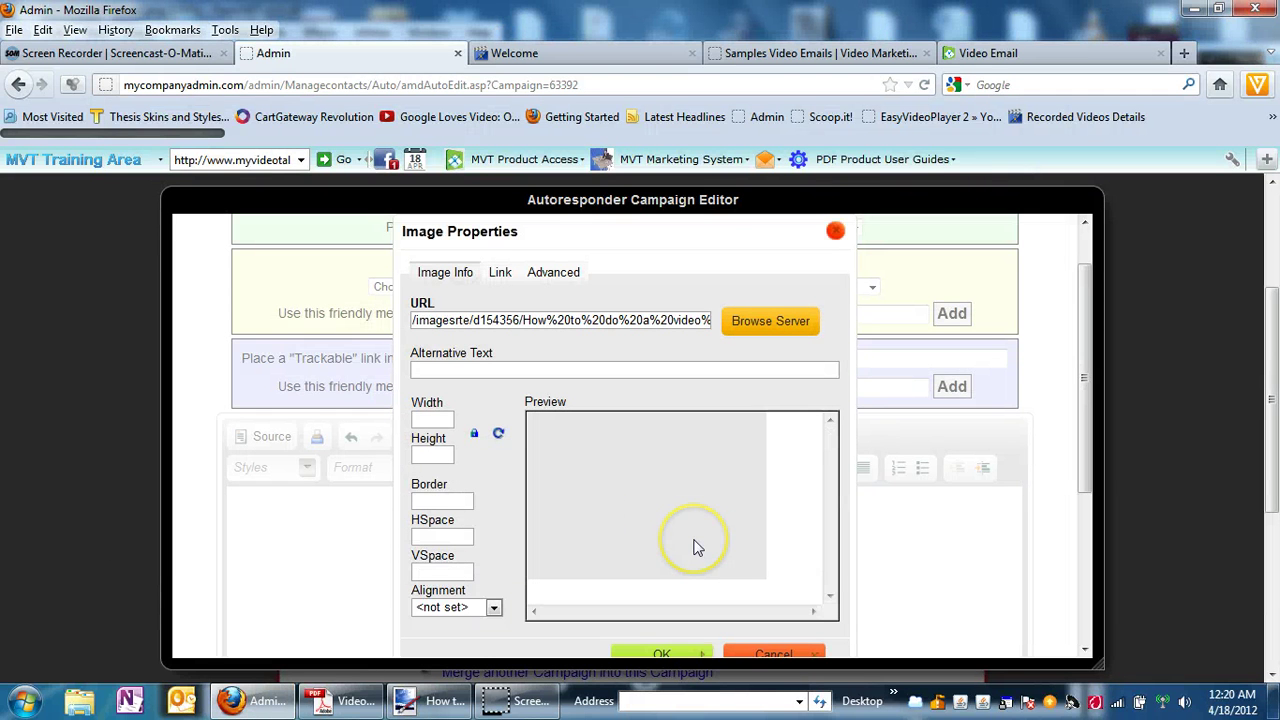
pyautogui.click(445, 372)
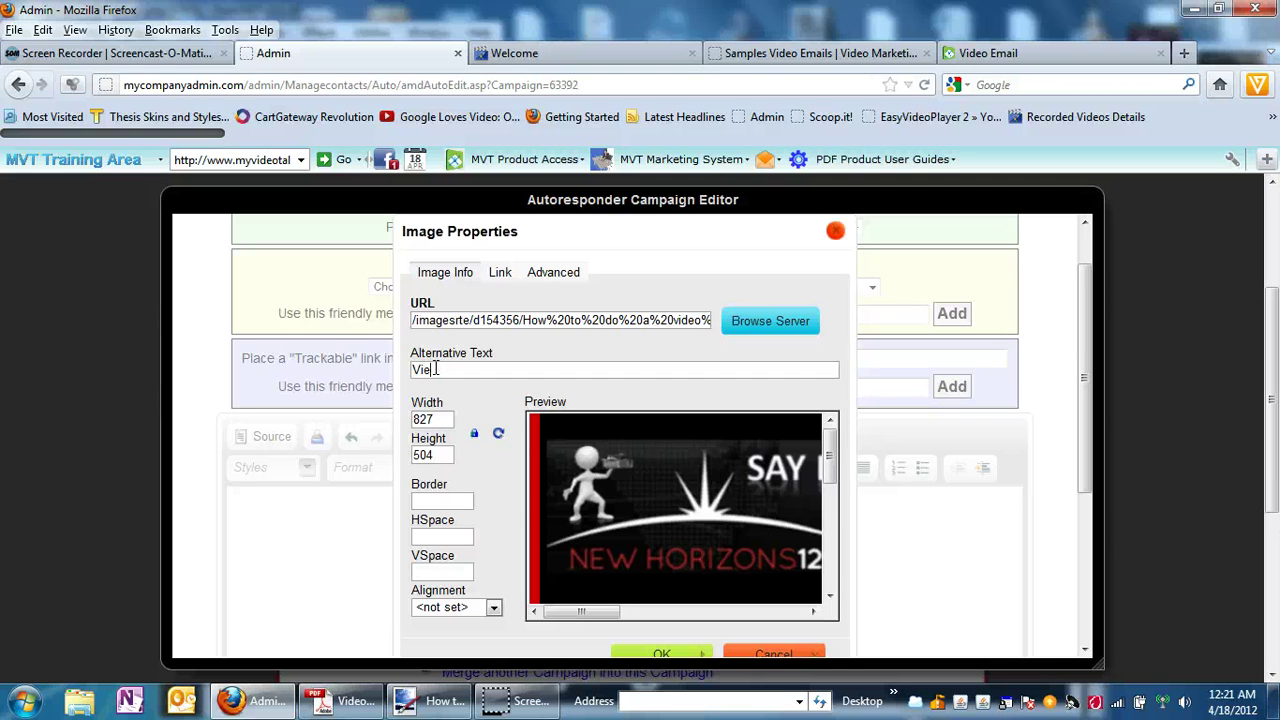
pyautogui.press('BackSpace')
pyautogui.write('deo Email from MyVideoTalk')
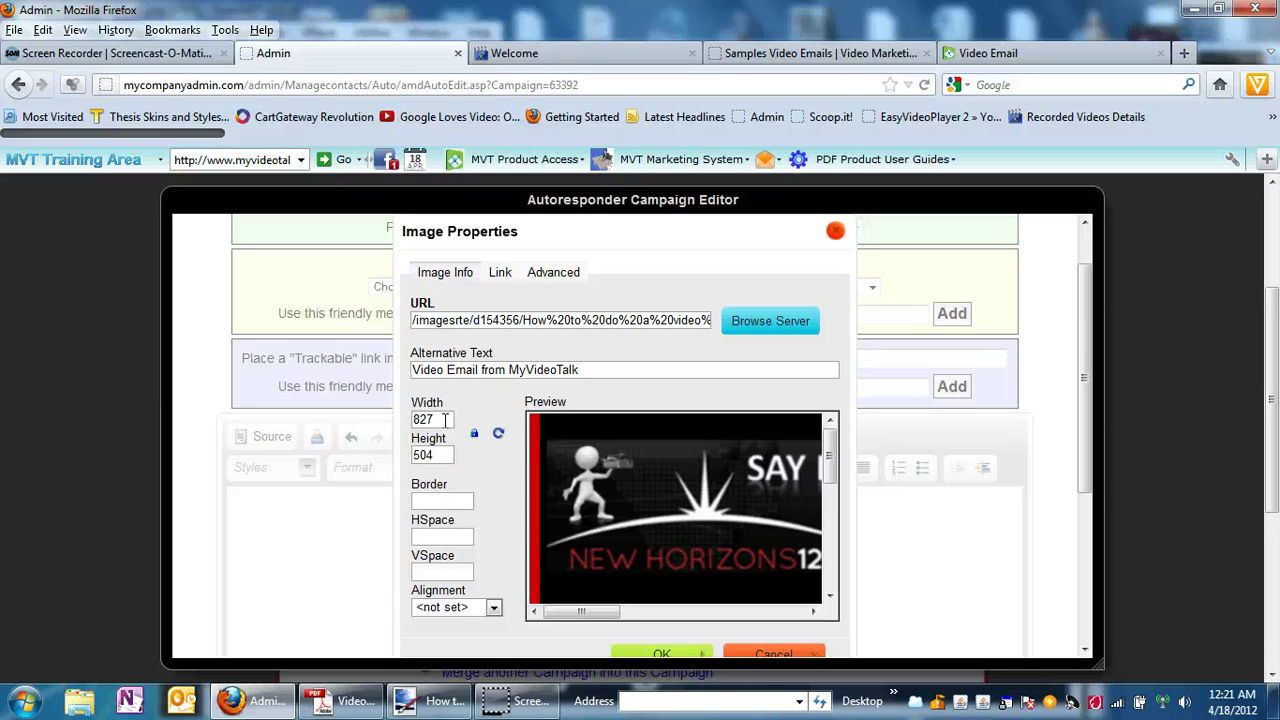
# Resize the image width from 827 to 400, keeping the ratio for 400 x 244.
pyautogui.doubleClick(445, 420)
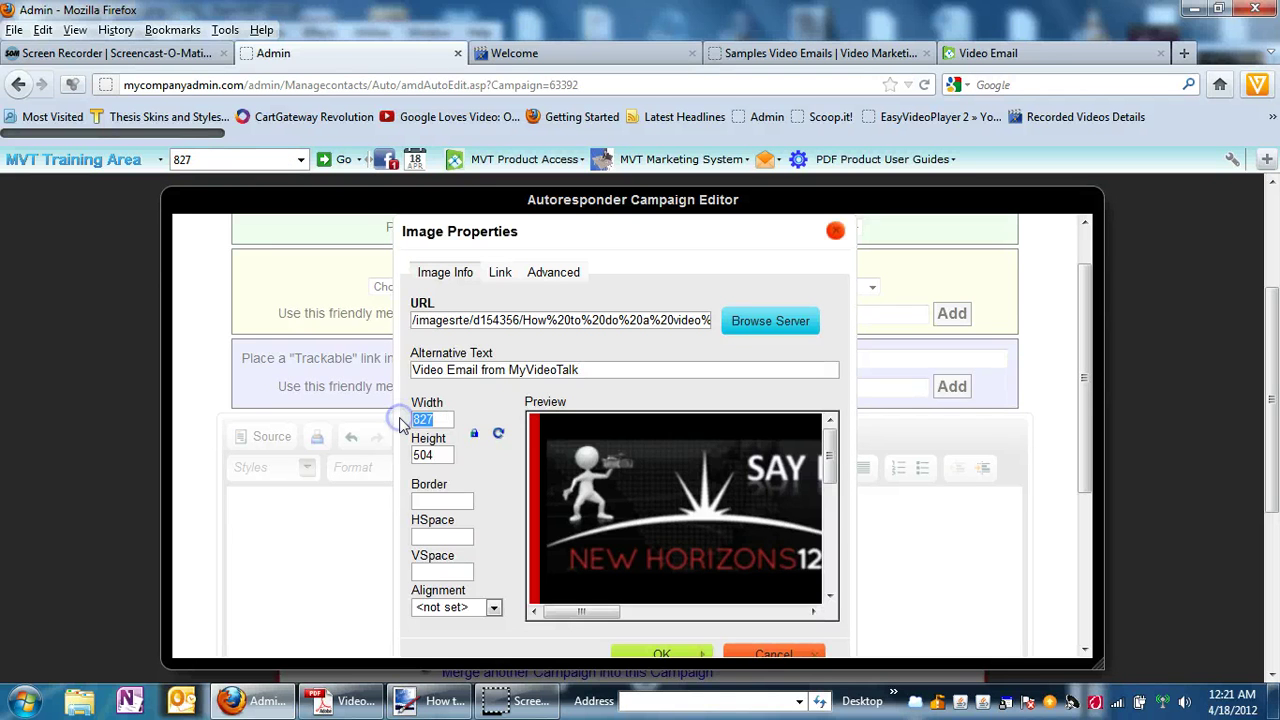
pyautogui.write('400')
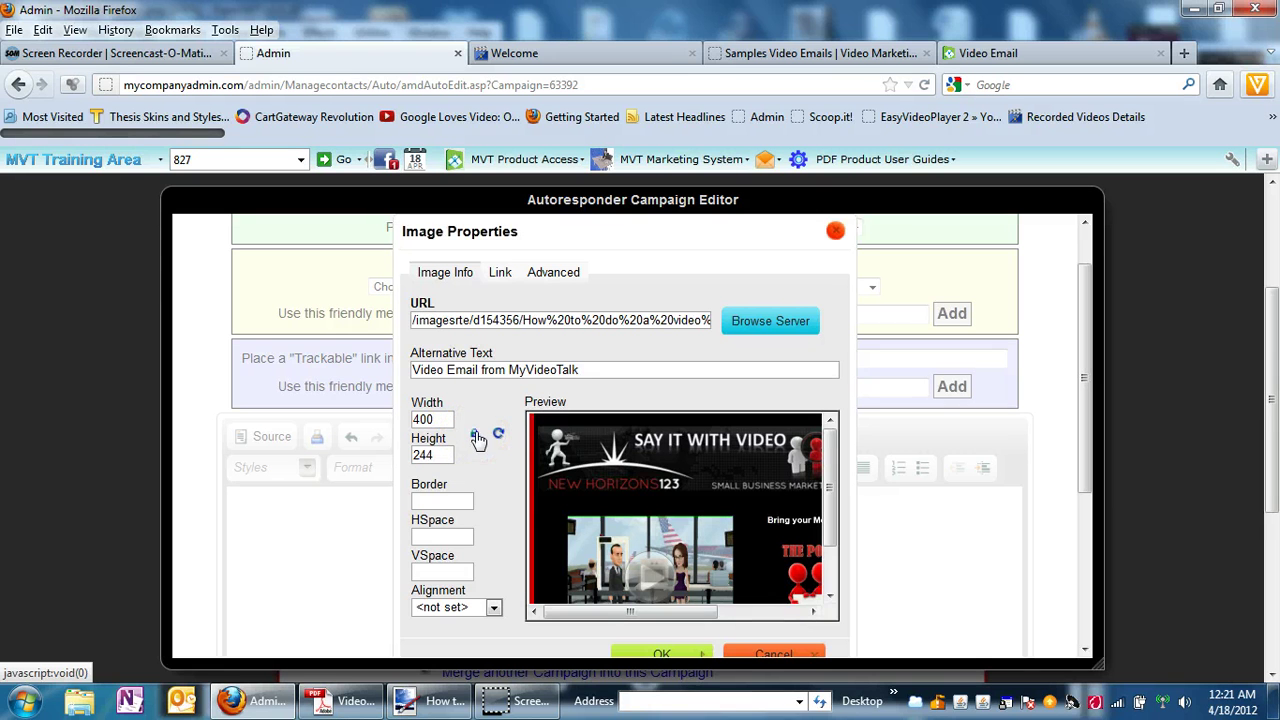
pyautogui.click(476, 438)
pyautogui.click(441, 418)
# Link the image to the copied Video Email page URL with target New Window (_blank).
pyautogui.click(500, 276)
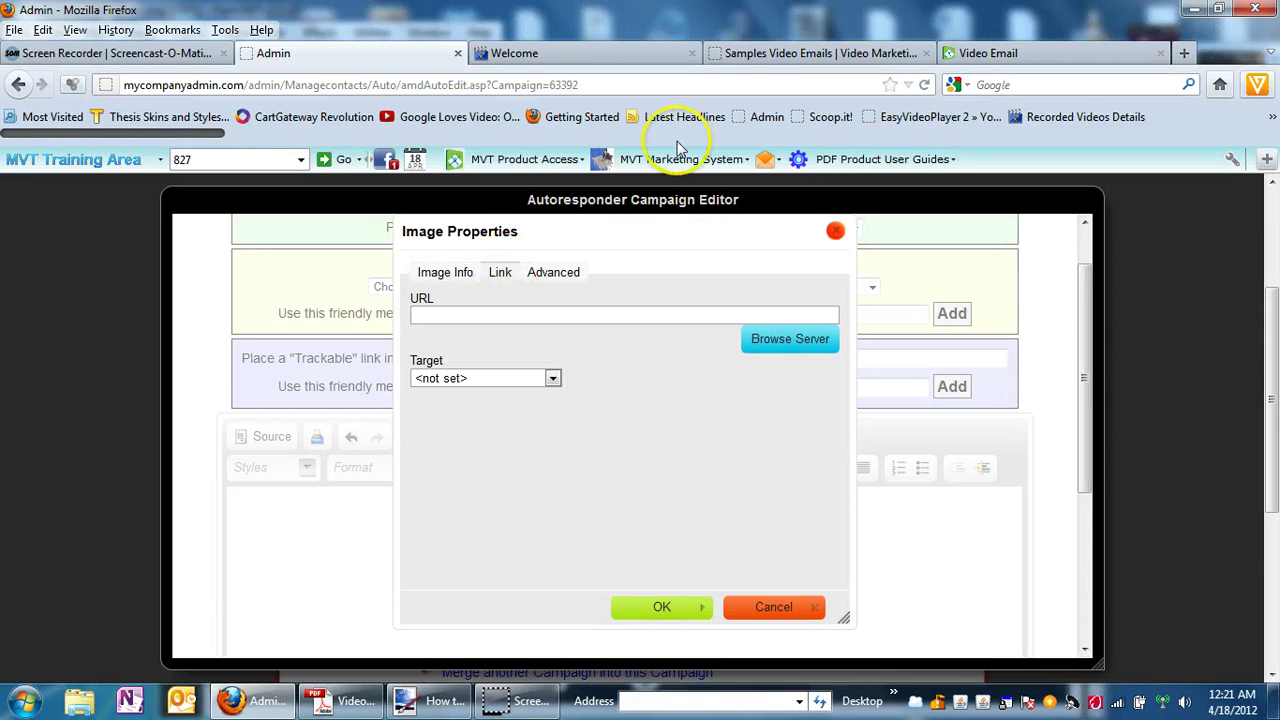
pyautogui.click(986, 56)
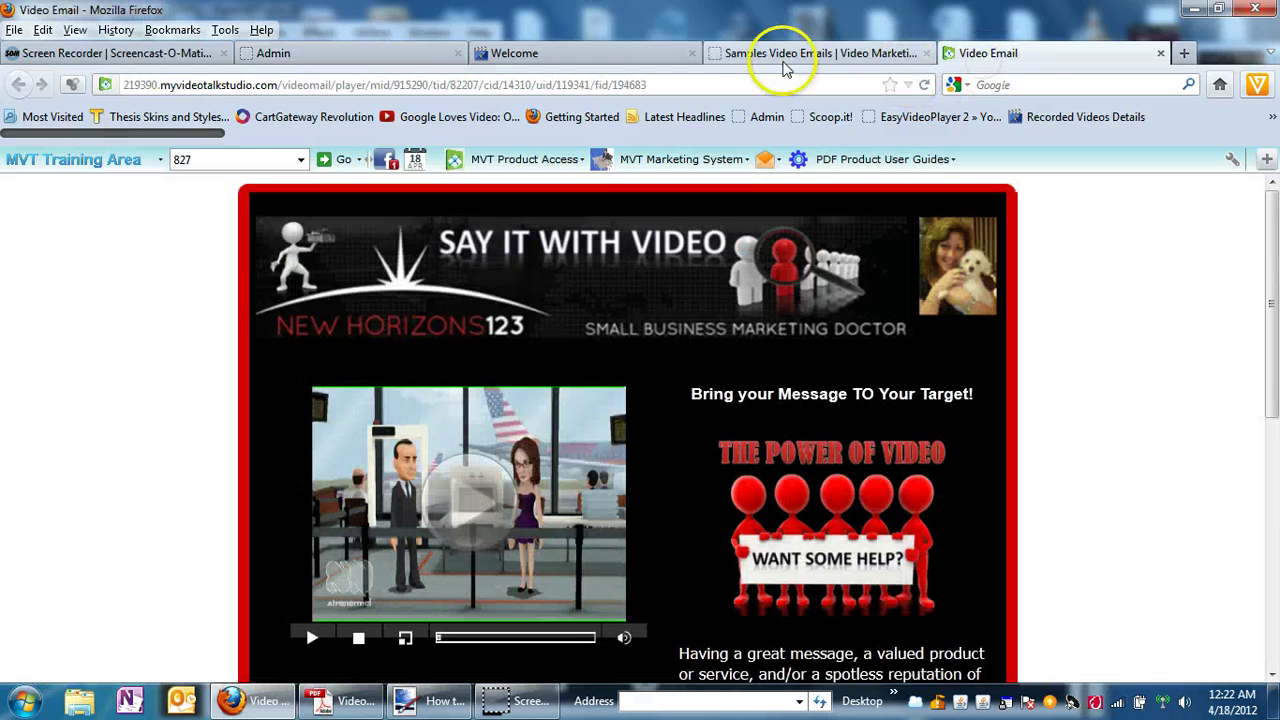
pyautogui.click(698, 88)
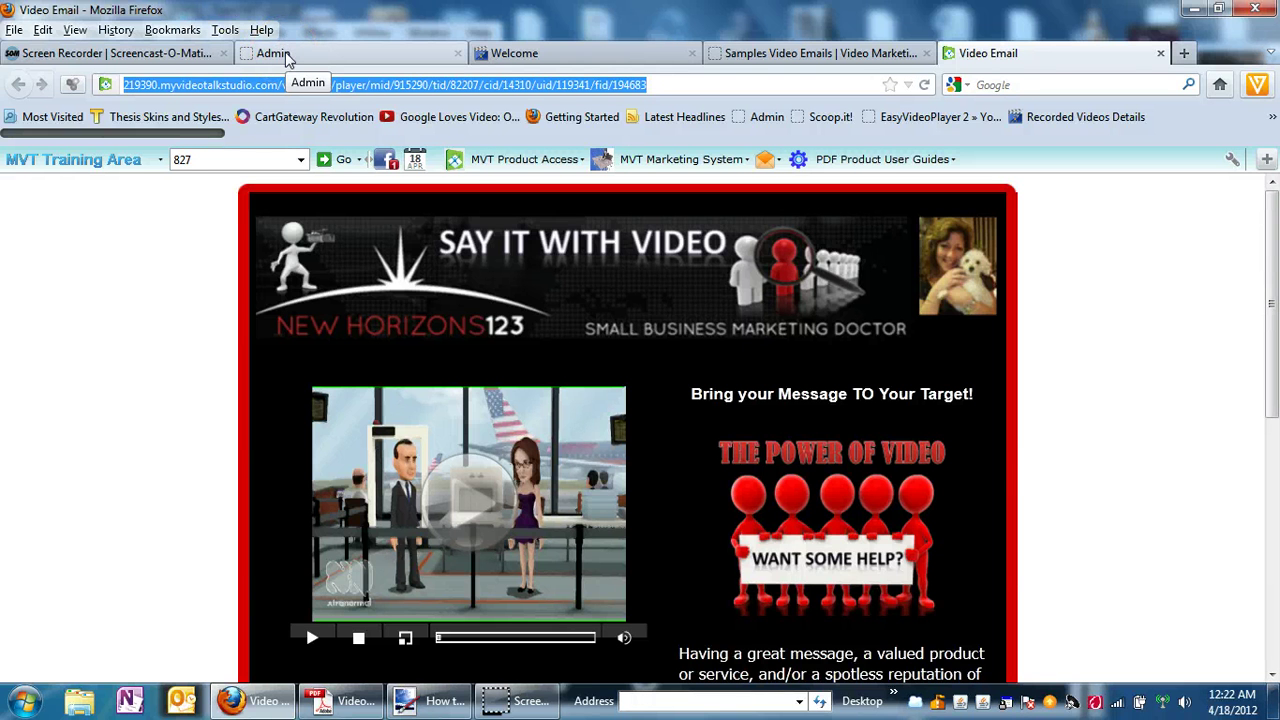
pyautogui.click(286, 55)
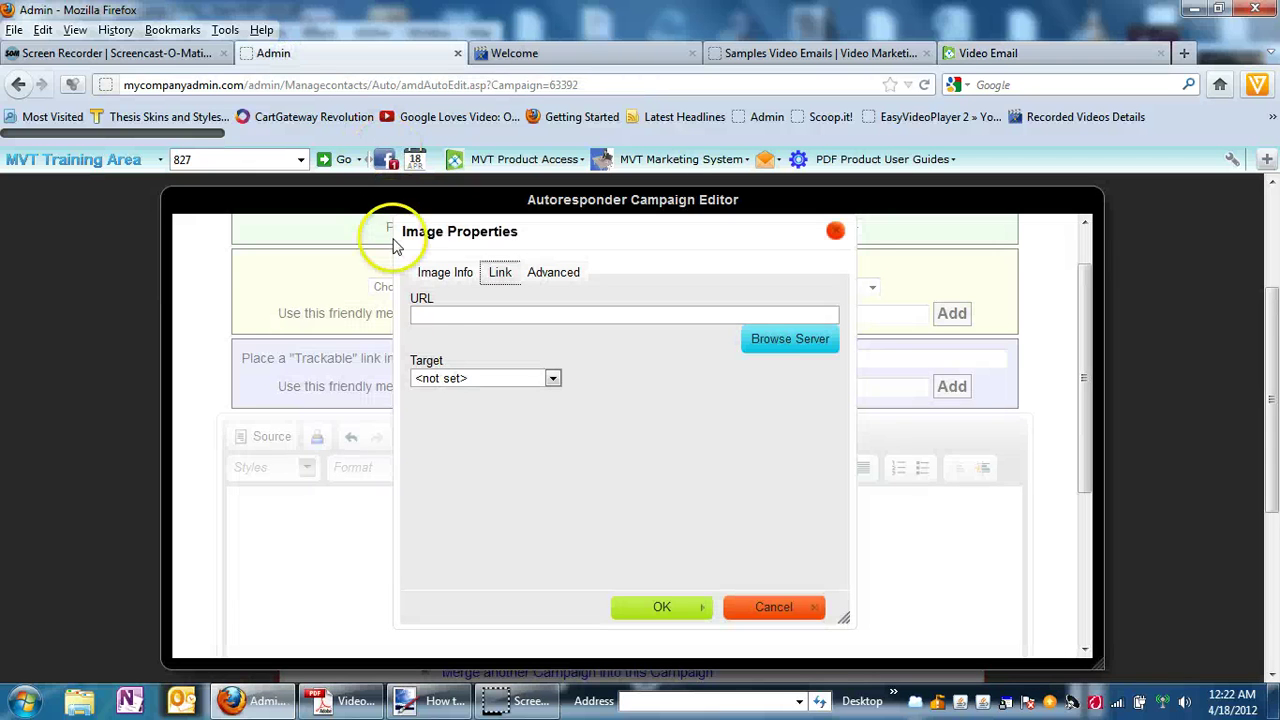
pyautogui.click(428, 315)
pyautogui.hotkey('ctrl', 'v')
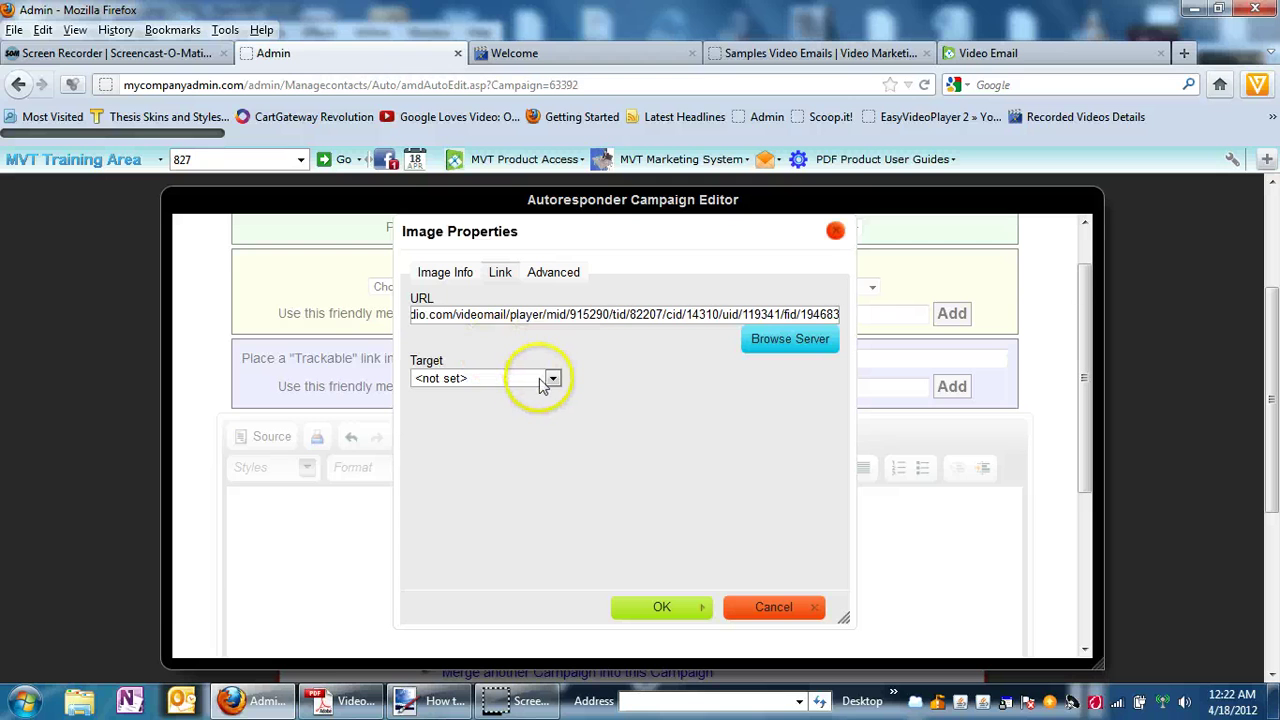
pyautogui.click(553, 379)
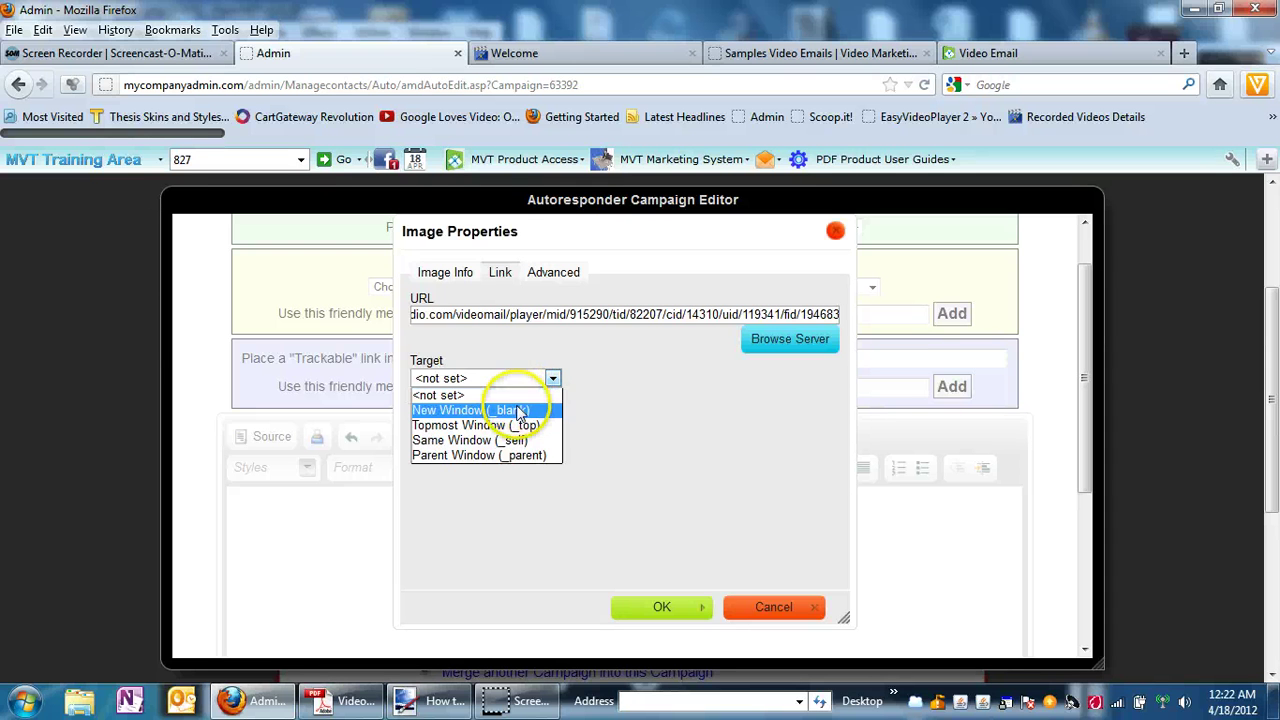
pyautogui.click(519, 411)
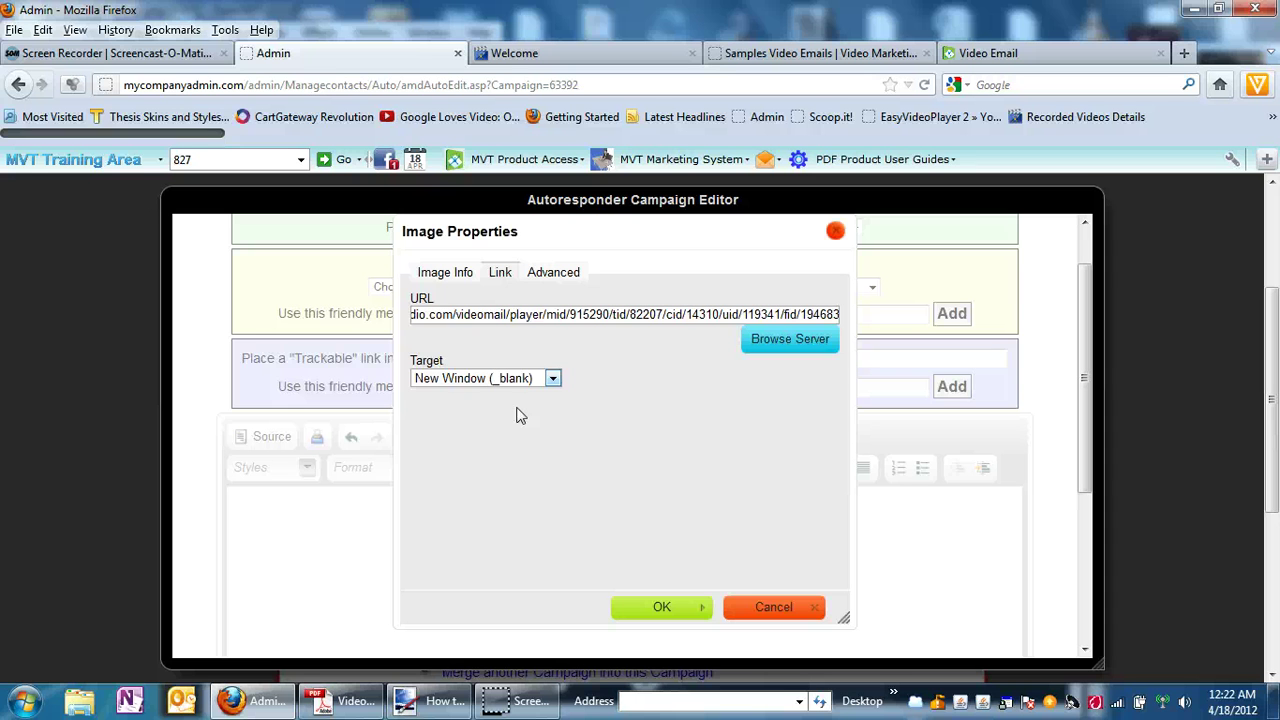
# Insert the image and type the dentist upselling sentence below it, ending 'your dental practice.'.
pyautogui.click(646, 603)
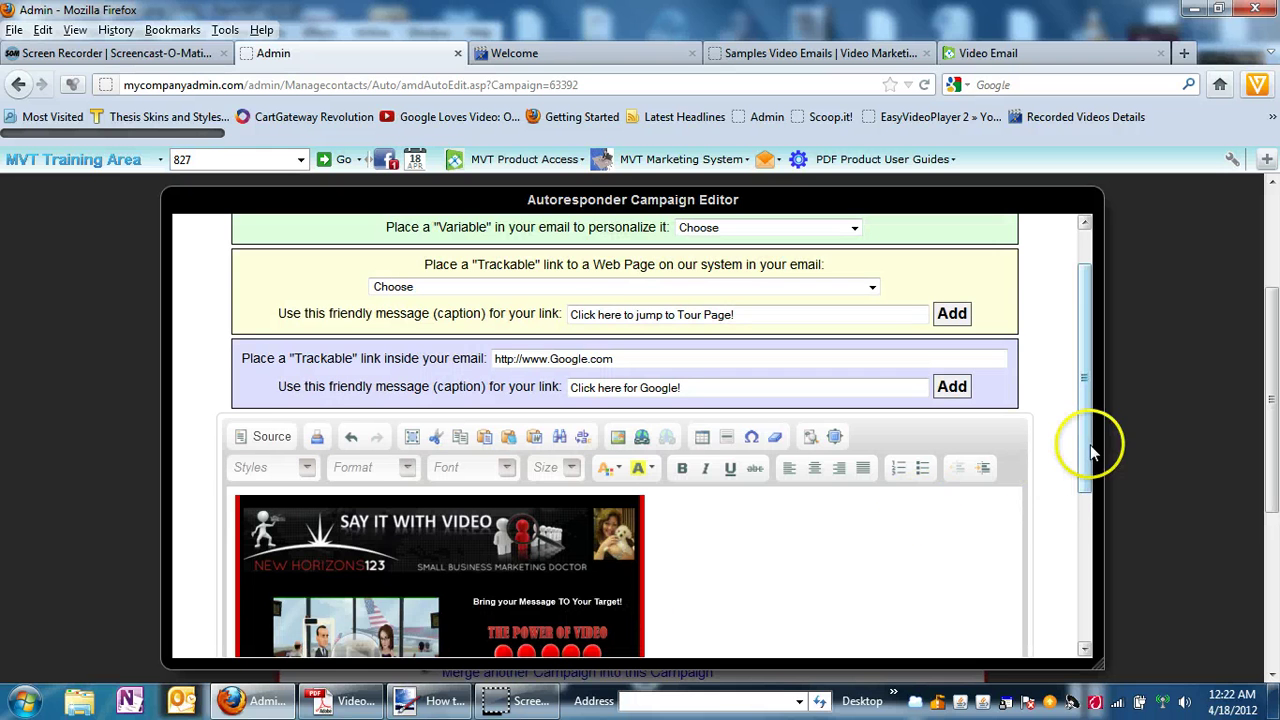
pyautogui.moveTo(1086, 448); pyautogui.dragTo(1085, 483)
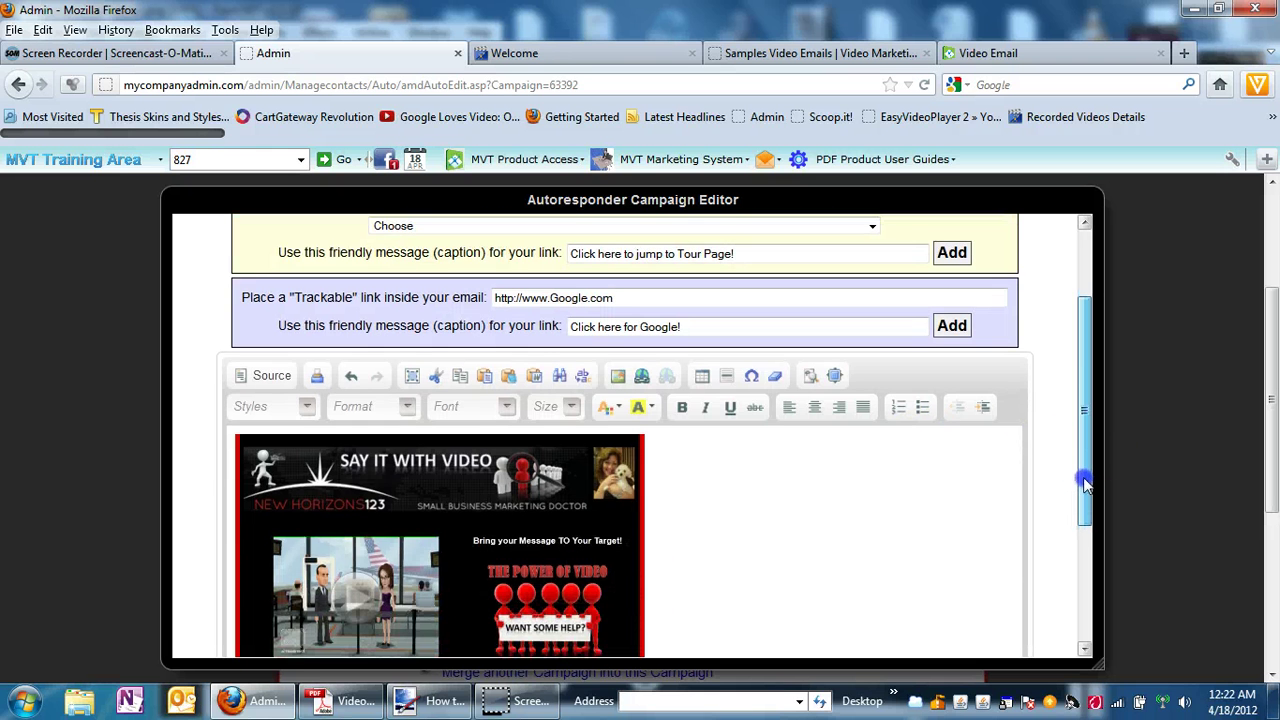
pyautogui.scroll(1, 1086, 484)
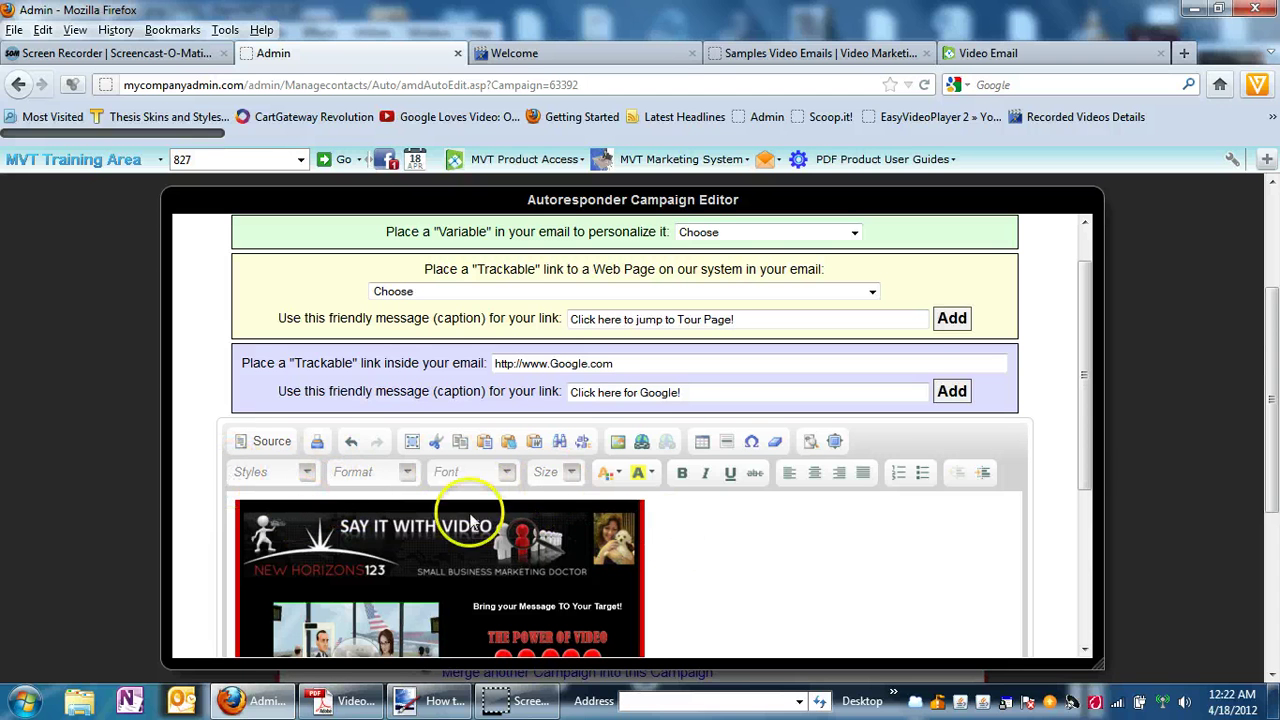
pyautogui.moveTo(1083, 460); pyautogui.dragTo(1075, 545)
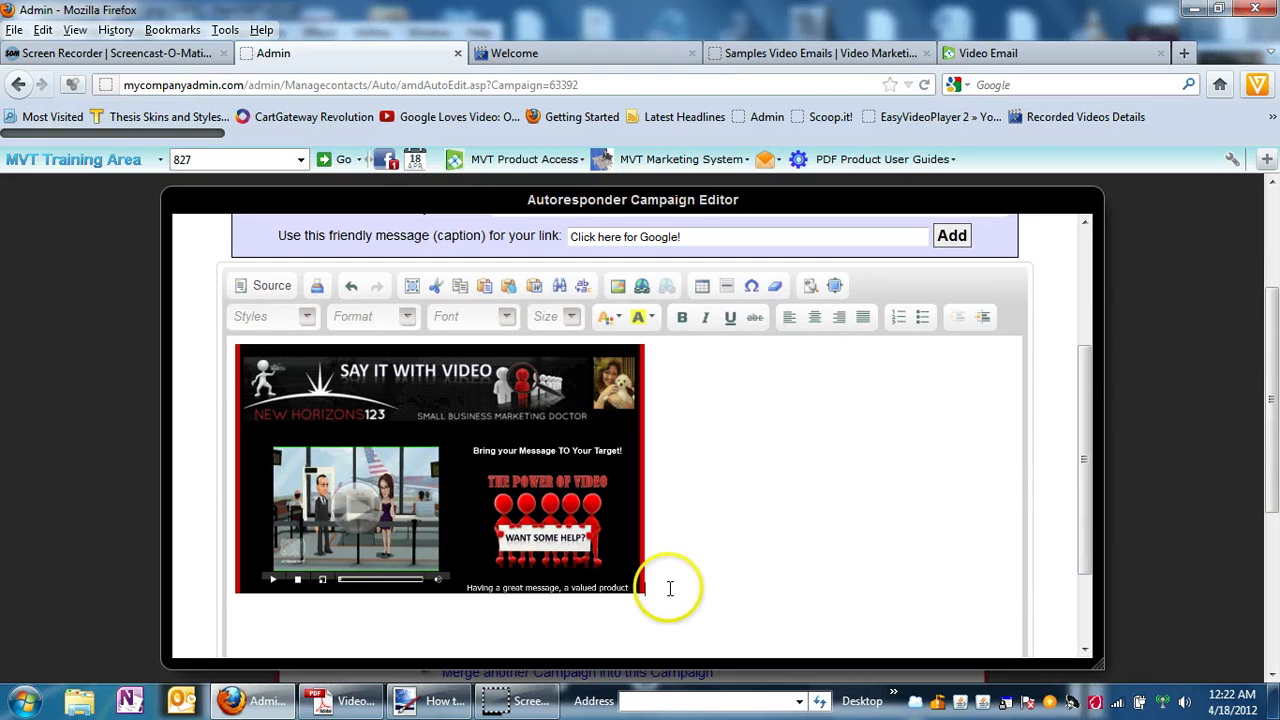
pyautogui.press('Return')
pyautogui.write('If you are de')
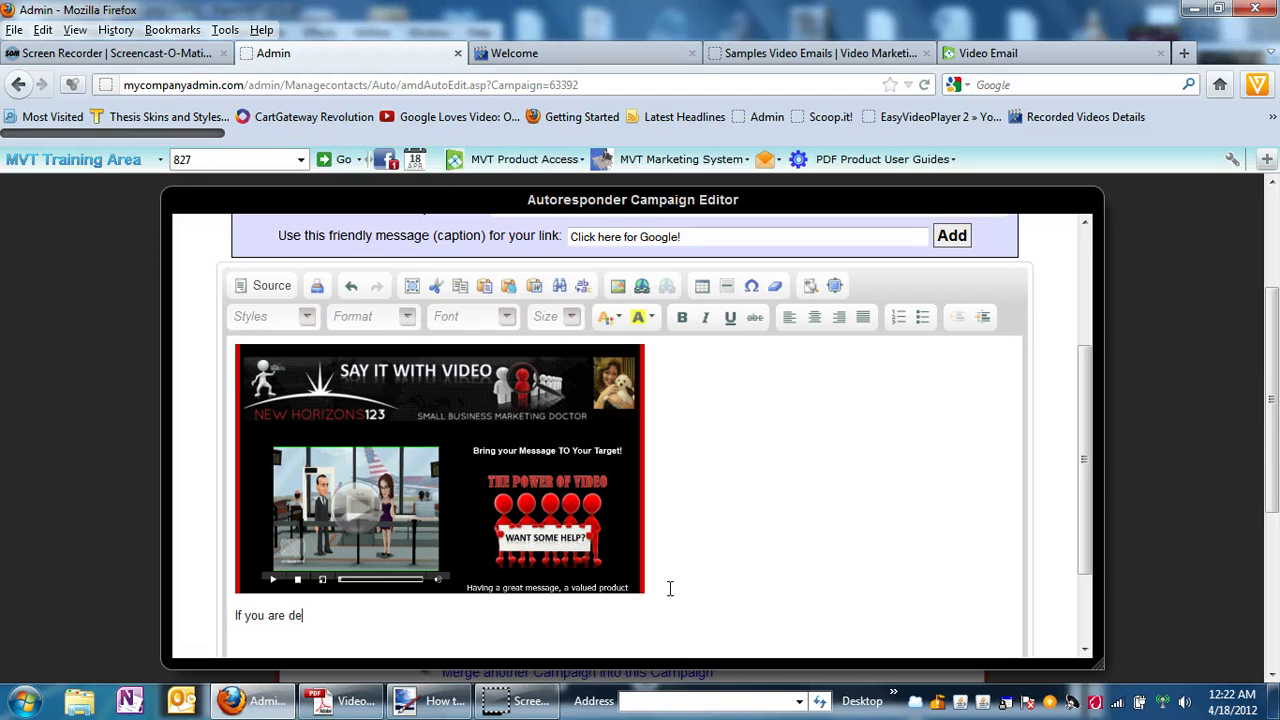
pyautogui.write('ntist, you might be interested in ')
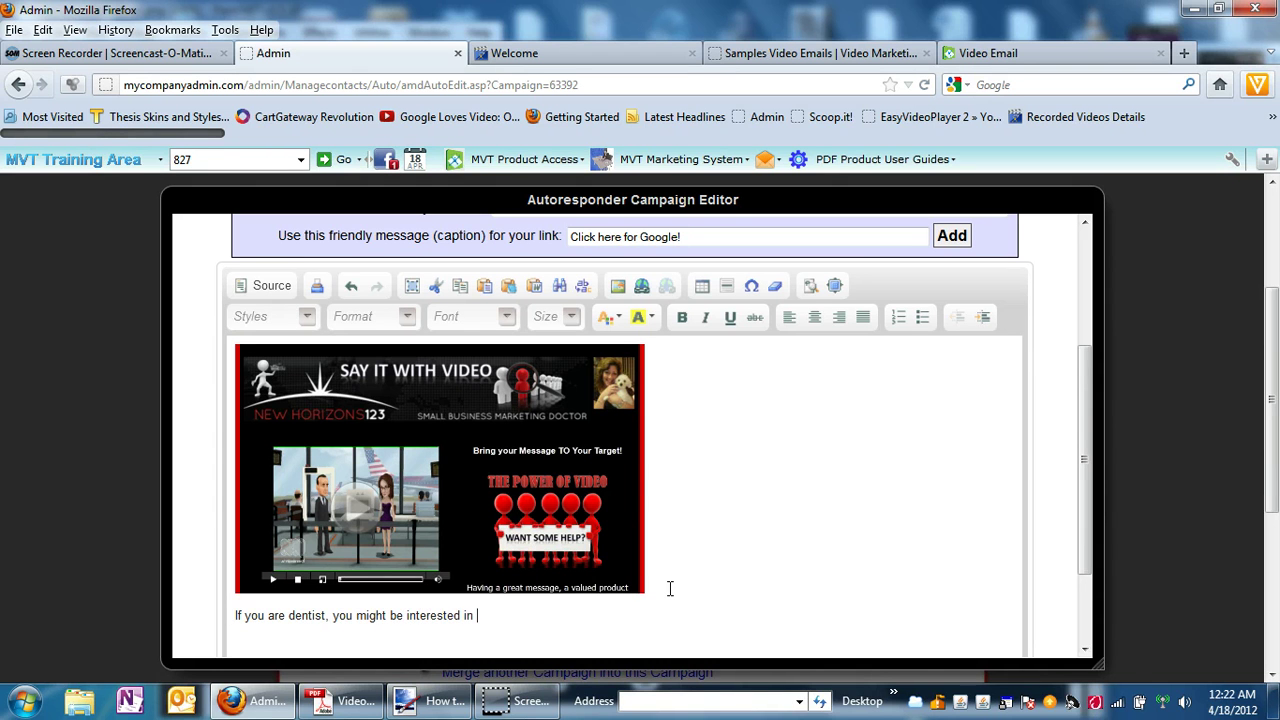
pyautogui.write('vide')
pyautogui.press('BackSpace')
pyautogui.press('BackSpace')
pyautogui.write('ewing this video email to see ')
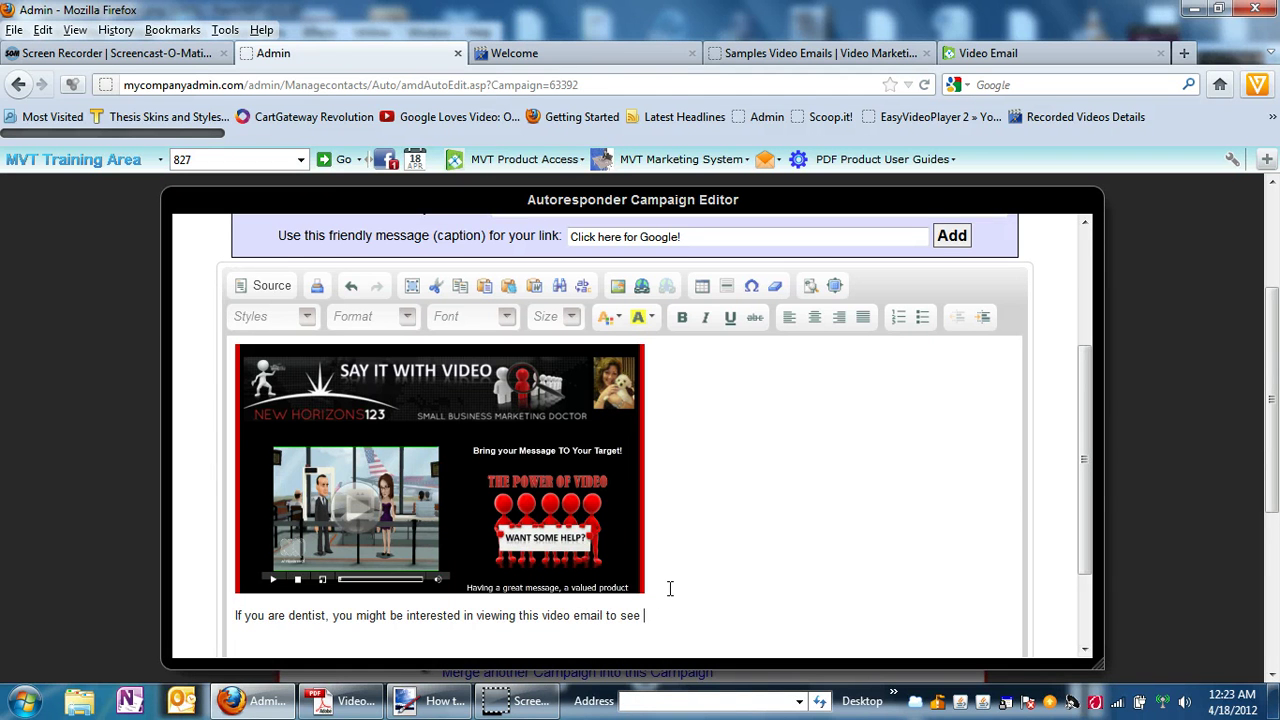
pyautogui.write('hos upselling can help y')
pyautogui.press('BackSpace')
pyautogui.press('BackSpace')
pyautogui.press('BackSpace')
pyautogui.press('BackSpace')
pyautogui.write('lop you in ou')
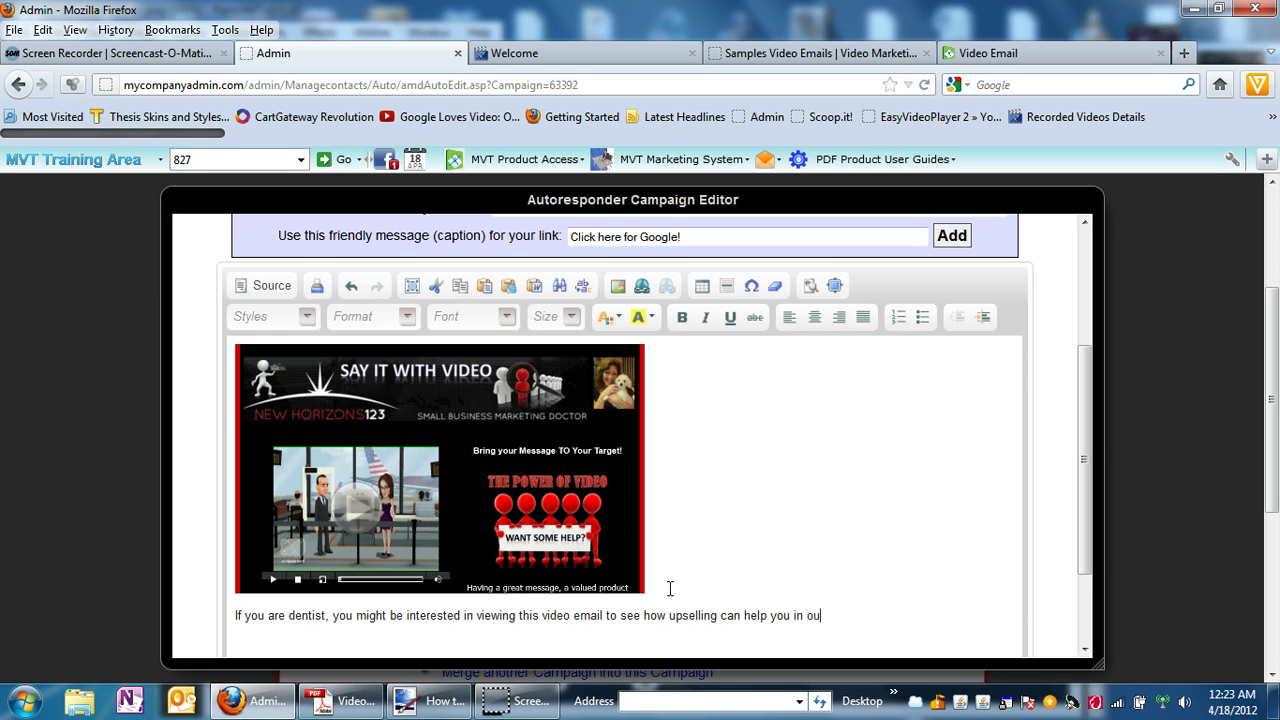
pyautogui.press('BackSpace')
pyautogui.press('BackSpace')
pyautogui.write('your dental practice.')
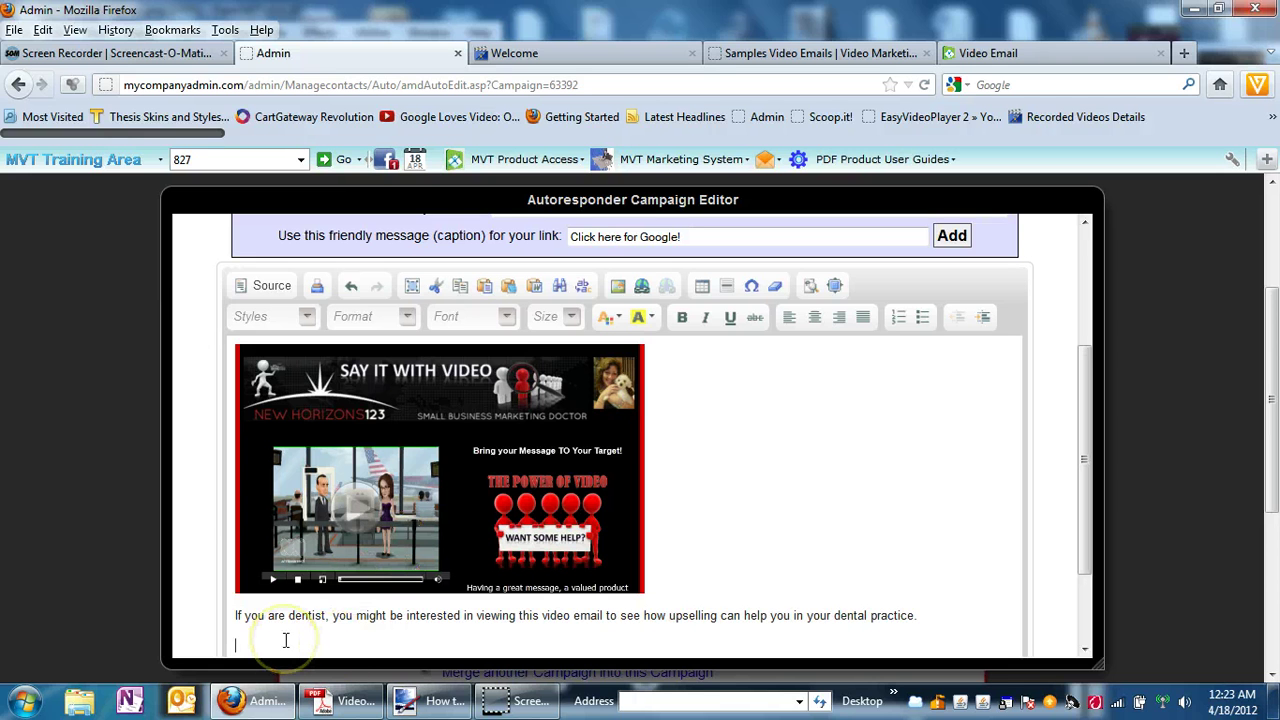
# Add 'Thanks so much for your time.' and a signature with the sender's name and e-mail.
pyautogui.write('Tablet')
pyautogui.press('BackSpace')
pyautogui.press('BackSpace')
pyautogui.press('BackSpace')
pyautogui.press('BackSpace')
pyautogui.press('BackSpace')
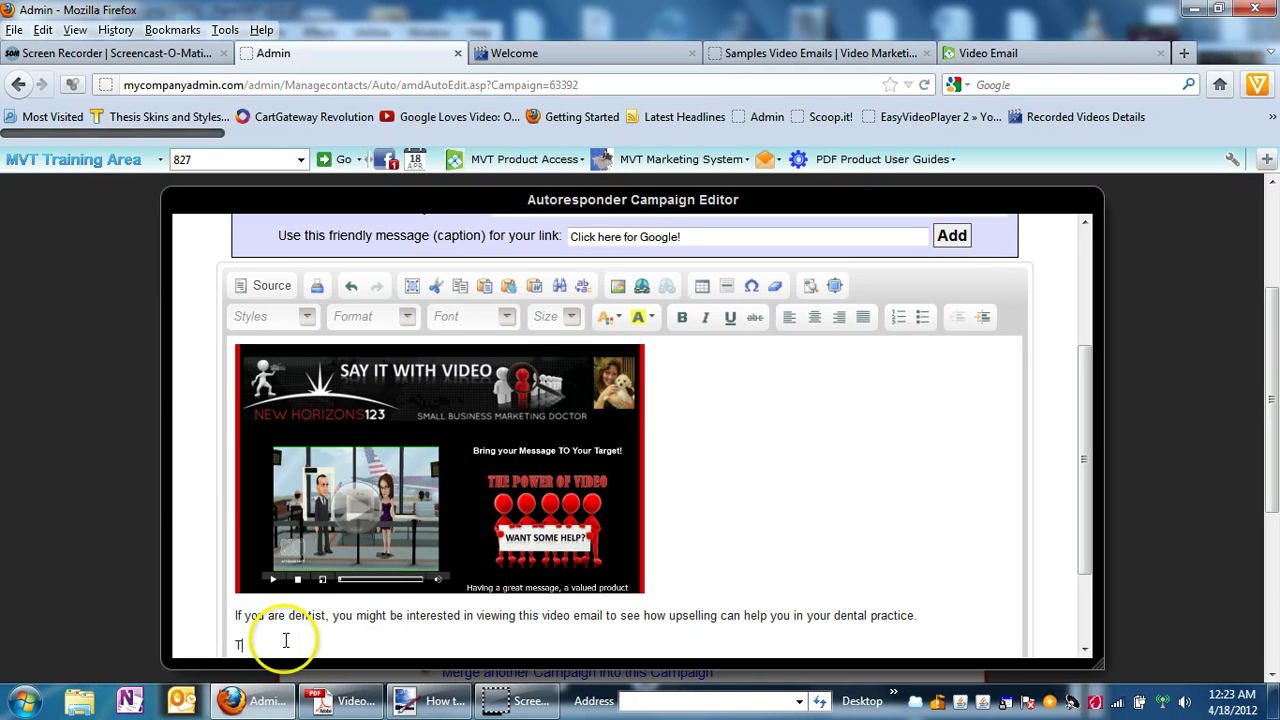
pyautogui.write('hanks so much for your tim')
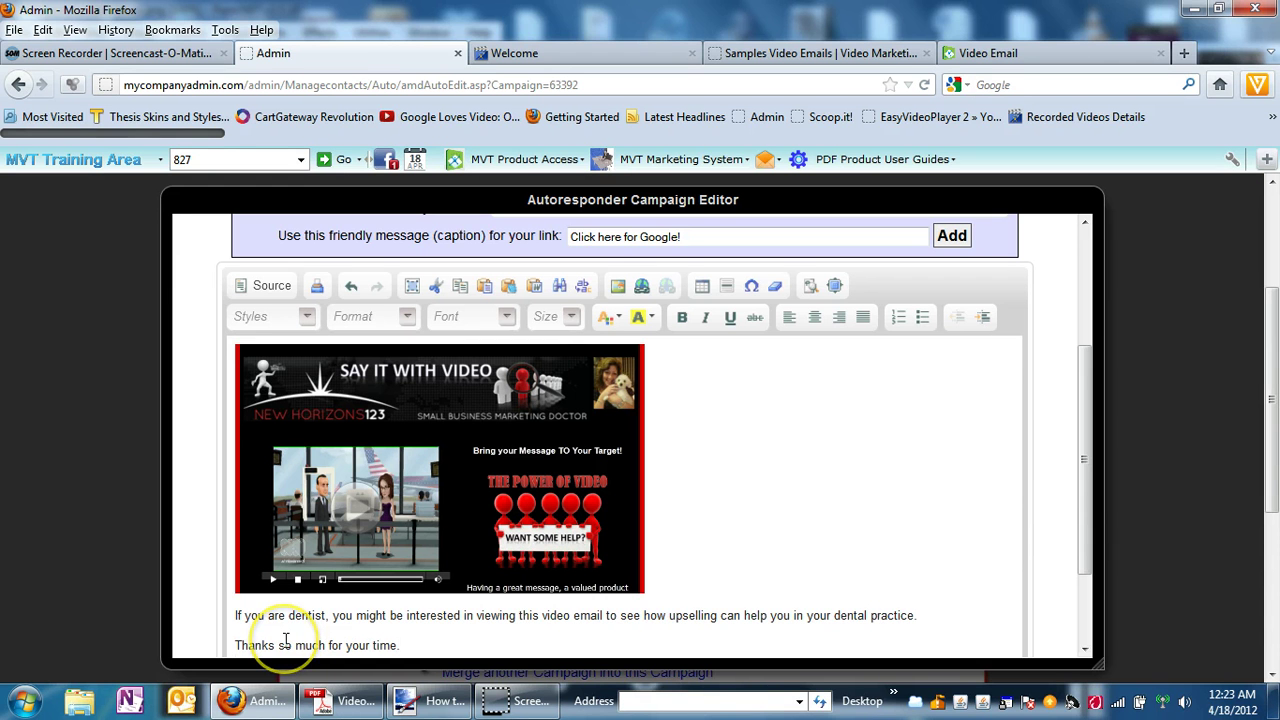
pyautogui.write('e.')
pyautogui.click(408, 645)
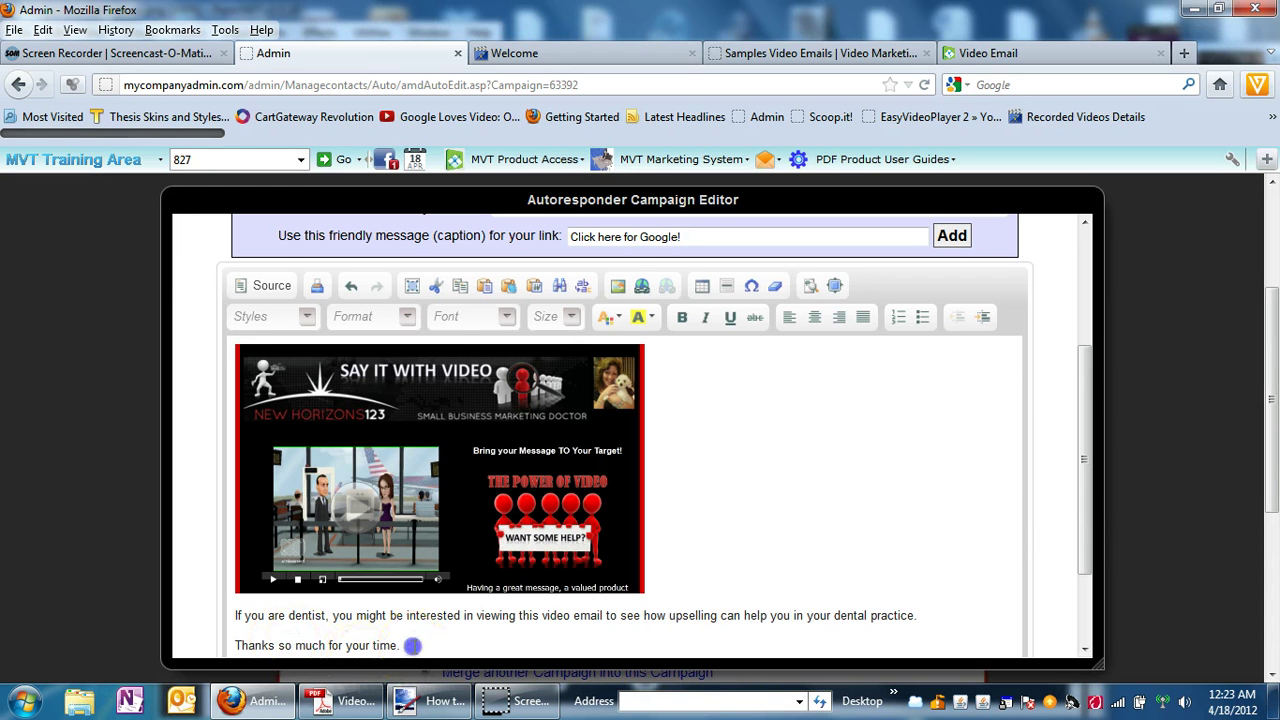
pyautogui.press('Return')
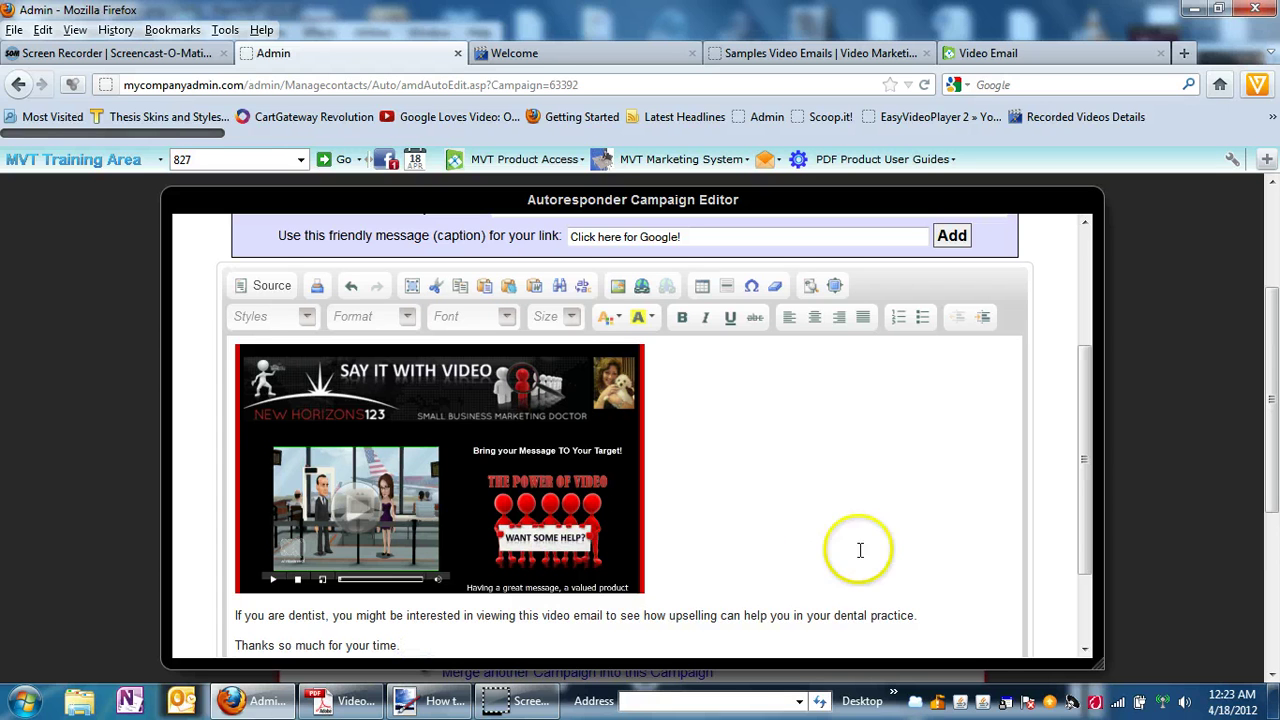
pyautogui.moveTo(1094, 514); pyautogui.dragTo(1090, 542)
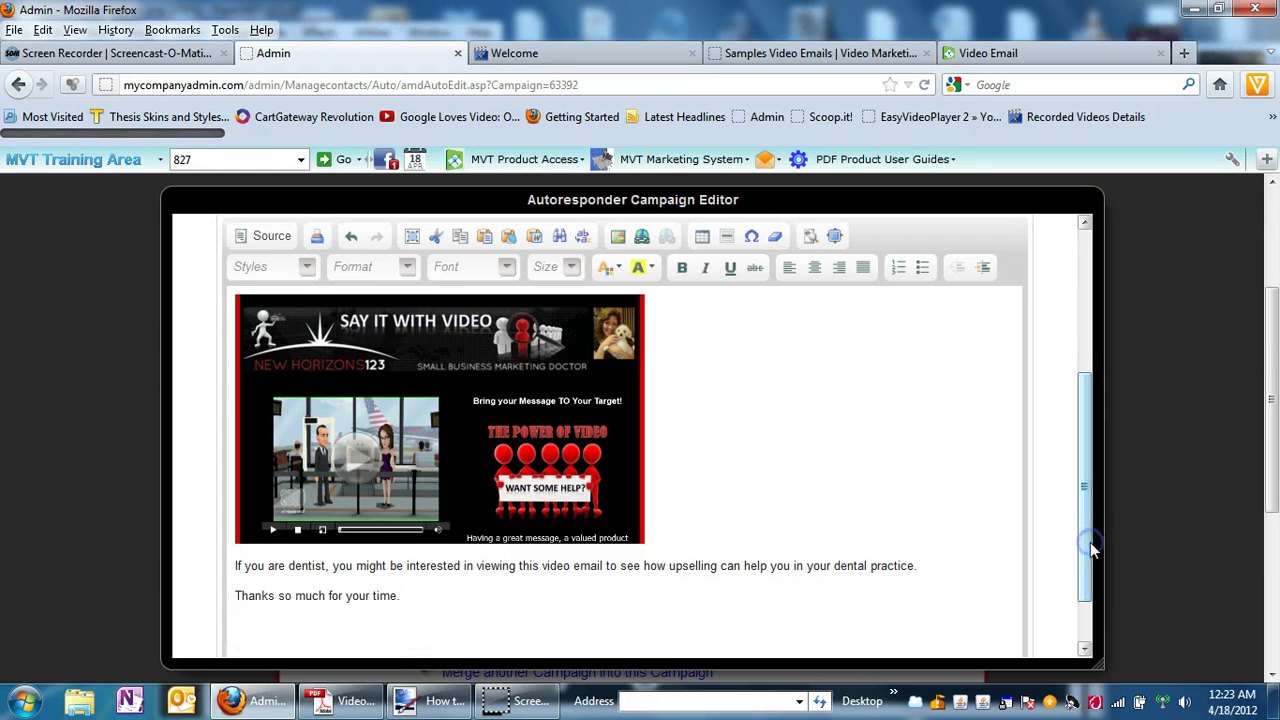
pyautogui.click(815, 531)
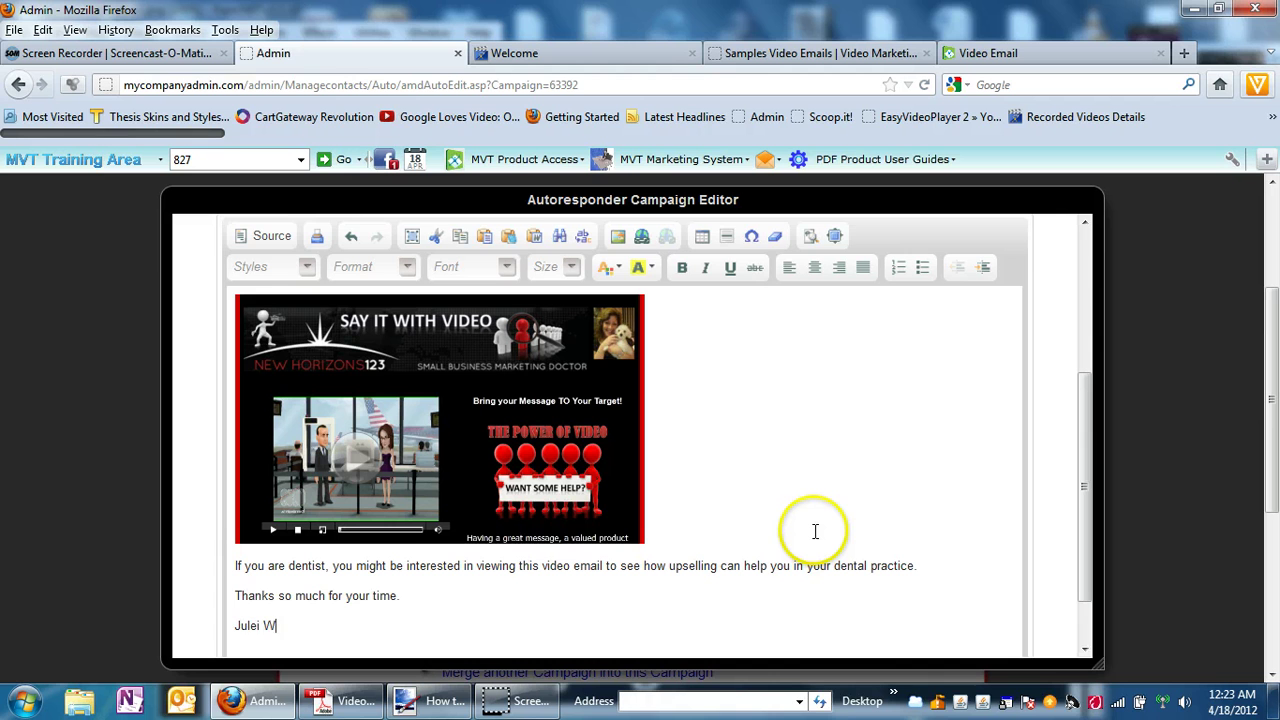
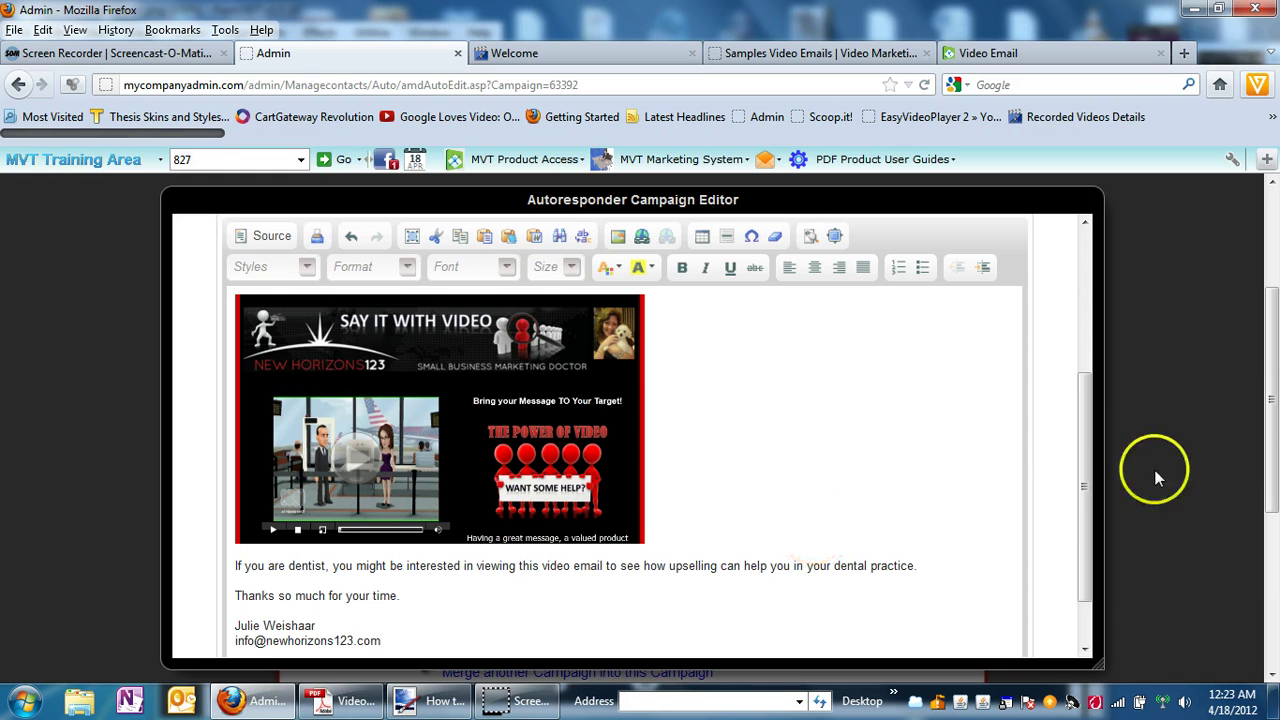
# Scroll through the email body to review the finished message.
pyautogui.moveTo(1088, 525); pyautogui.dragTo(1083, 410)
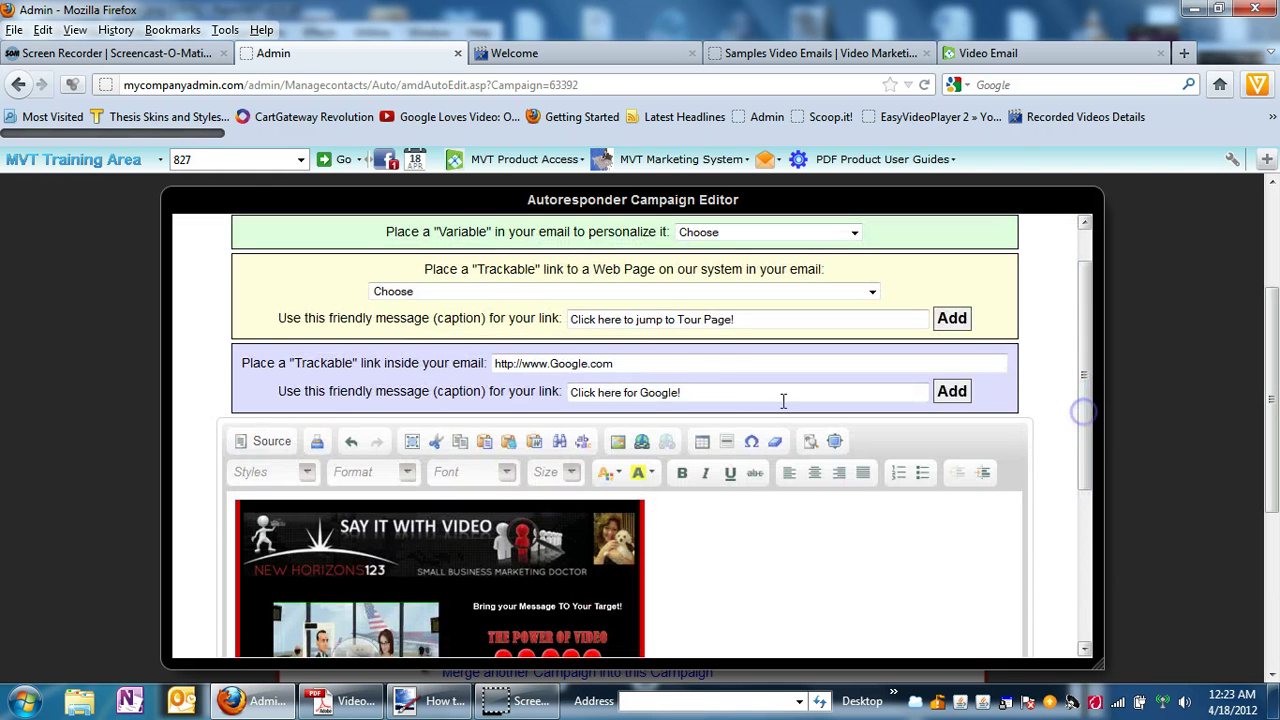
pyautogui.click(229, 495)
pyautogui.scroll(-5, 229, 495)
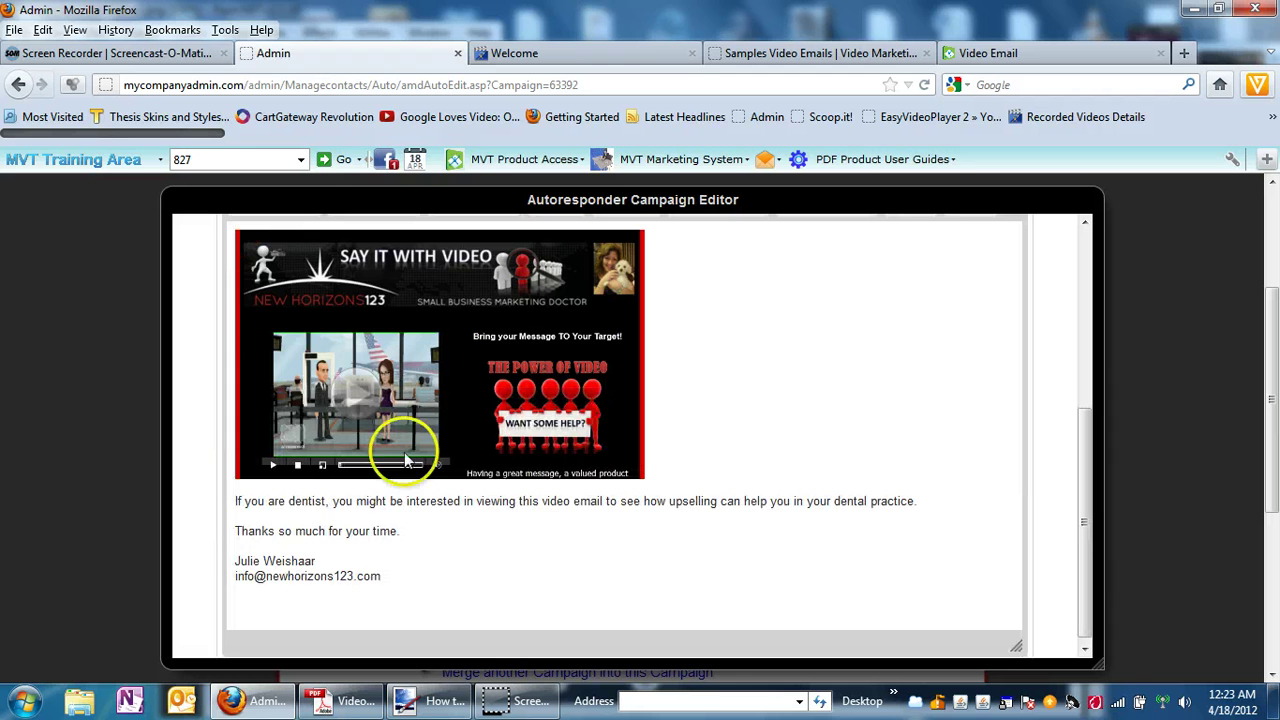
pyautogui.moveTo(1080, 580); pyautogui.dragTo(1080, 480)
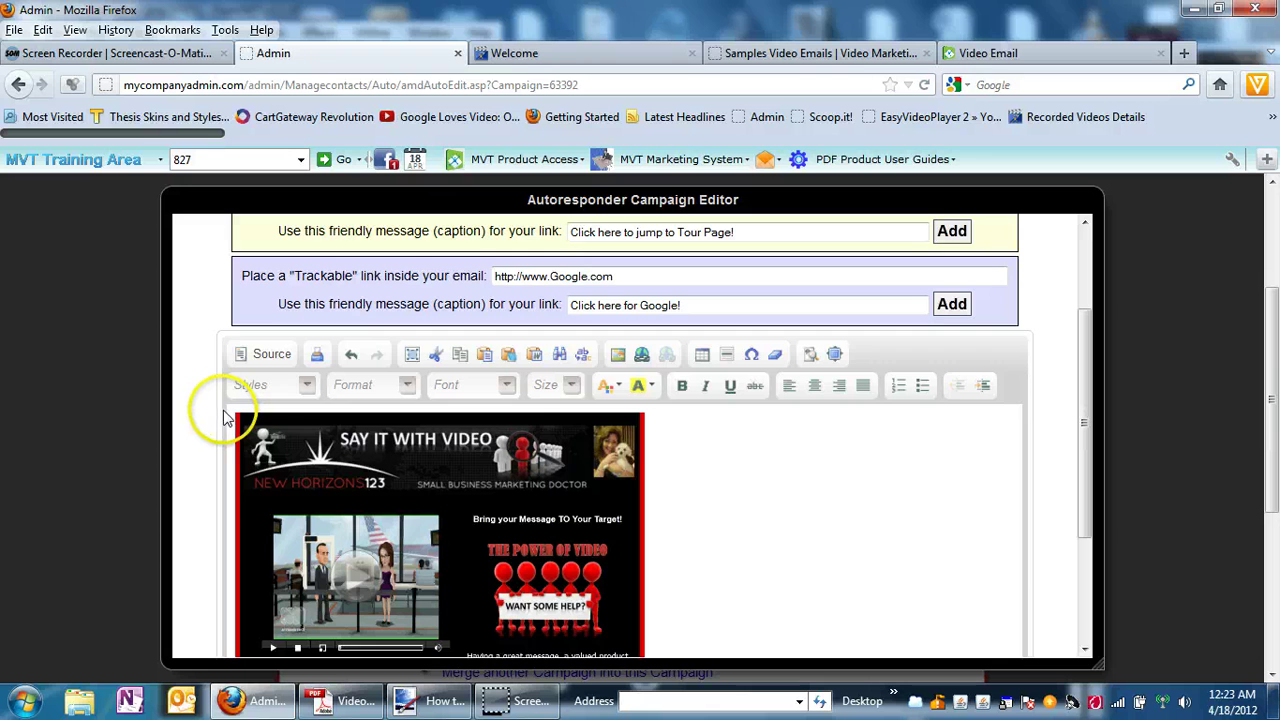
pyautogui.scroll(-3, 230, 413)
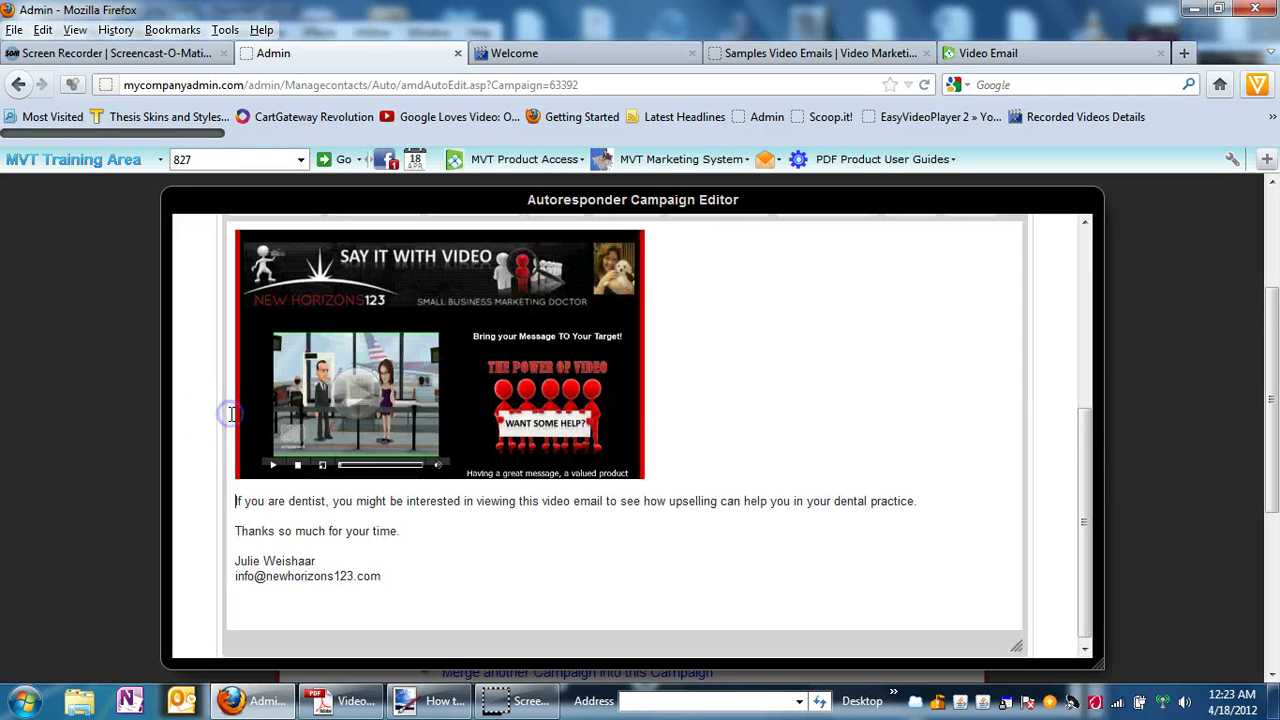
pyautogui.scroll(1, 230, 413)
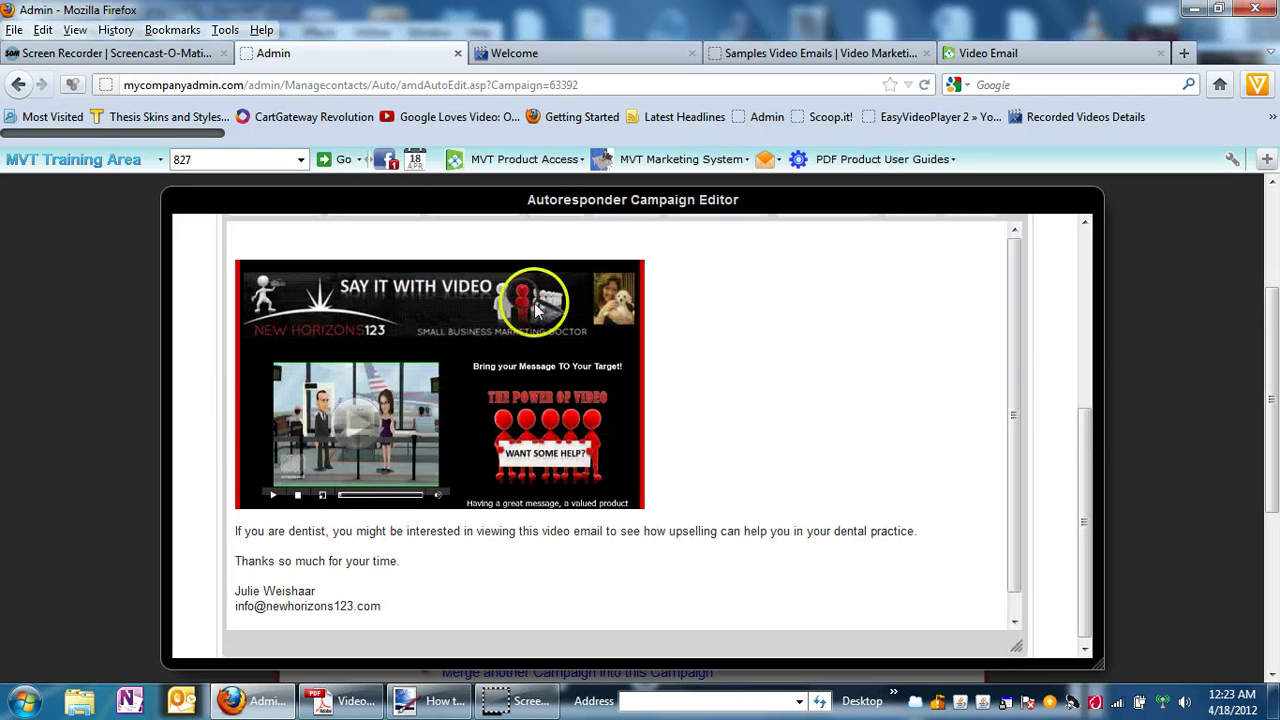
pyautogui.scroll(5, 1076, 495)
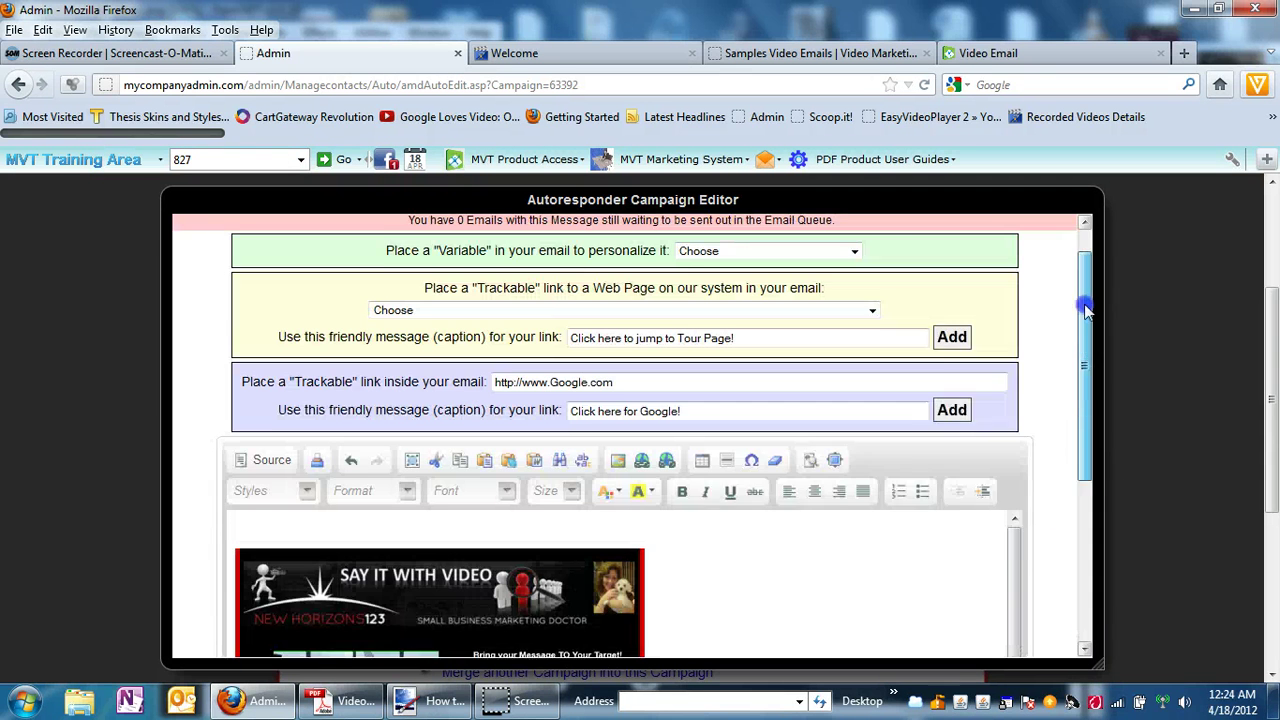
# Type 'Hello', insert the Recipient First Name variable, and add a comma.
pyautogui.click(246, 557)
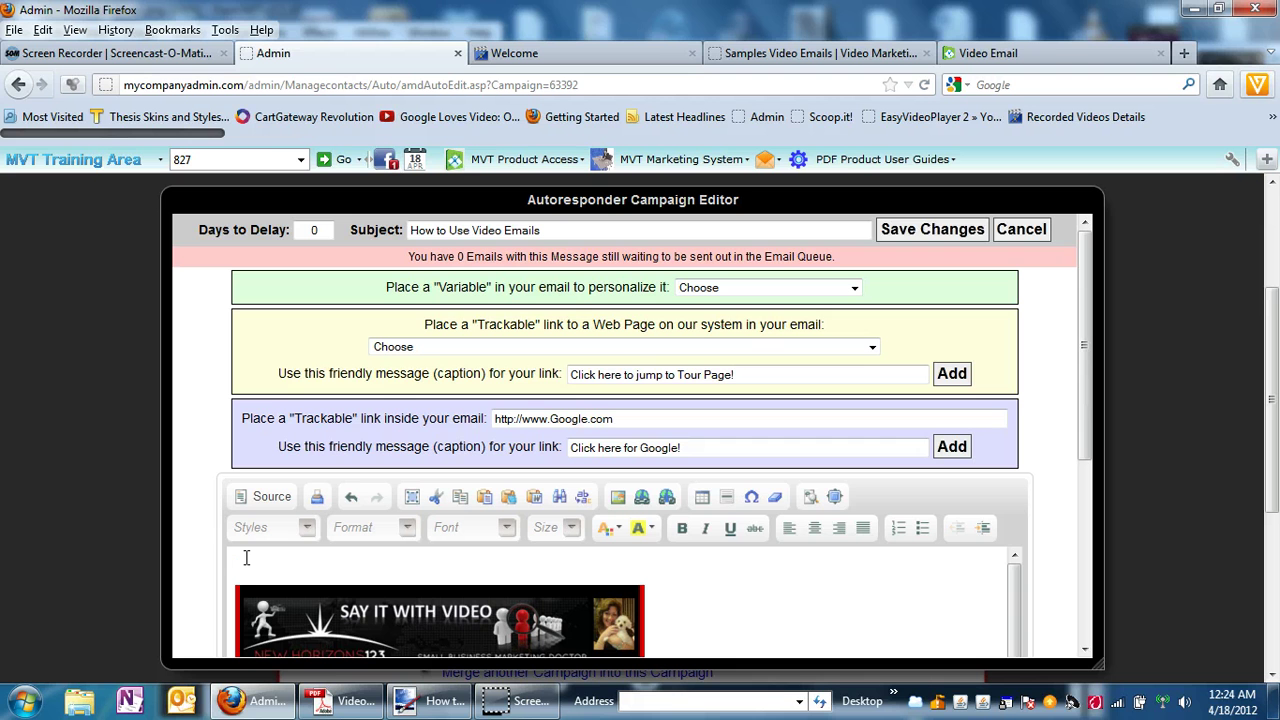
pyautogui.write('Hell')
pyautogui.press('BackSpace')
pyautogui.press('BackSpace')
pyautogui.press('BackSpace')
pyautogui.press('BackSpace')
pyautogui.write('He')
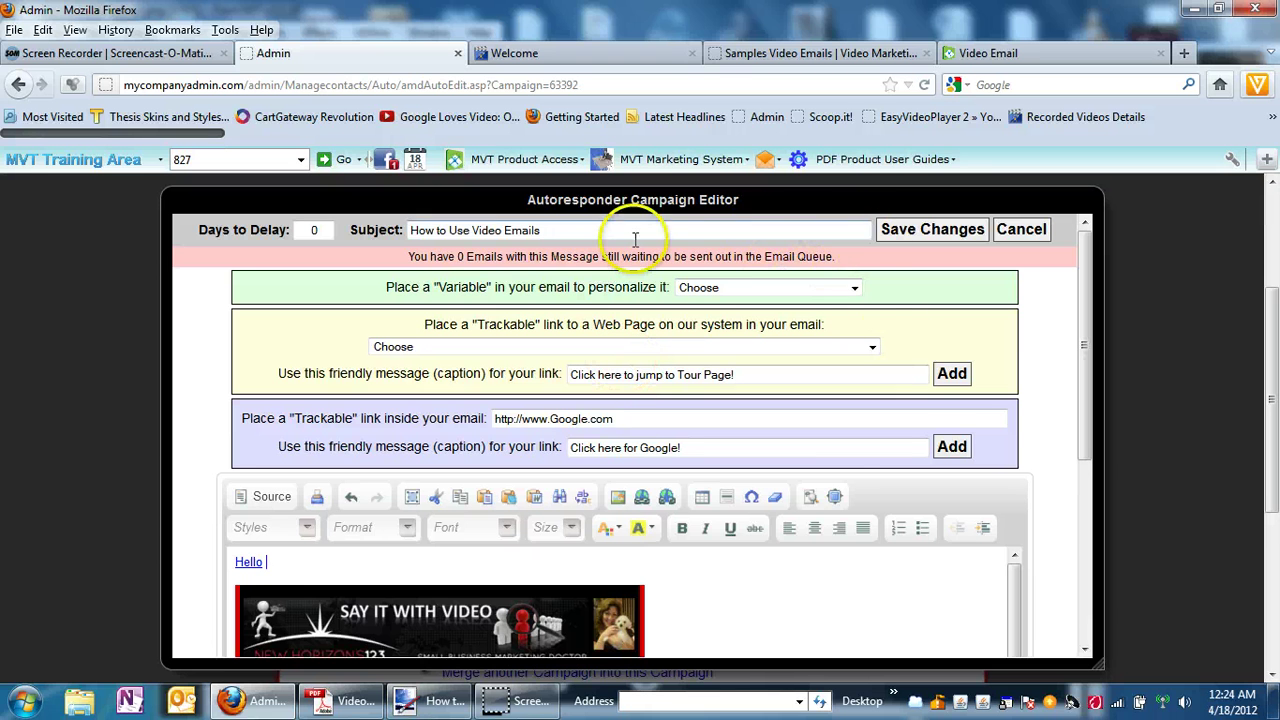
pyautogui.click(856, 288)
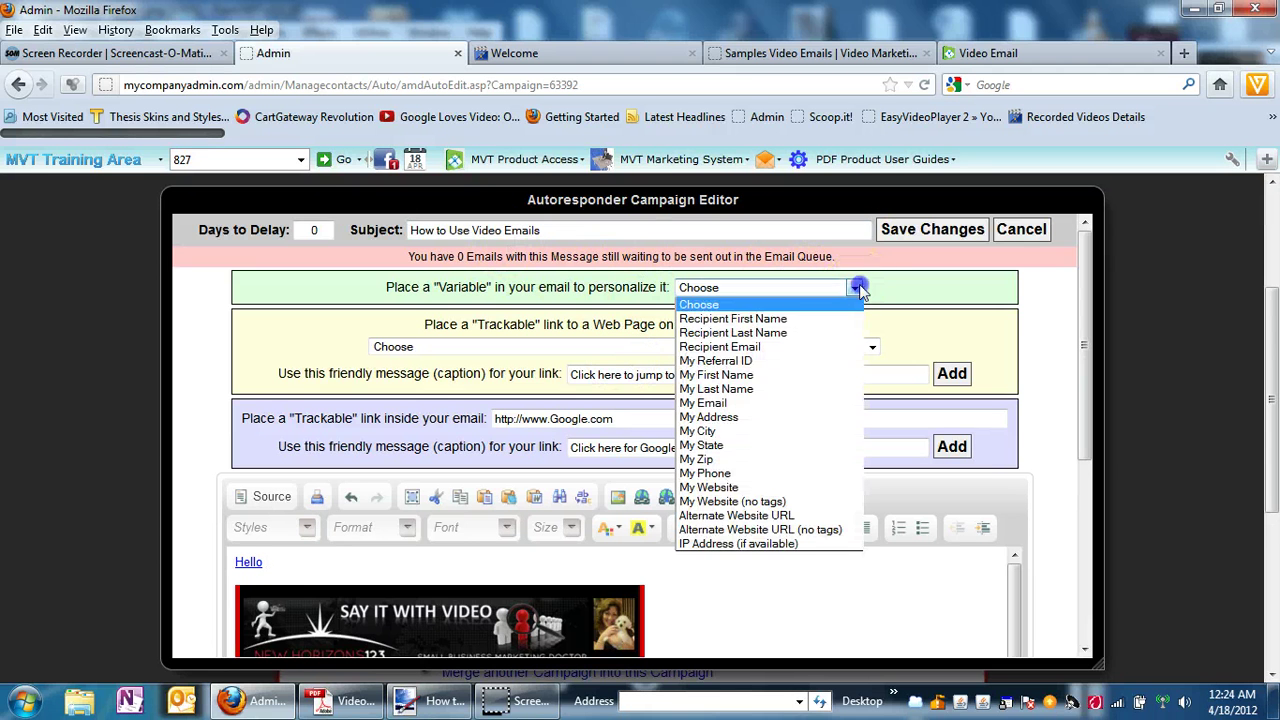
pyautogui.click(790, 318)
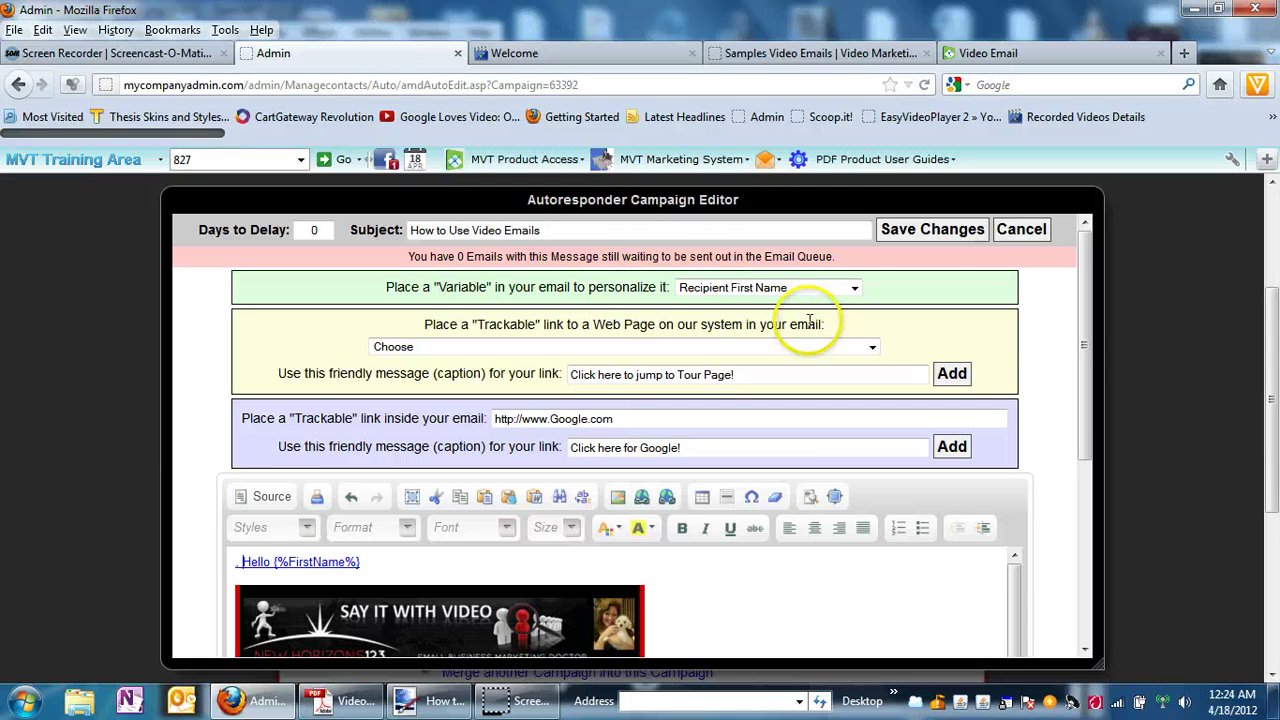
pyautogui.press('BackSpace')
pyautogui.press('BackSpace')
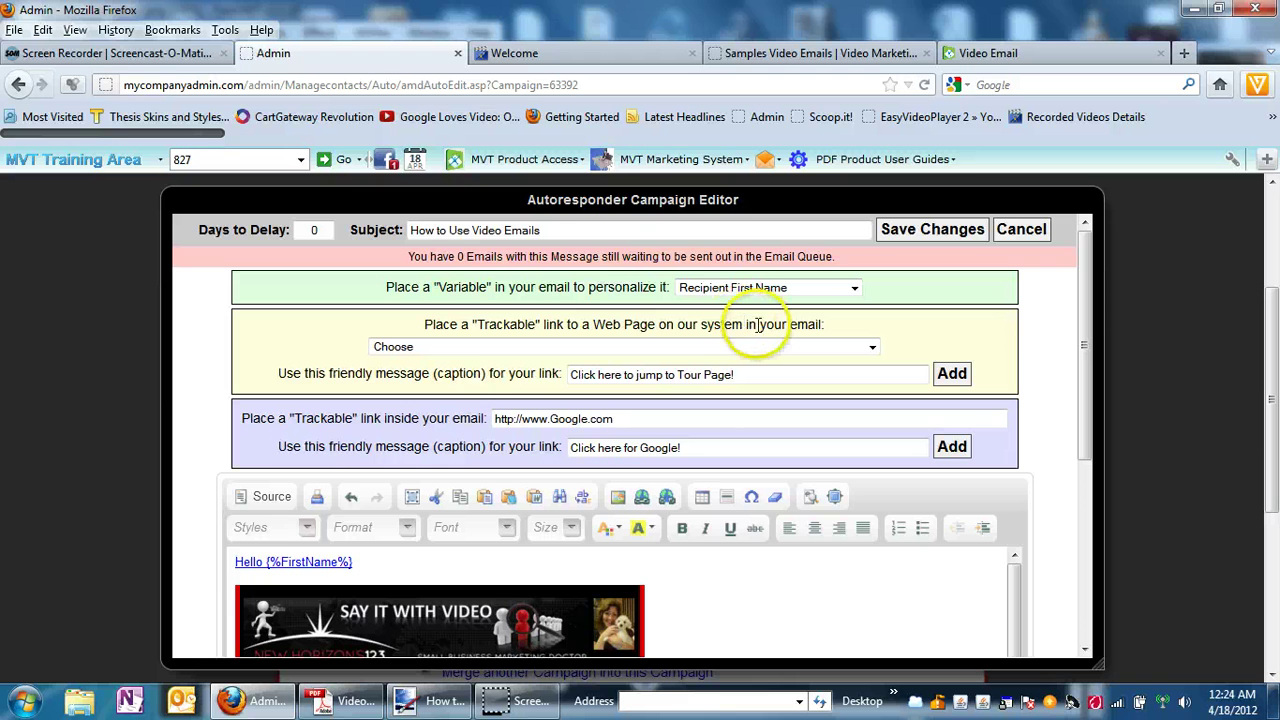
pyautogui.click(365, 559)
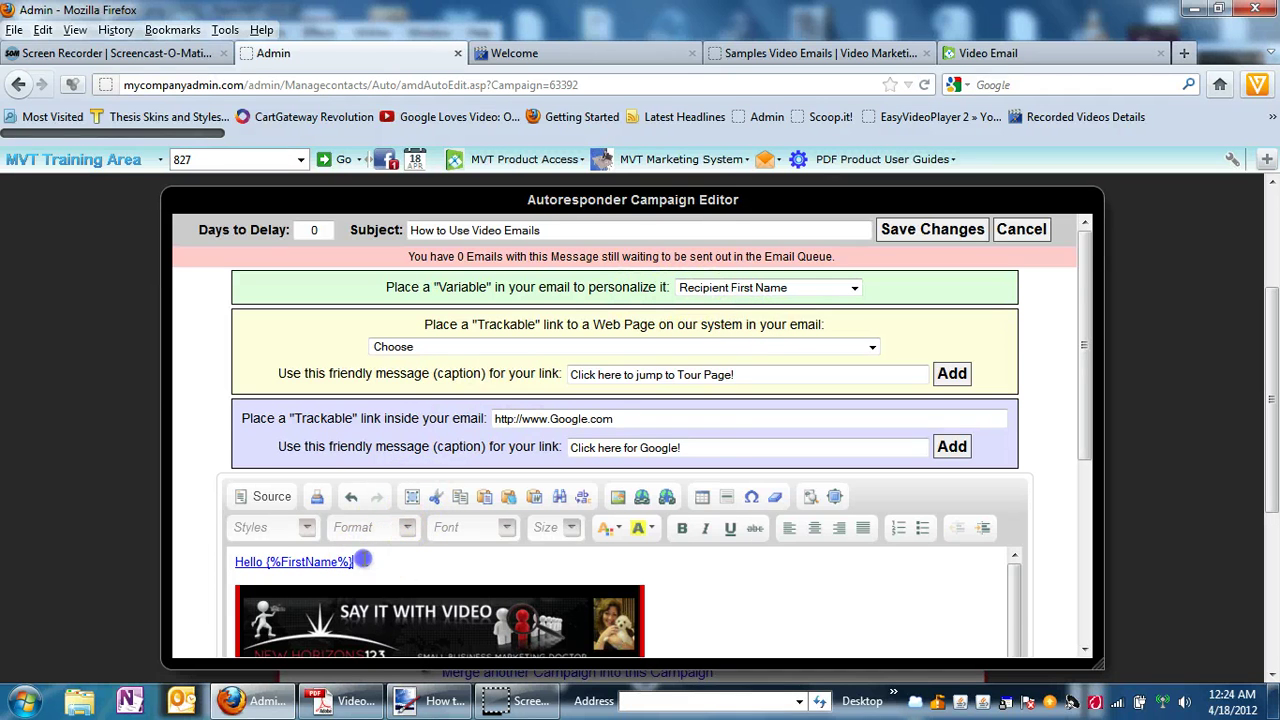
pyautogui.write(',')
# Remove the link from the 'Hello {%FirstName%},' greeting line.
pyautogui.click(363, 561)
pyautogui.keyDown('shift'); pyautogui.click(213, 569); pyautogui.keyUp('shift')
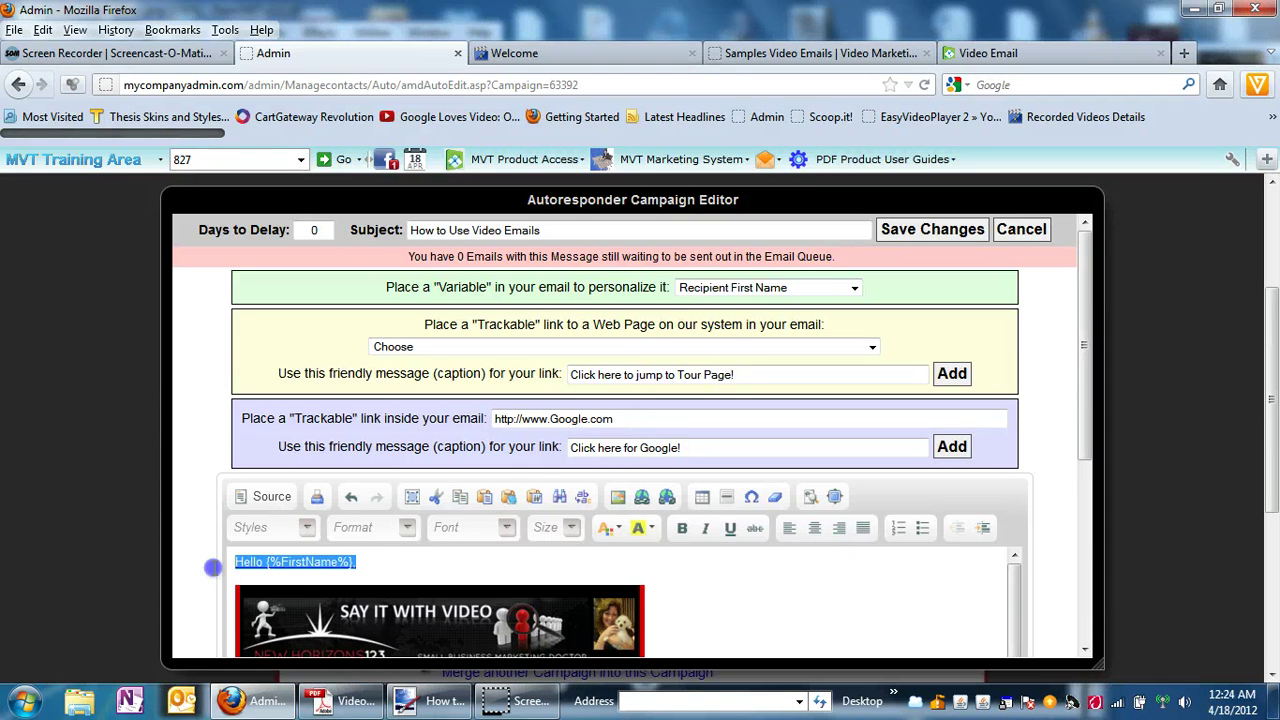
pyautogui.click(666, 500)
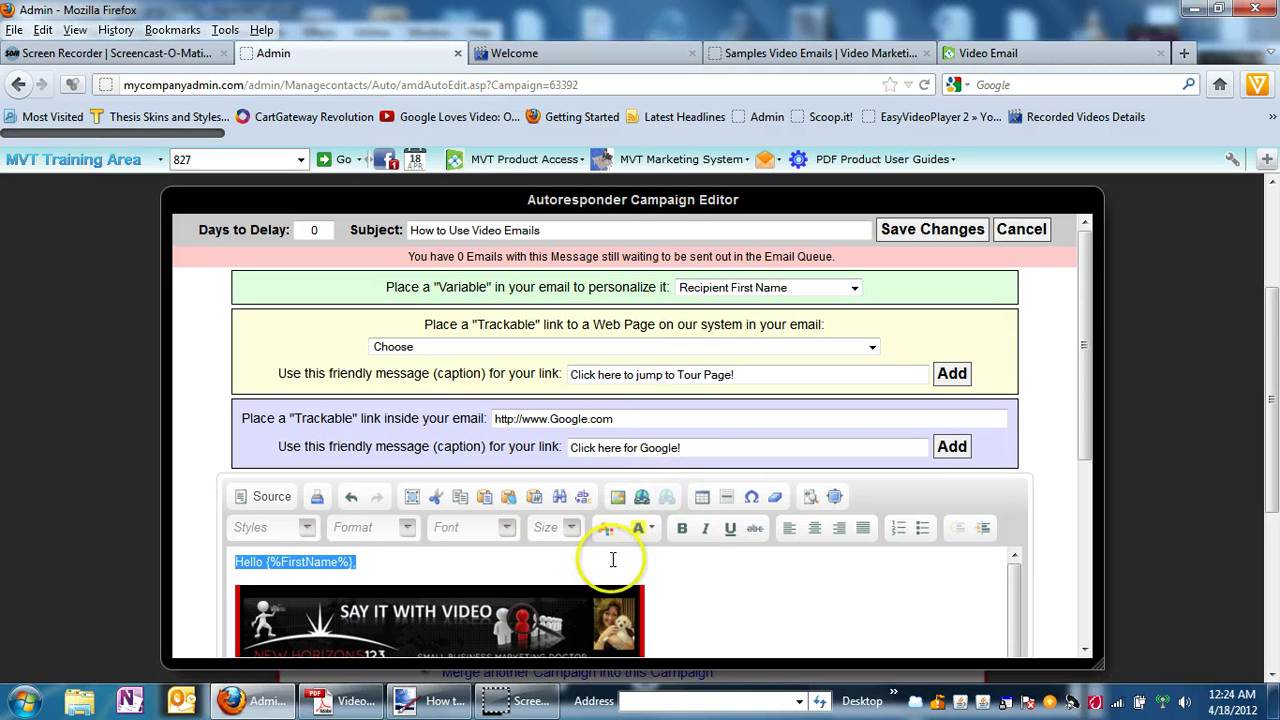
pyautogui.click(563, 566)
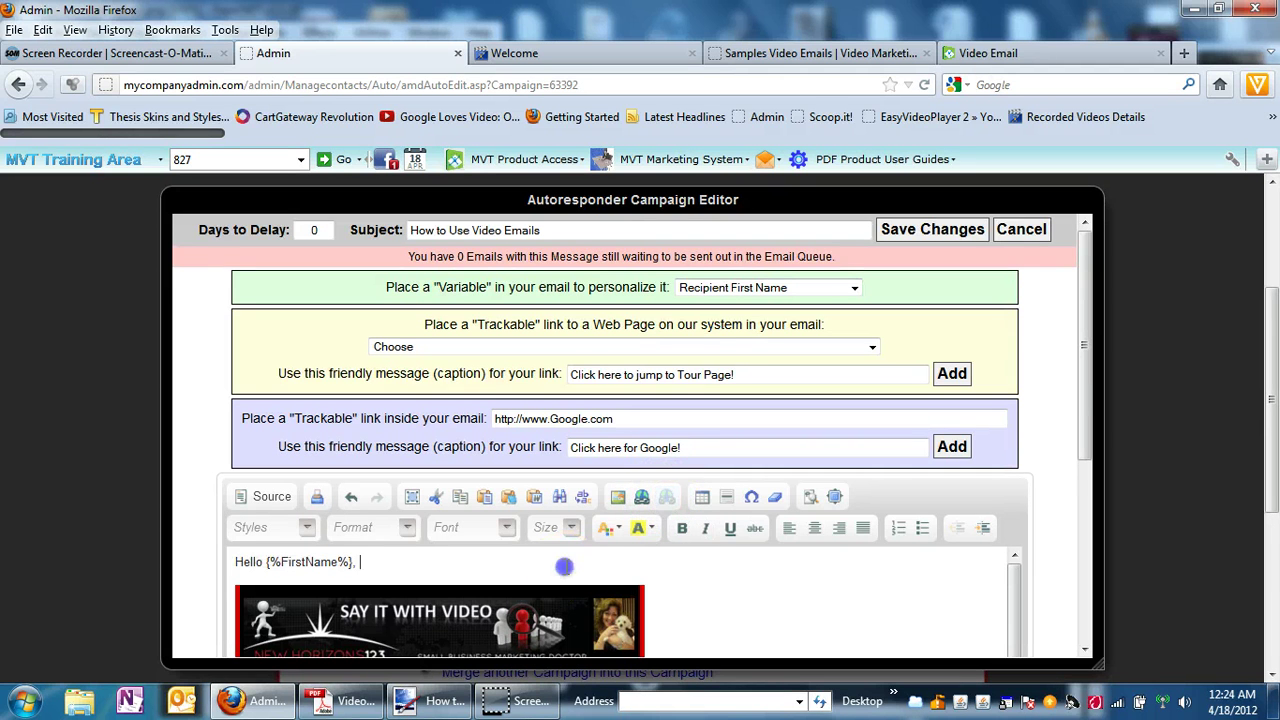
# Check the banner image's link URL without changing it, then save the email changes.
pyautogui.click(496, 626)
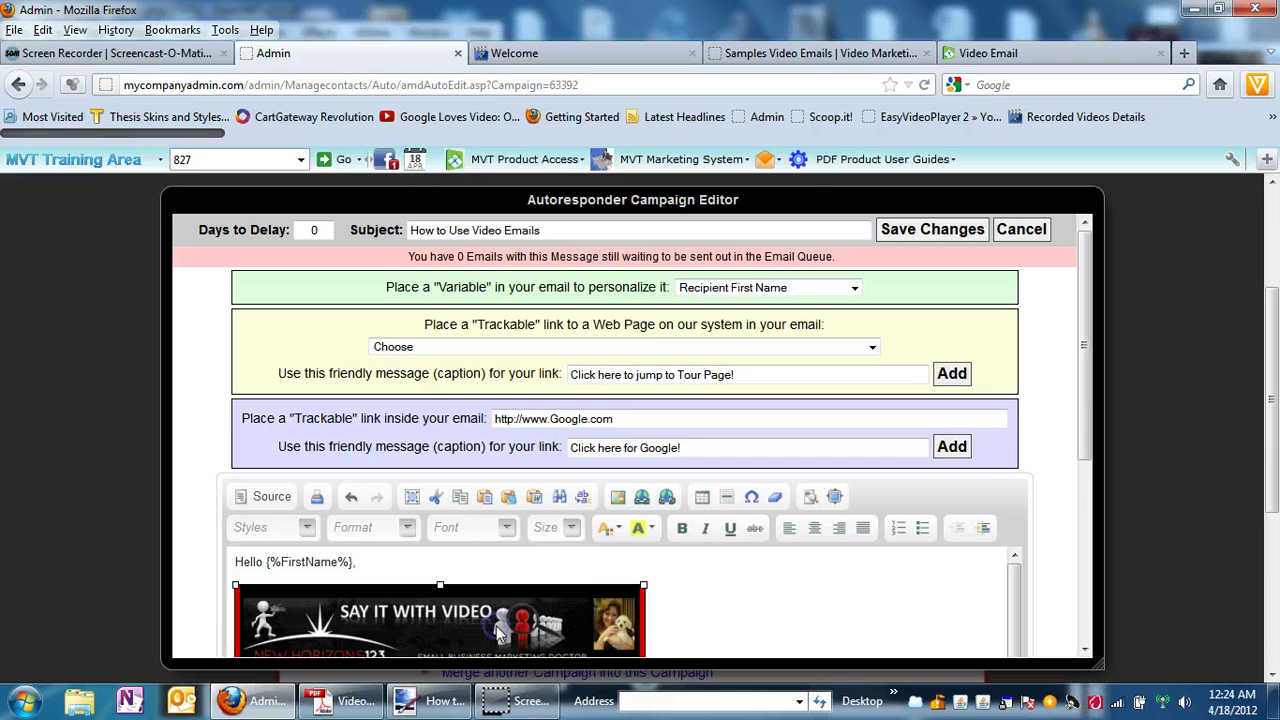
pyautogui.click(642, 498)
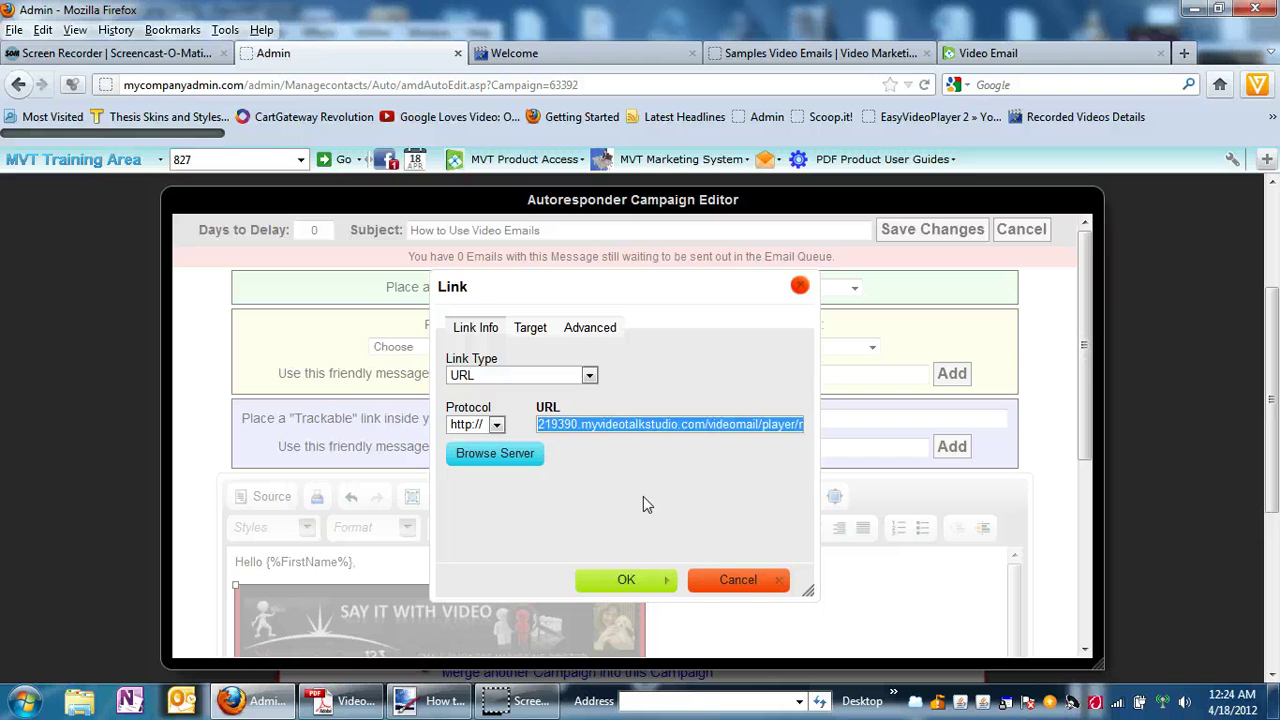
pyautogui.click(728, 588)
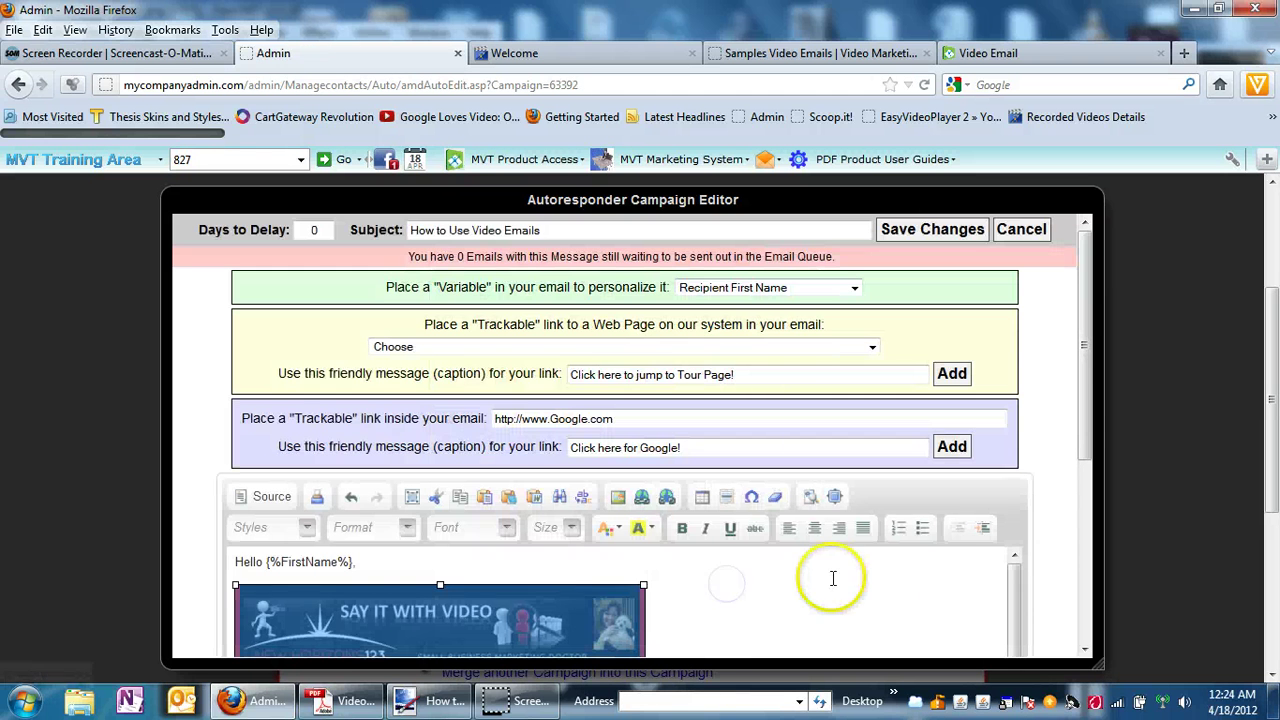
pyautogui.moveTo(1088, 420); pyautogui.dragTo(1090, 478)
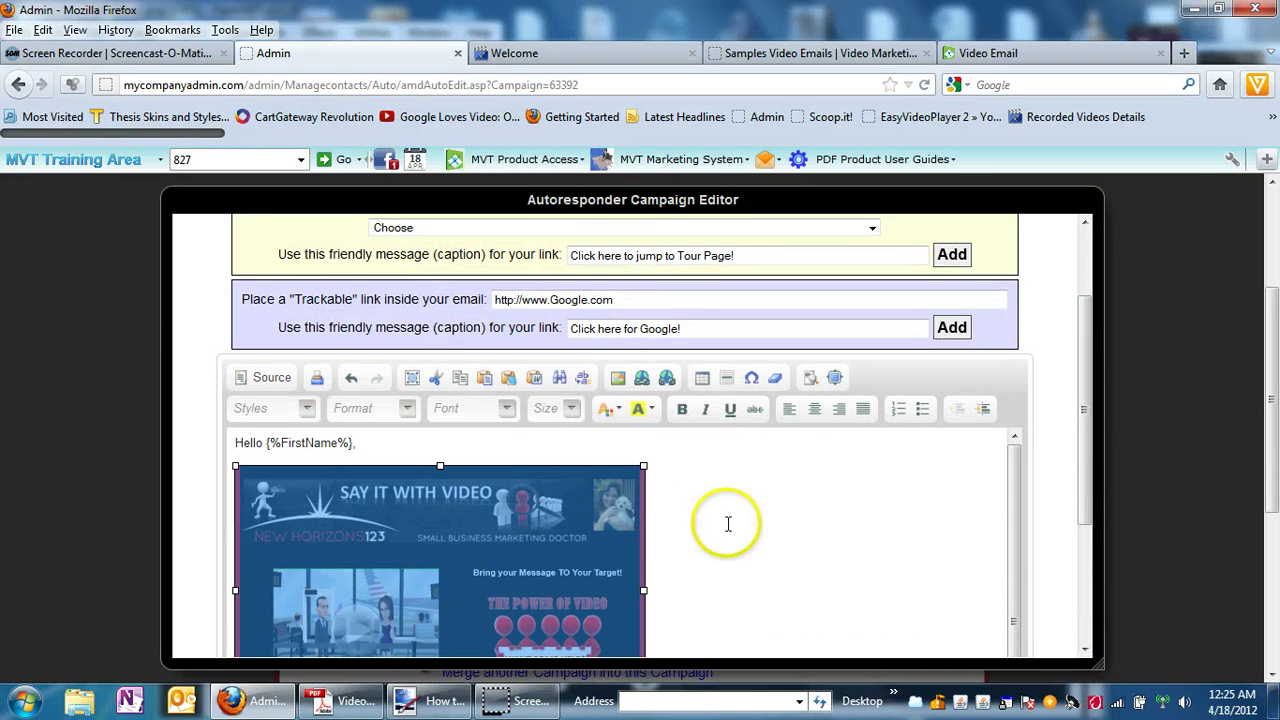
pyautogui.moveTo(1083, 506); pyautogui.dragTo(1098, 300)
pyautogui.click(925, 230)
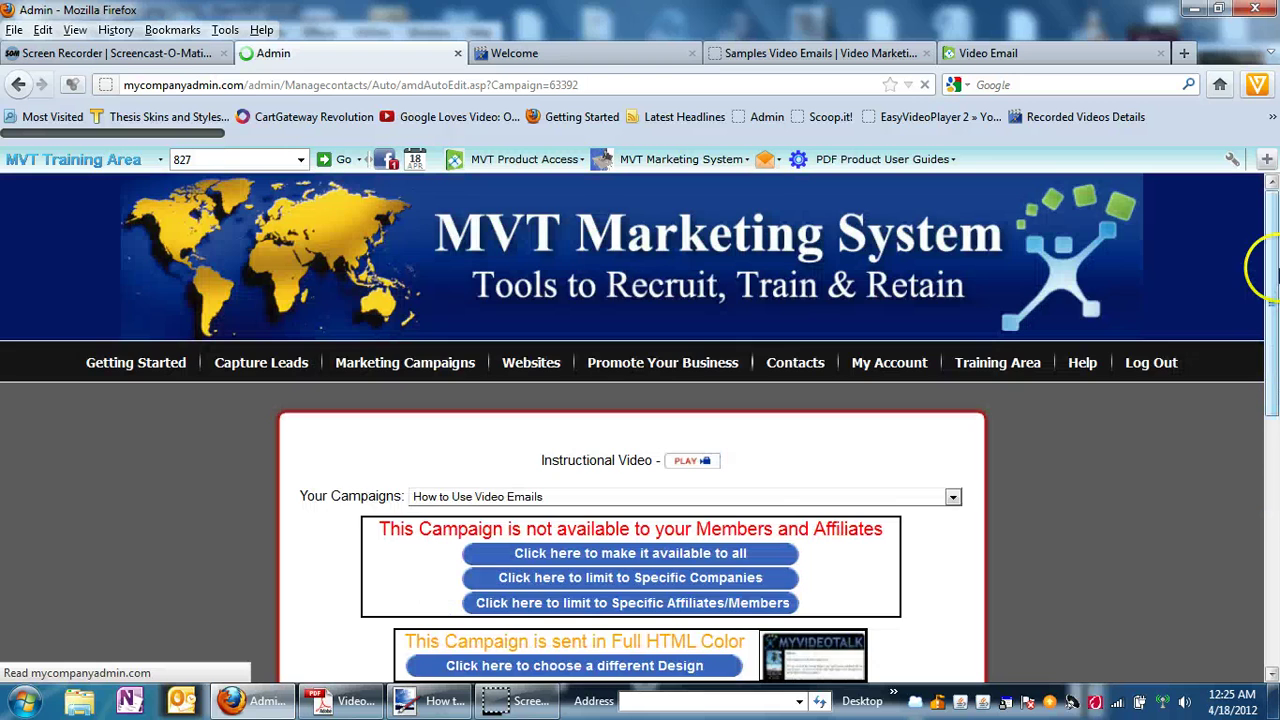
# Review the email without changes, then 'Send now' the How to Use Video Emails campaign.
pyautogui.moveTo(1268, 257); pyautogui.dragTo(1273, 365)
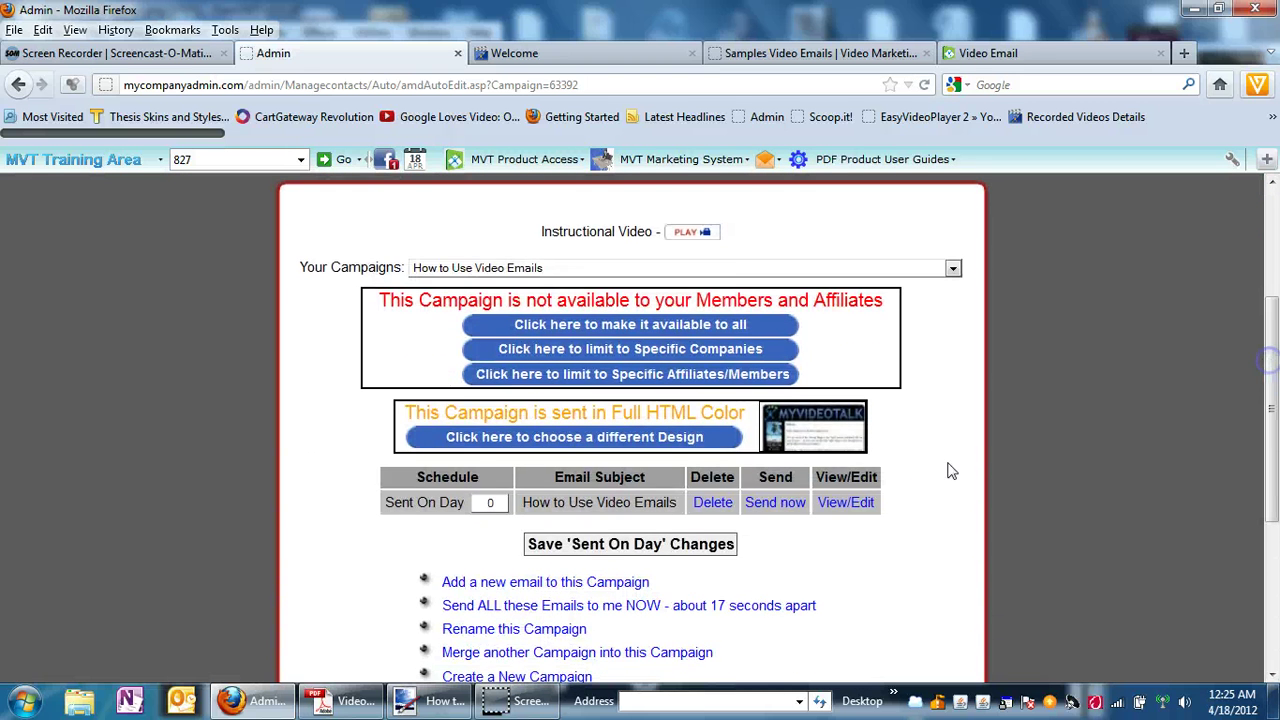
pyautogui.click(846, 503)
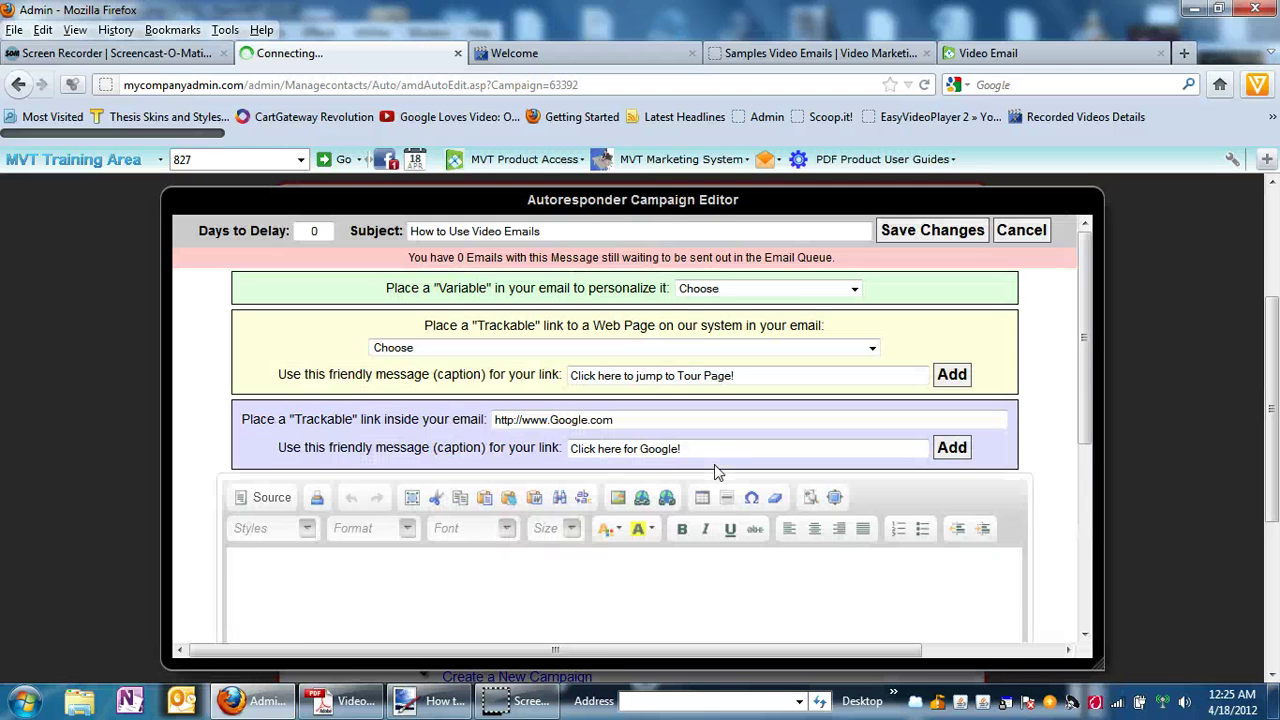
pyautogui.click(1025, 235)
pyautogui.click(1024, 233)
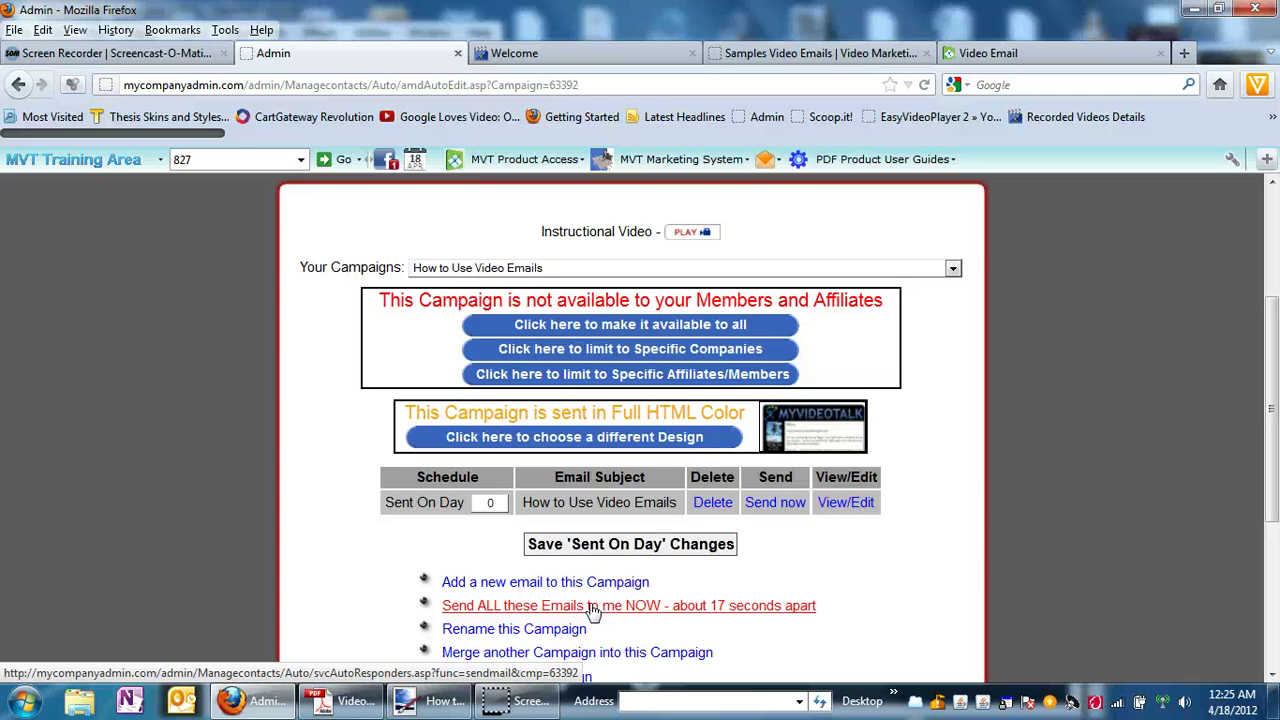
pyautogui.click(776, 506)
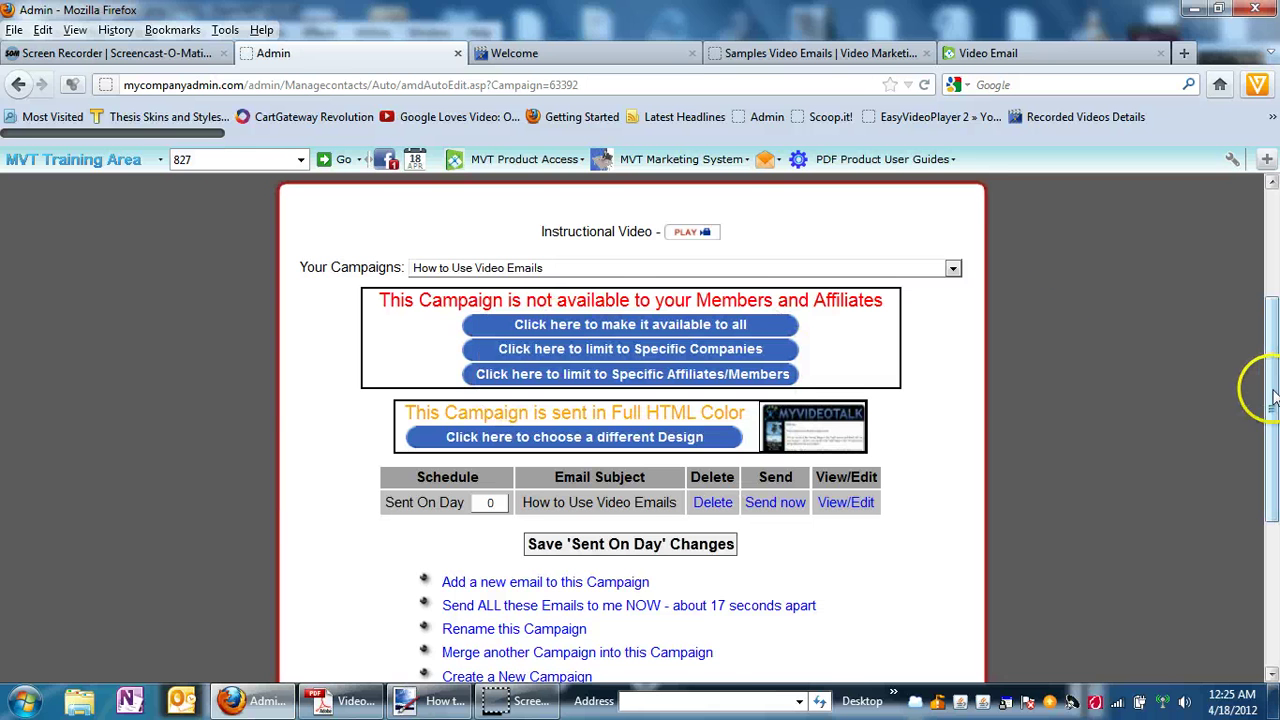
pyautogui.moveTo(1270, 410); pyautogui.dragTo(1269, 288)
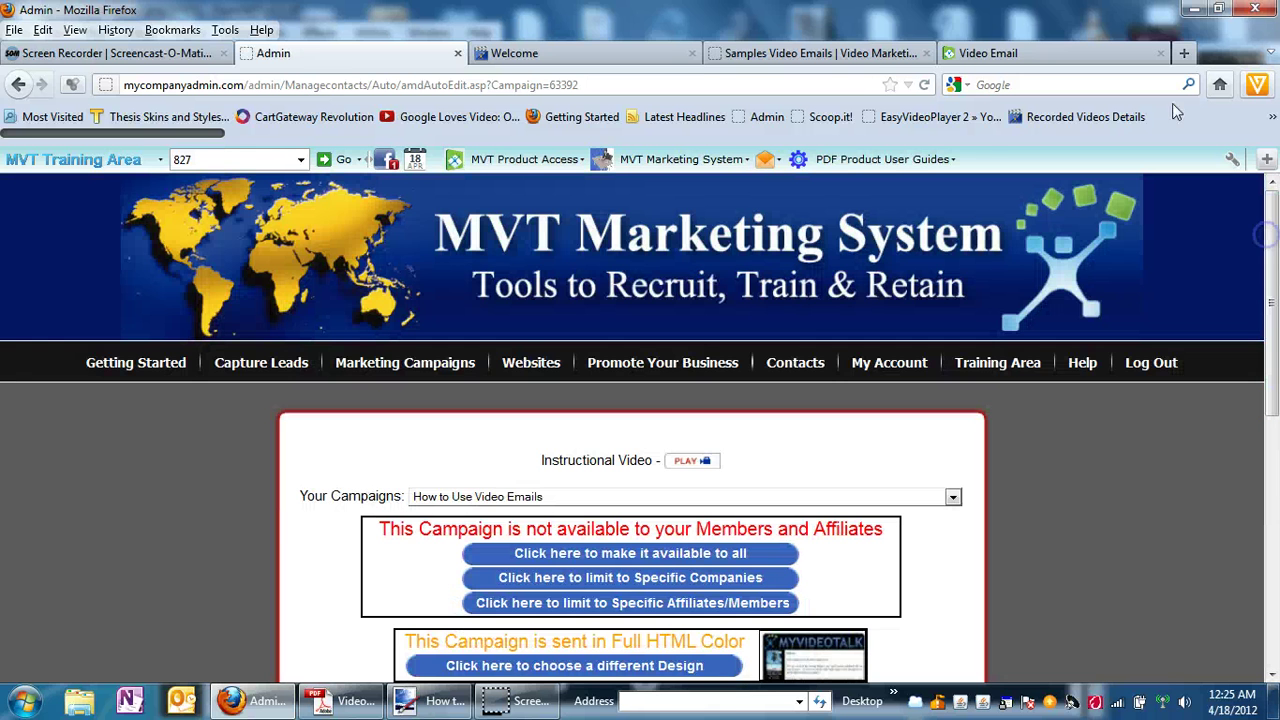
# Log in to Workspace Webmail via the Workspace Login bookmark in a new tab.
pyautogui.click(1185, 53)
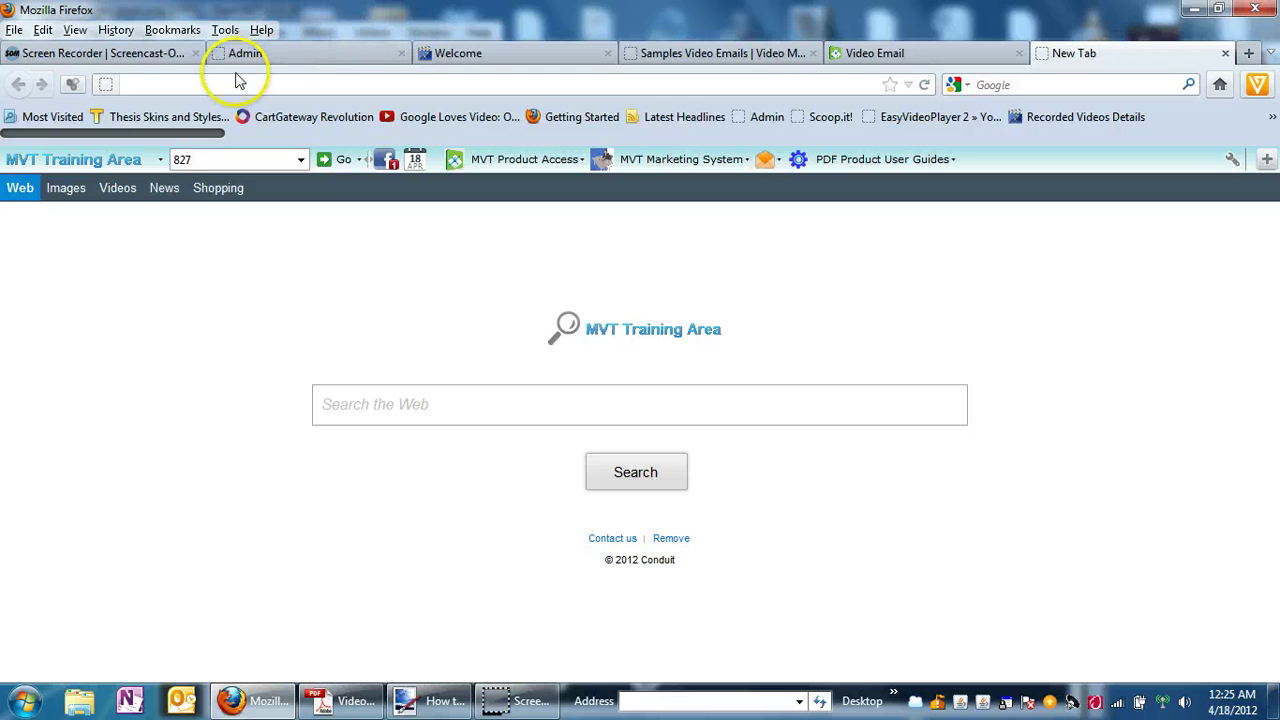
pyautogui.click(170, 30)
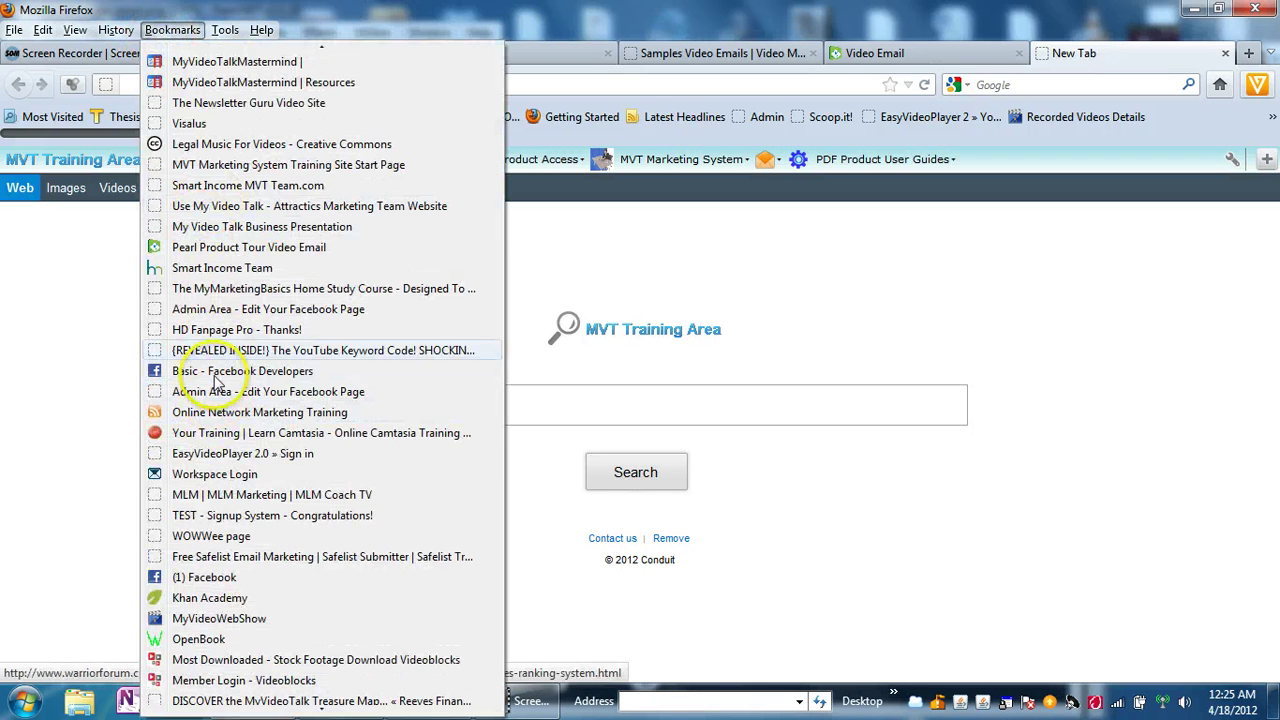
pyautogui.click(210, 474)
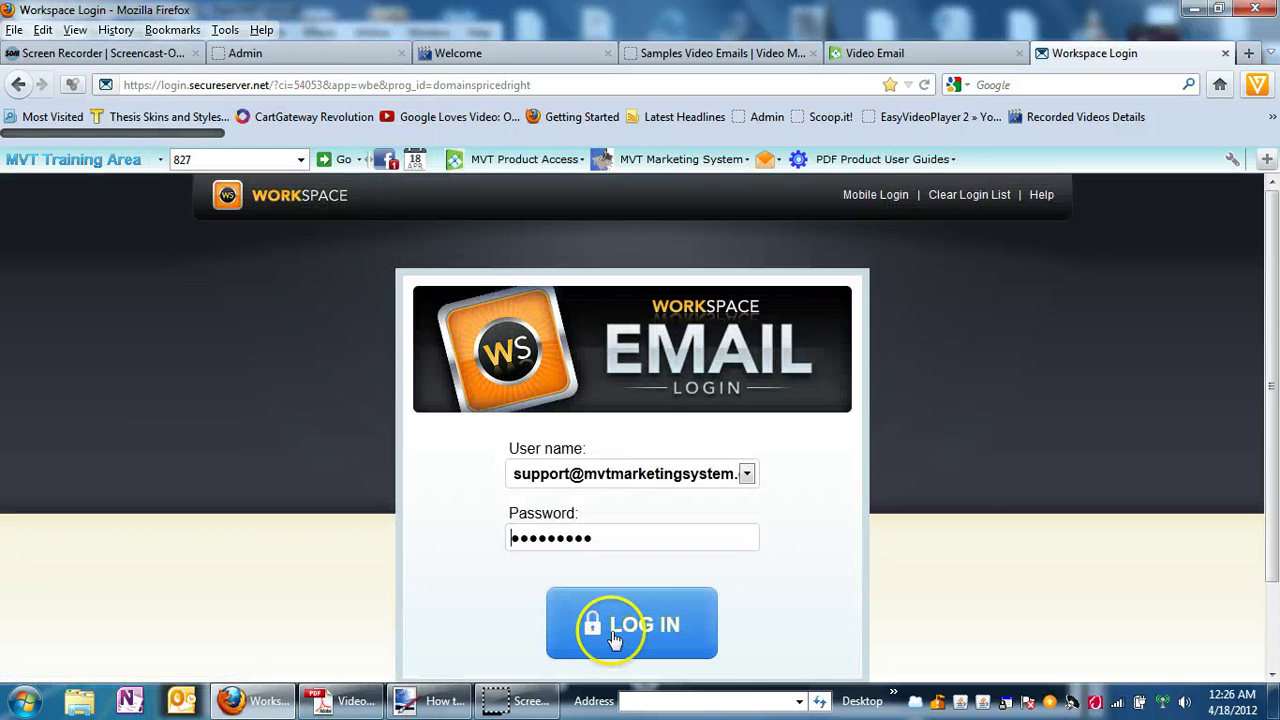
pyautogui.click(614, 640)
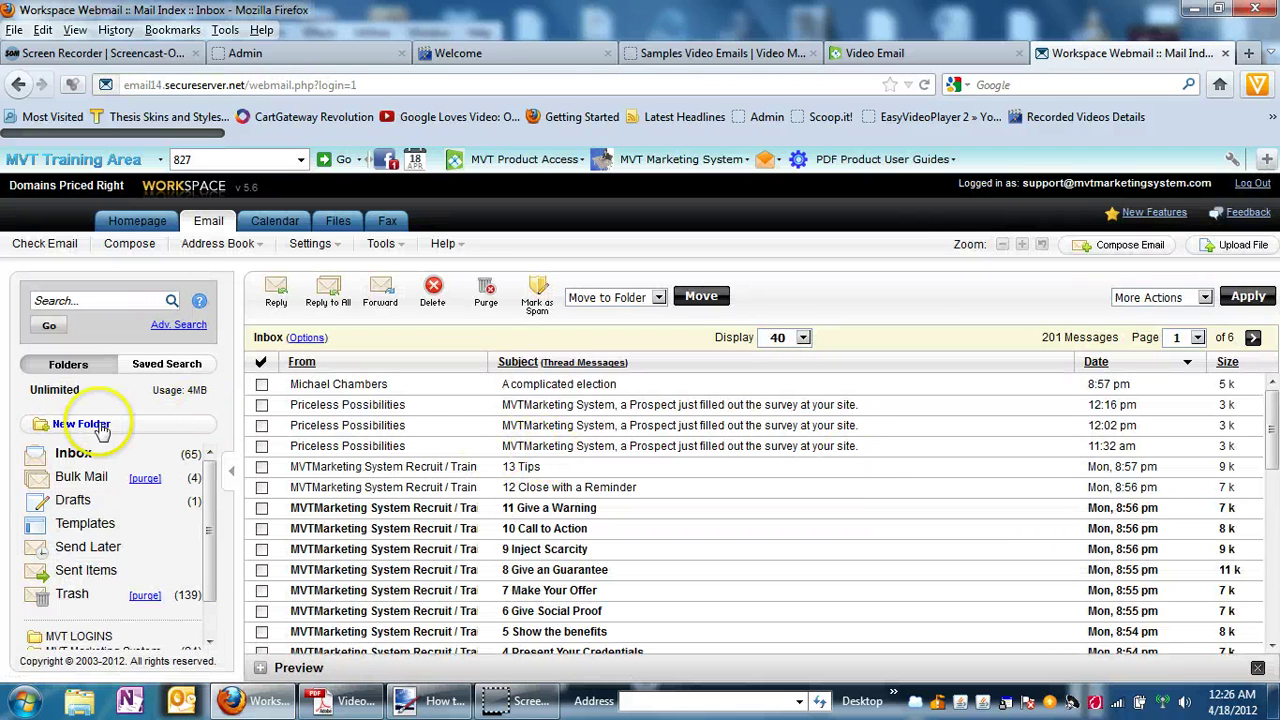
# Refresh the Inbox repeatedly until the How to Use Video Emails message arrives.
pyautogui.click(68, 455)
pyautogui.click(68, 455)
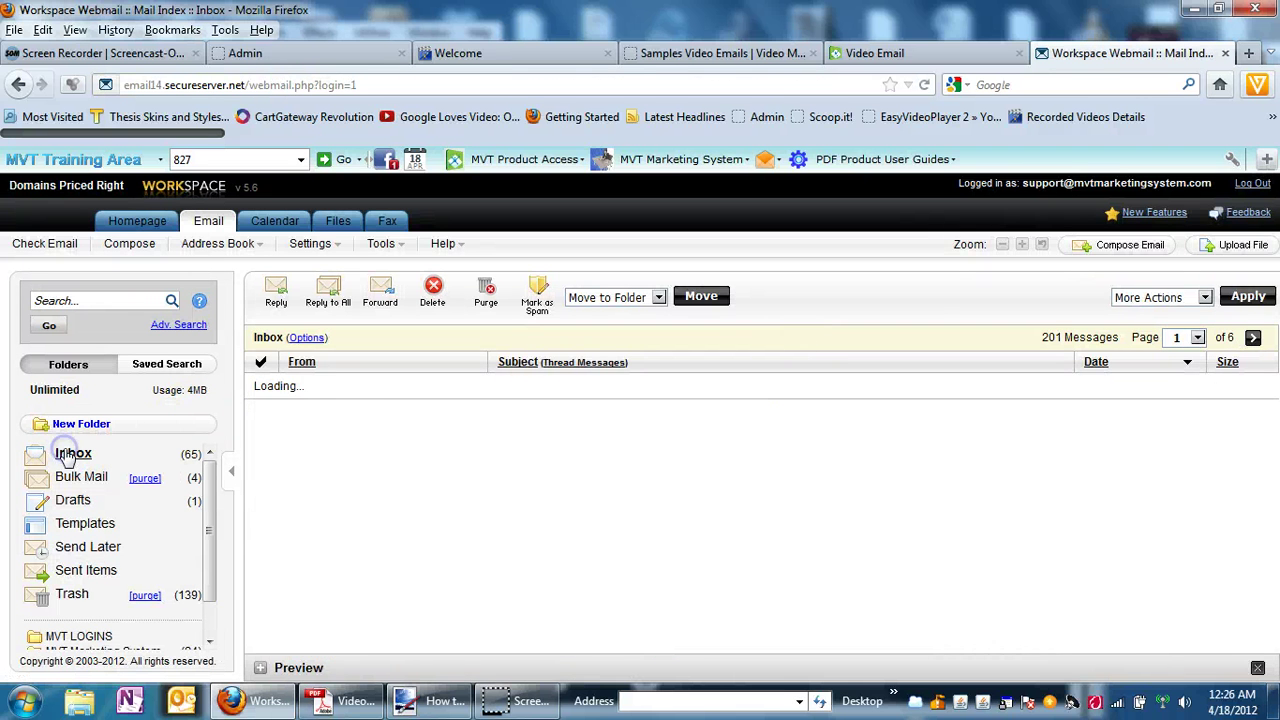
pyautogui.click(62, 455)
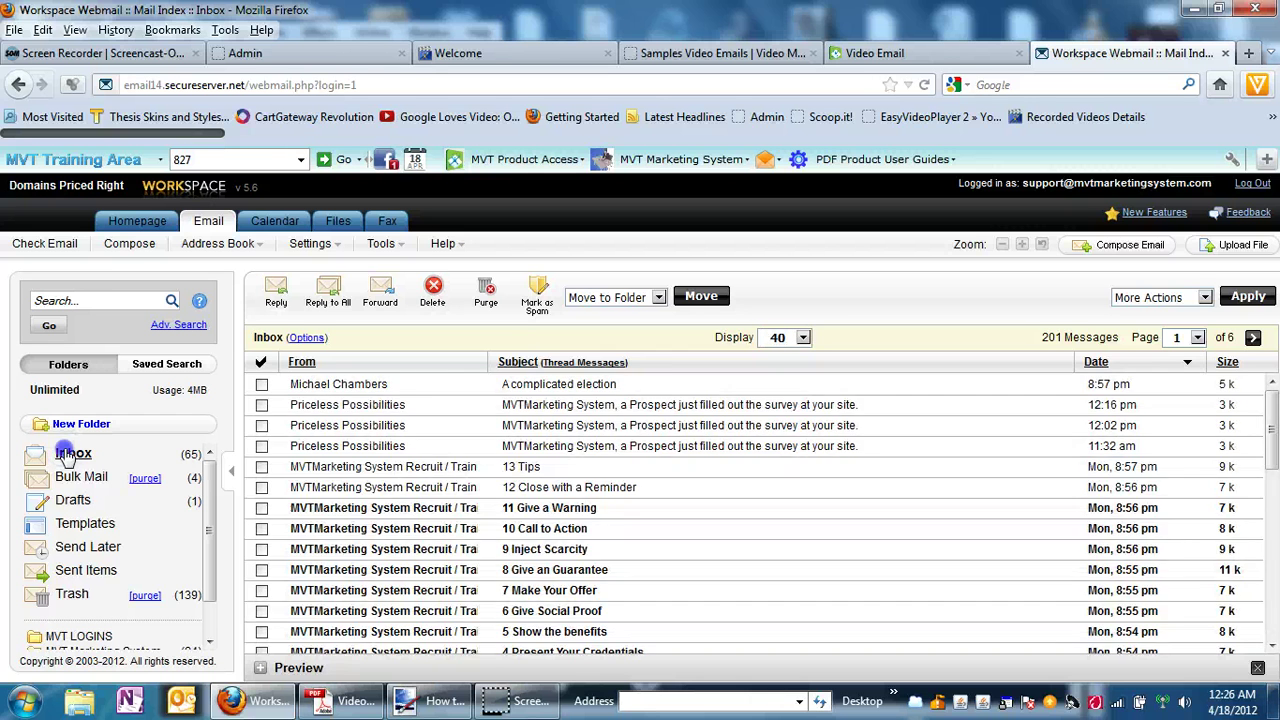
pyautogui.click(62, 455)
pyautogui.click(62, 455)
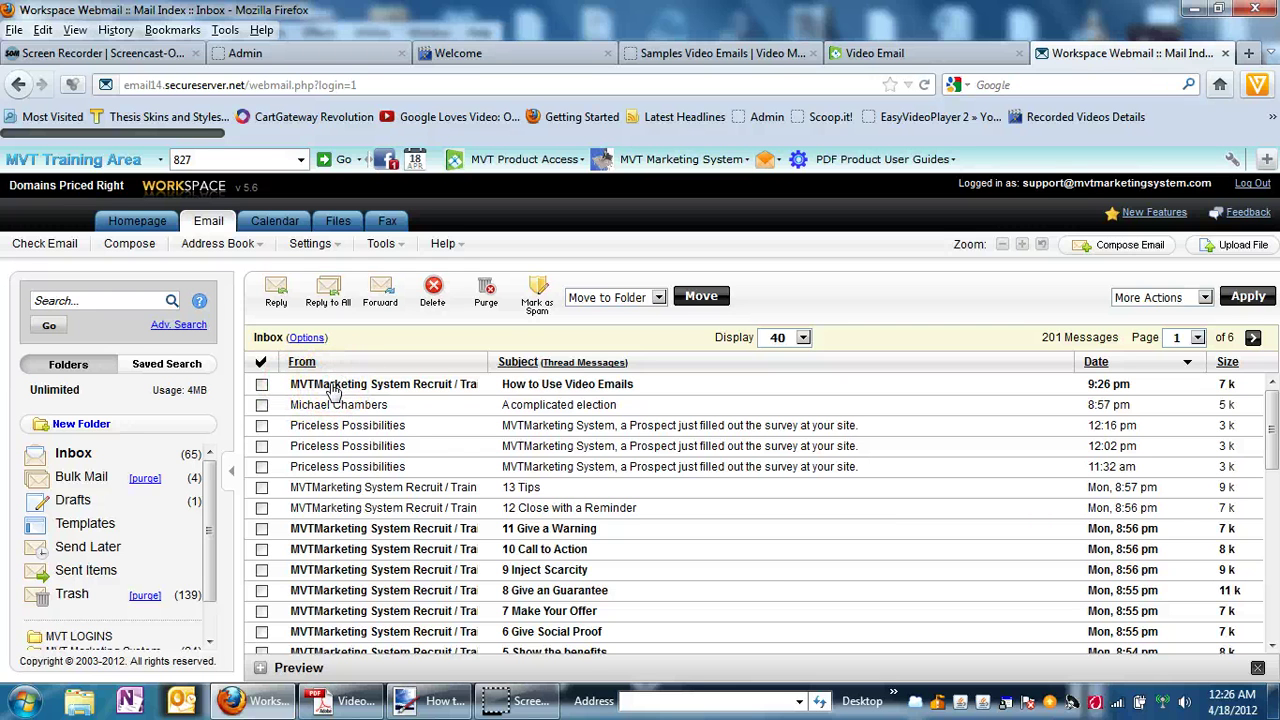
# Open the How to Use Video Emails message, read the greeting, and follow the screenshot link.
pyautogui.click(333, 390)
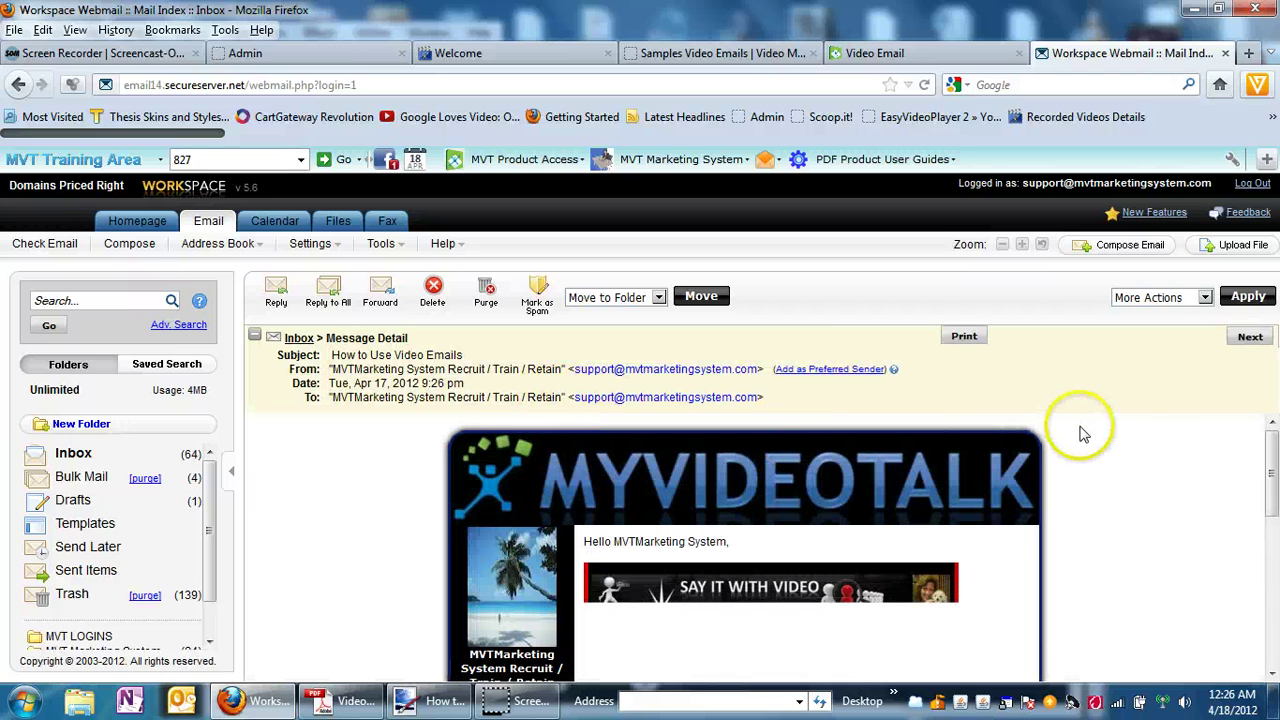
pyautogui.moveTo(1272, 468); pyautogui.dragTo(1273, 512)
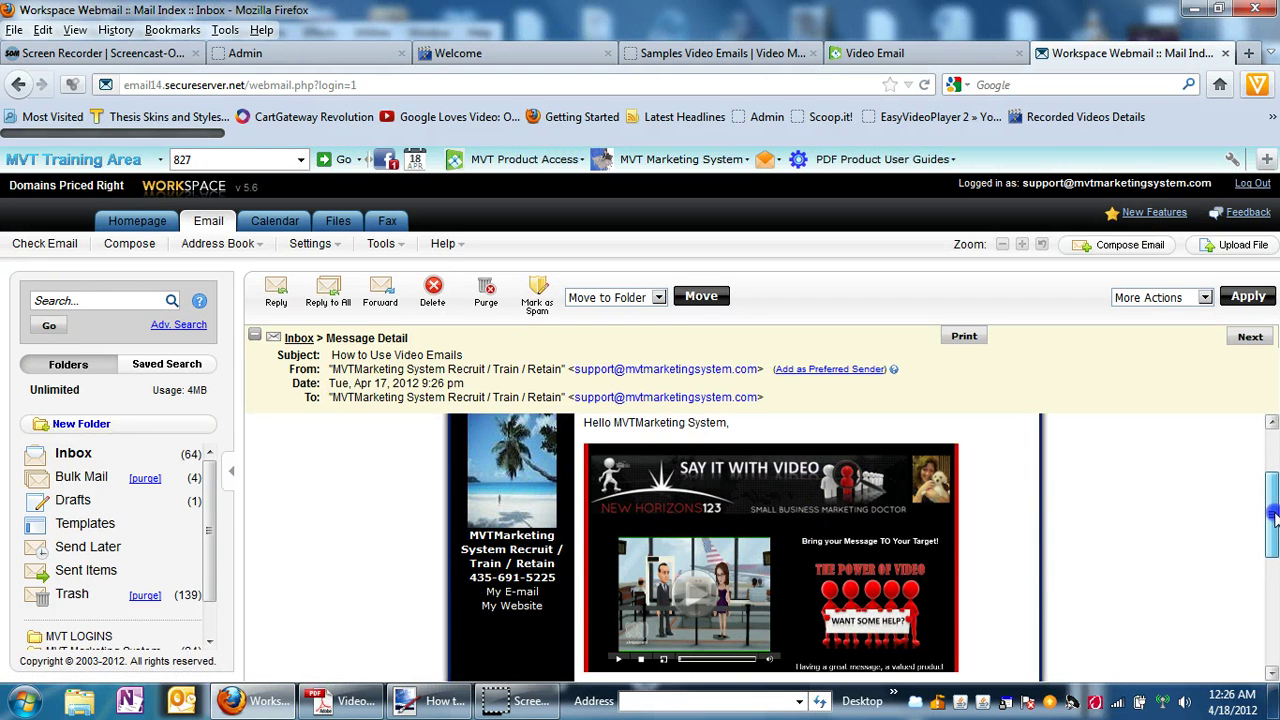
pyautogui.moveTo(1273, 515); pyautogui.dragTo(1273, 458)
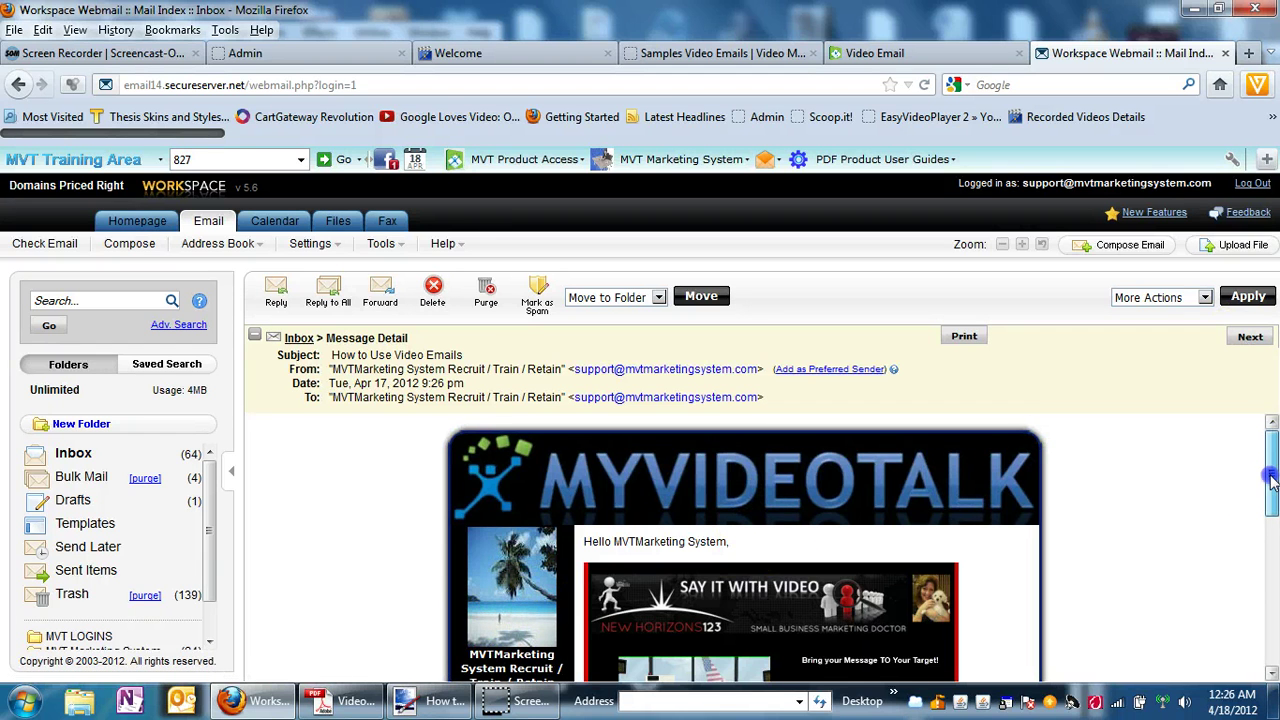
pyautogui.moveTo(1273, 488); pyautogui.dragTo(1273, 505)
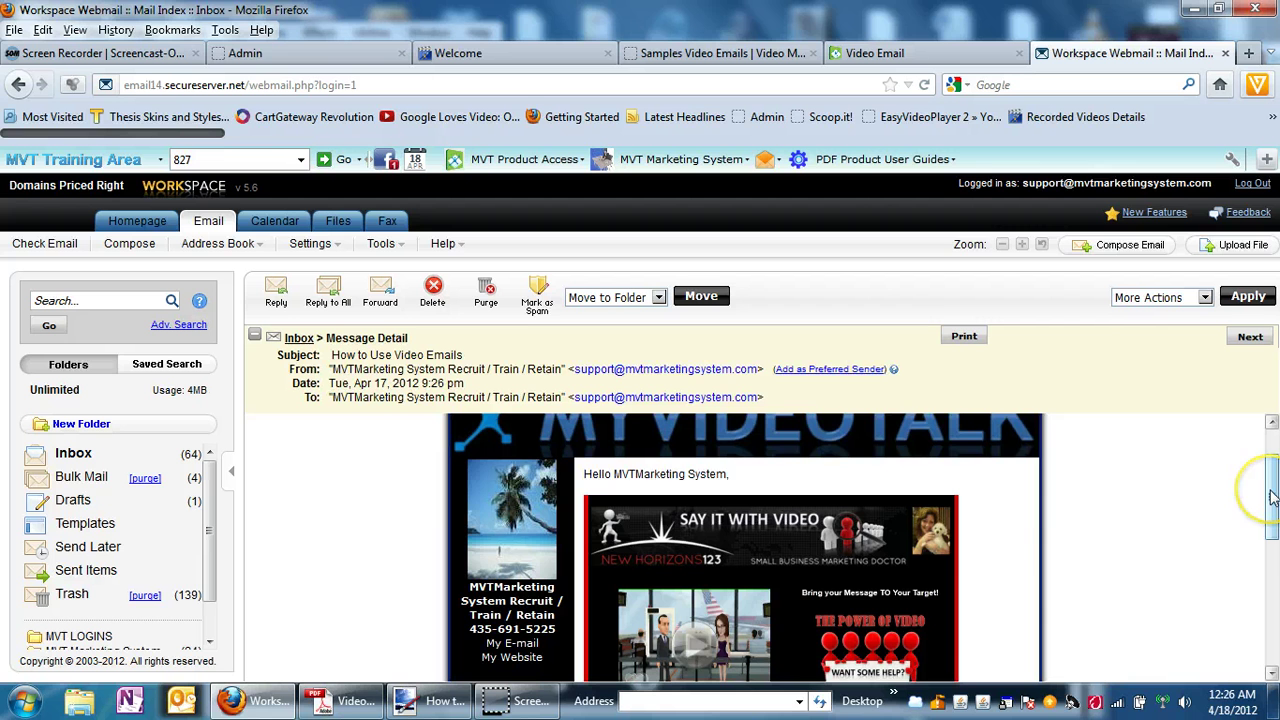
pyautogui.moveTo(1271, 497)
pyautogui.mouseDown()
pyautogui.moveTo(1271, 597)
pyautogui.moveTo(1271, 519)
pyautogui.mouseUp()
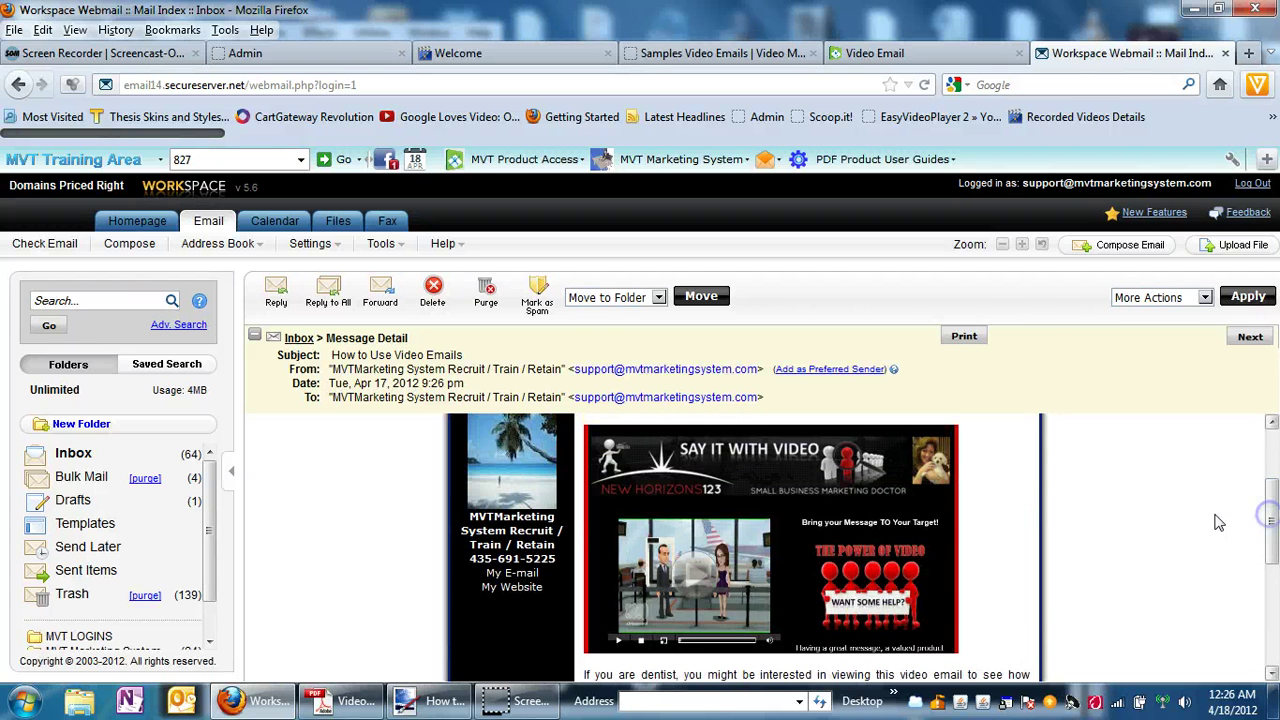
pyautogui.click(696, 578)
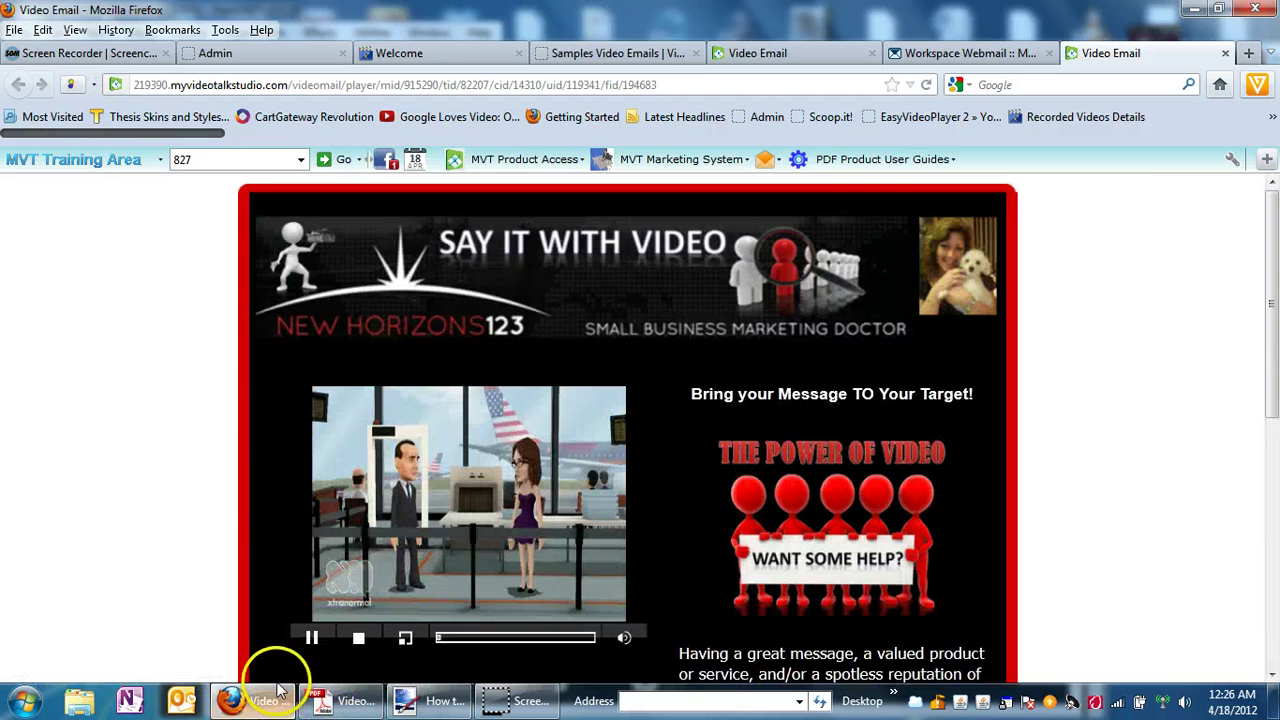
# Pause the video on the Video Email page and go back to the webmail message.
pyautogui.click(312, 637)
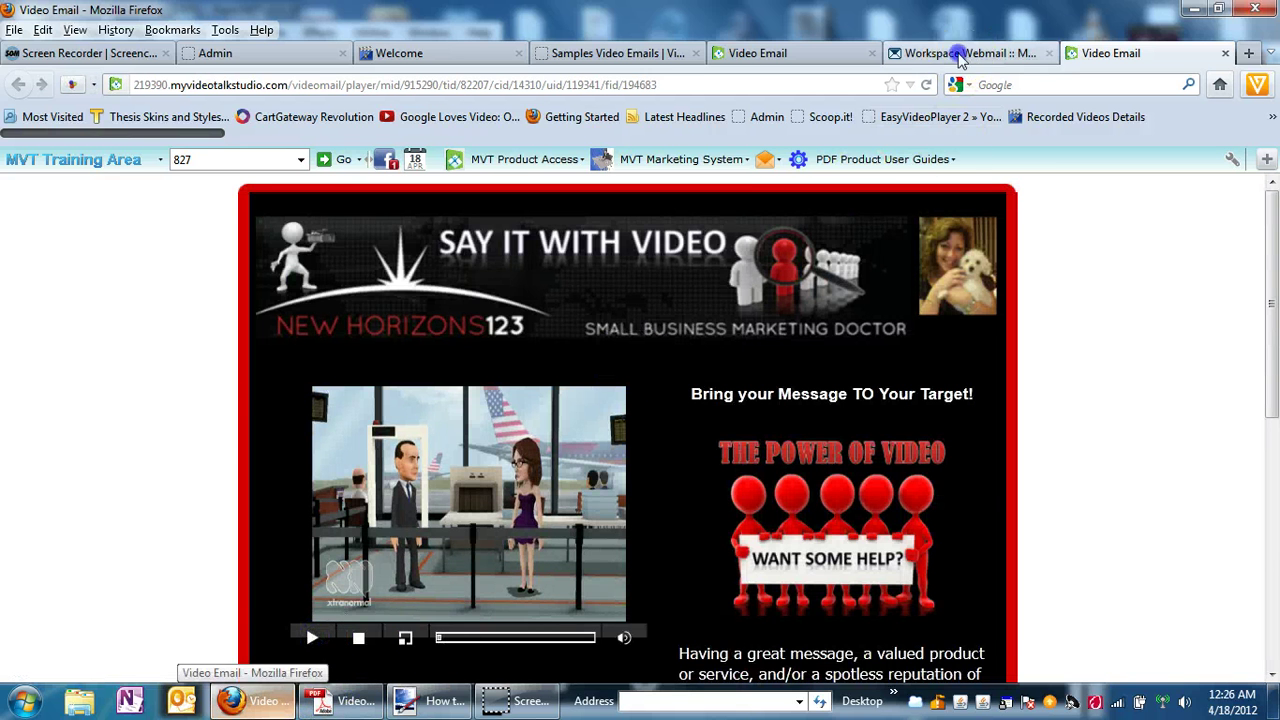
pyautogui.click(965, 53)
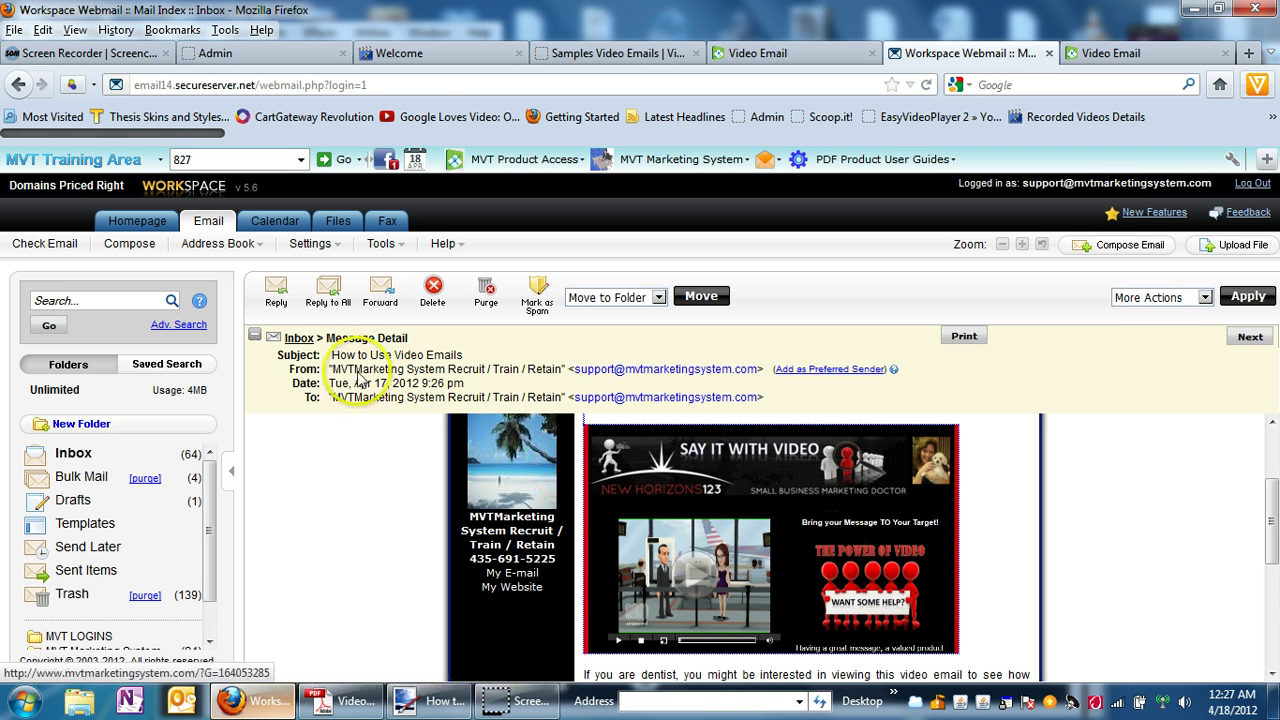
# From the MyVideoWebShow Welcome page, open the MyVideoTalk Marketing System show under Latest Shows.
pyautogui.click(410, 55)
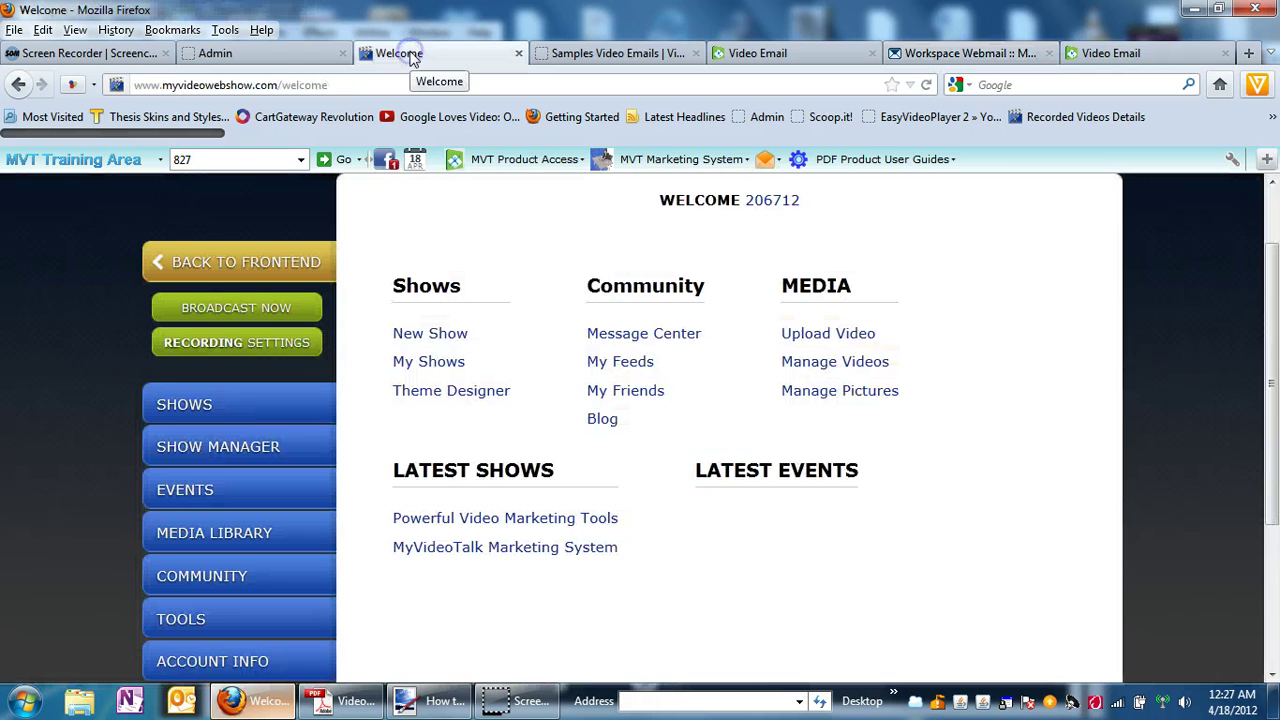
pyautogui.click(478, 548)
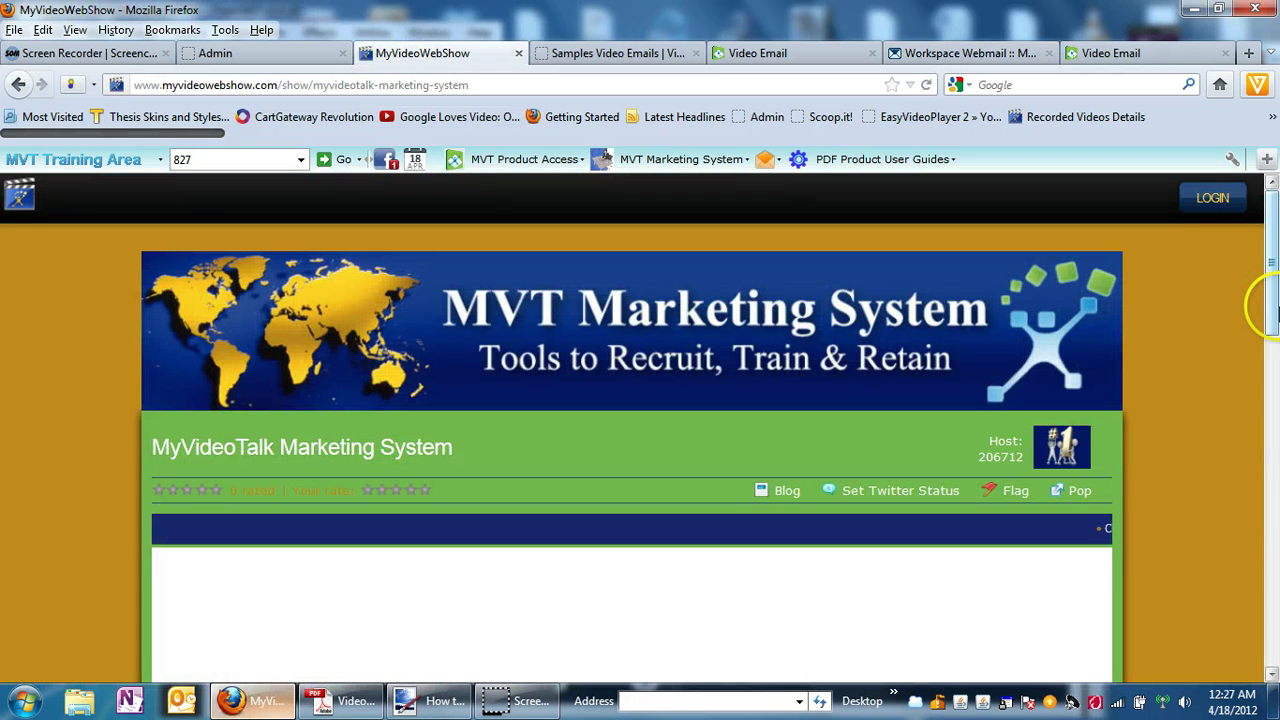
pyautogui.moveTo(1268, 300); pyautogui.dragTo(1273, 417)
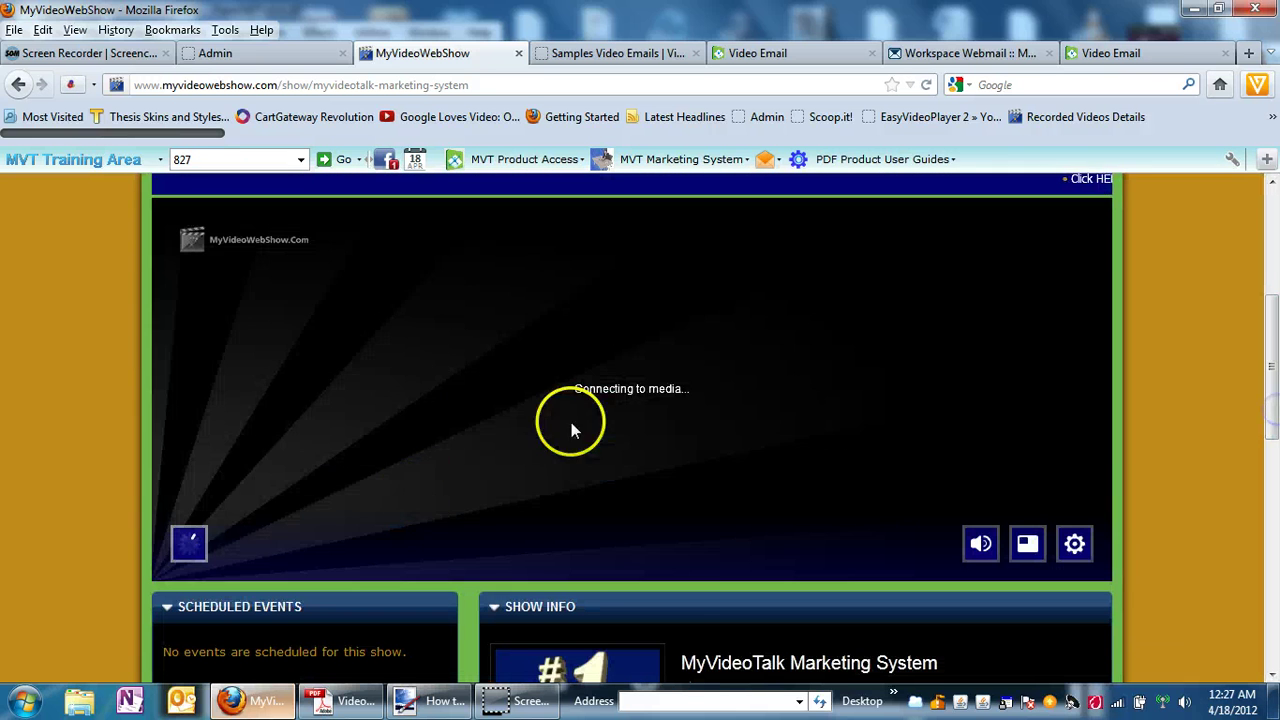
# Play the show's recorded video briefly, then pause it on the Website Administration Area login.
pyautogui.click(189, 540)
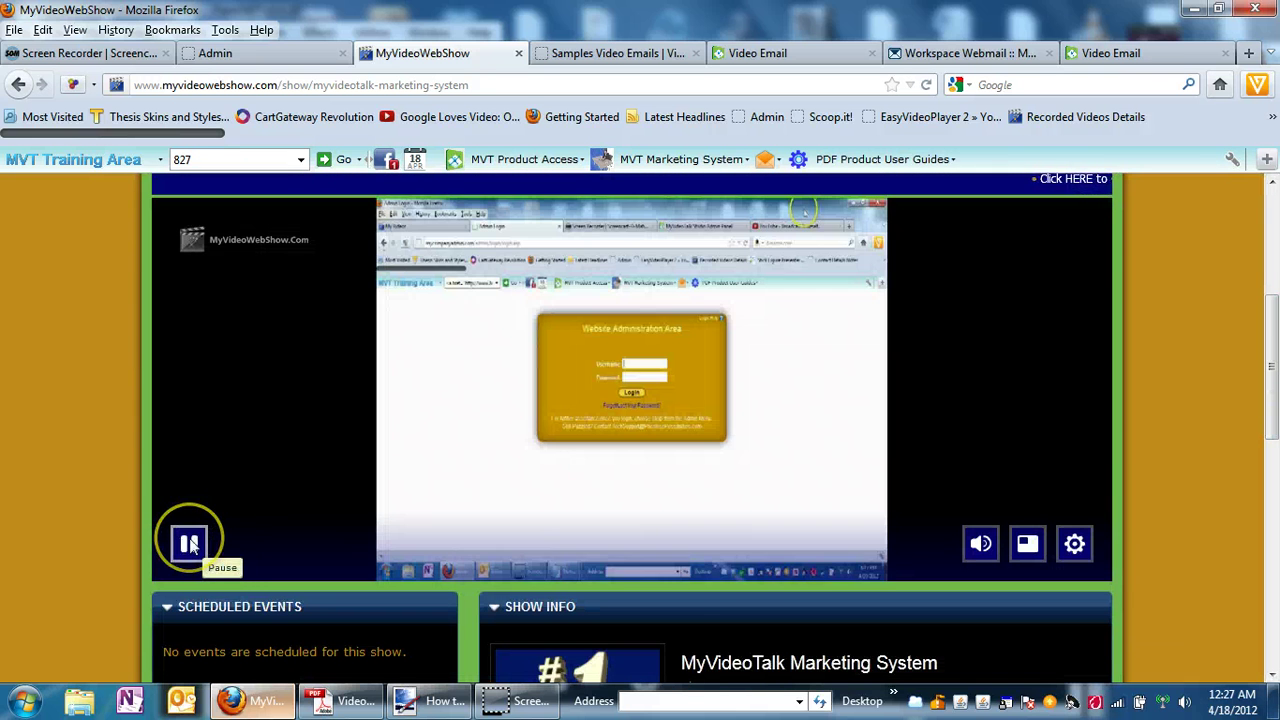
pyautogui.click(189, 543)
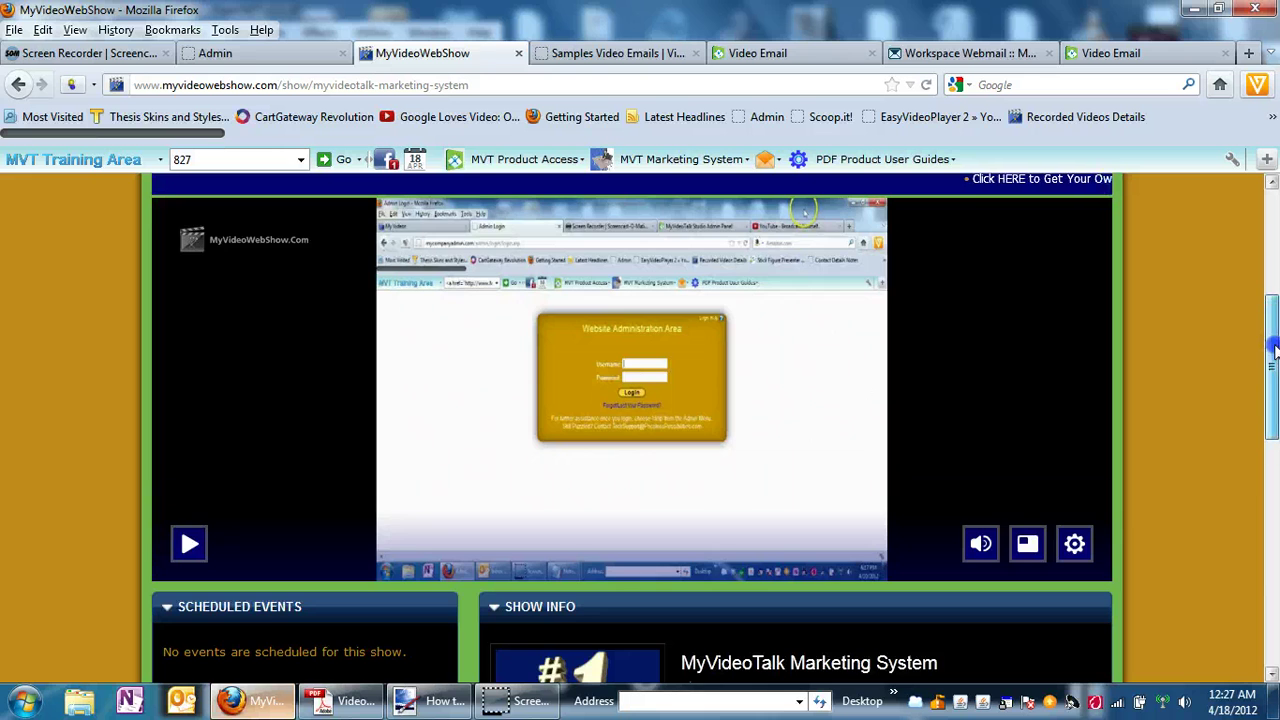
pyautogui.moveTo(1268, 337); pyautogui.dragTo(1273, 484)
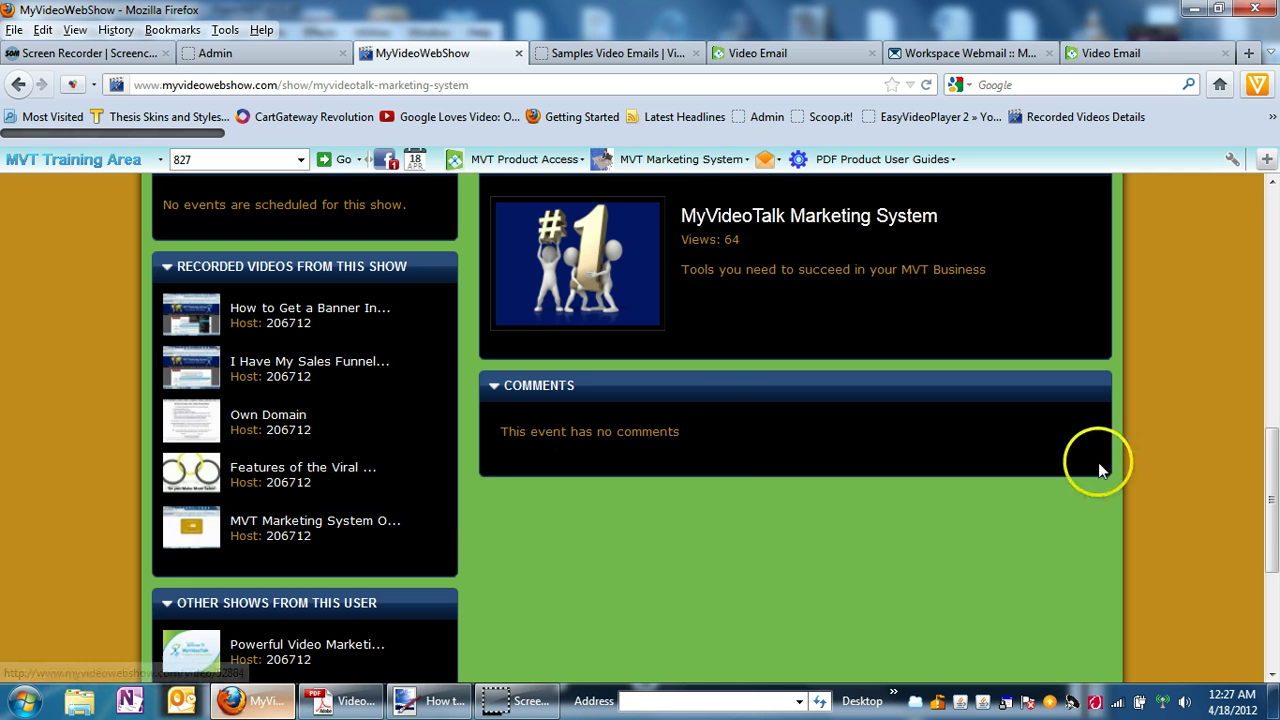
pyautogui.moveTo(1271, 463); pyautogui.dragTo(1273, 224)
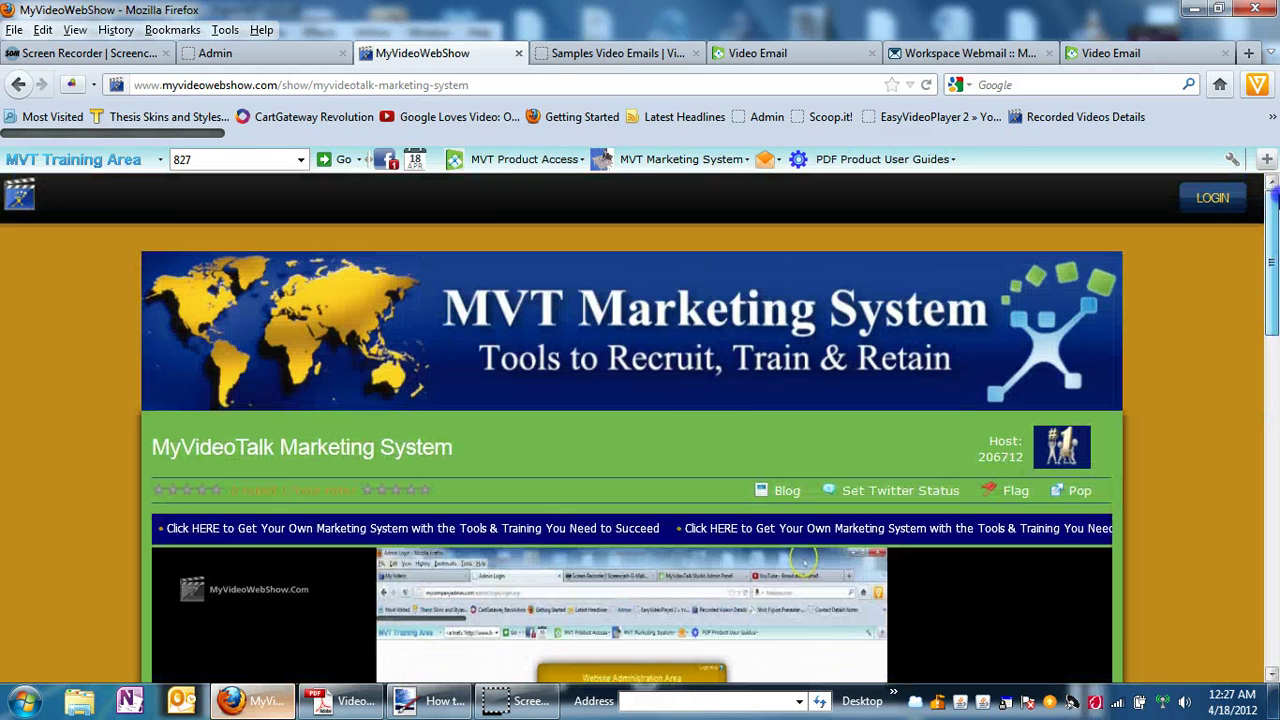